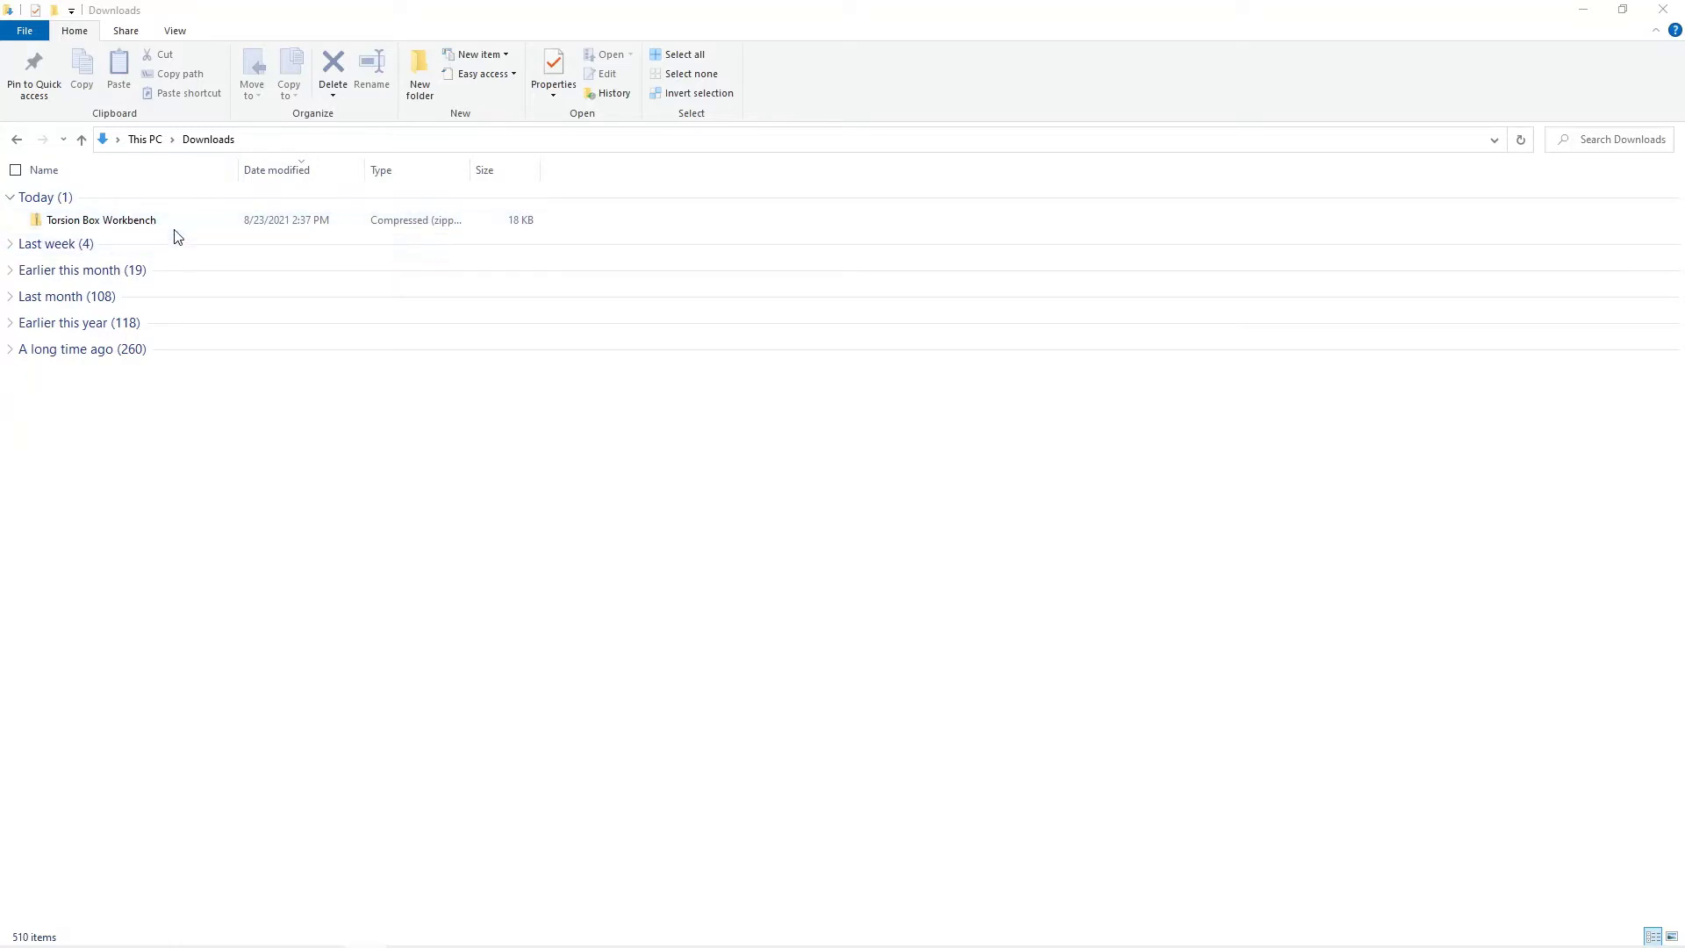
Open the Torsion Box Workbench zip in Downloads to reveal its MOZ file.
{"action": "double_click", "coordinate": [102, 221]}
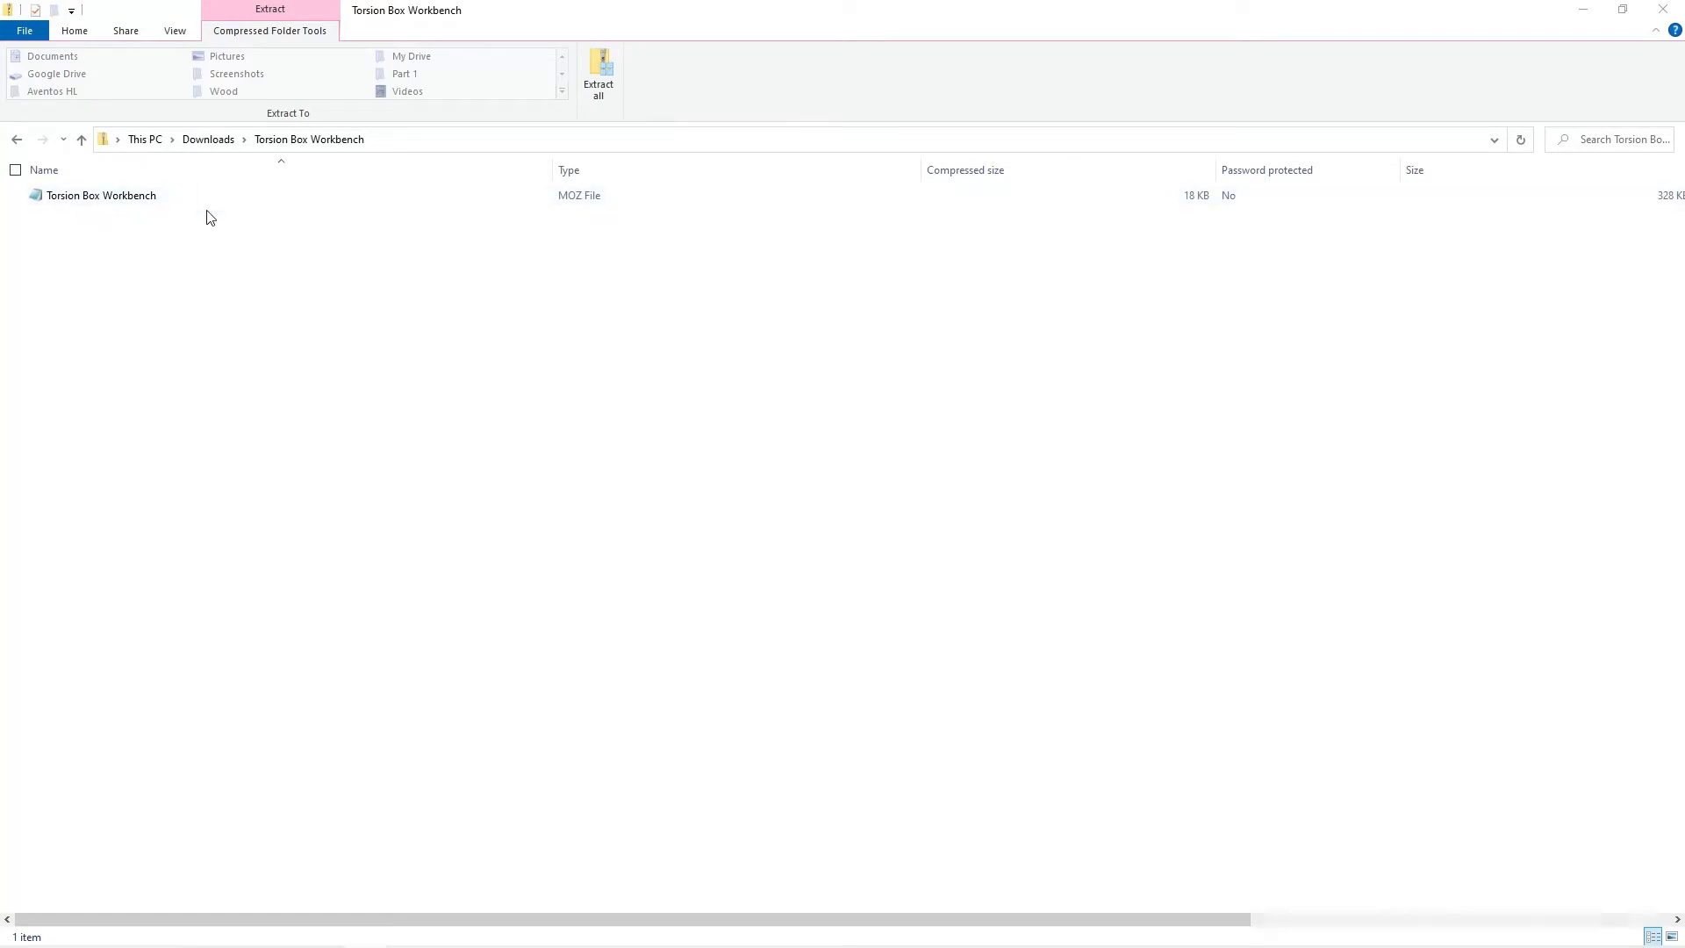
Extract all of the zip's contents to the suggested Downloads folder.
{"action": "left_click", "coordinate": [602, 66]}
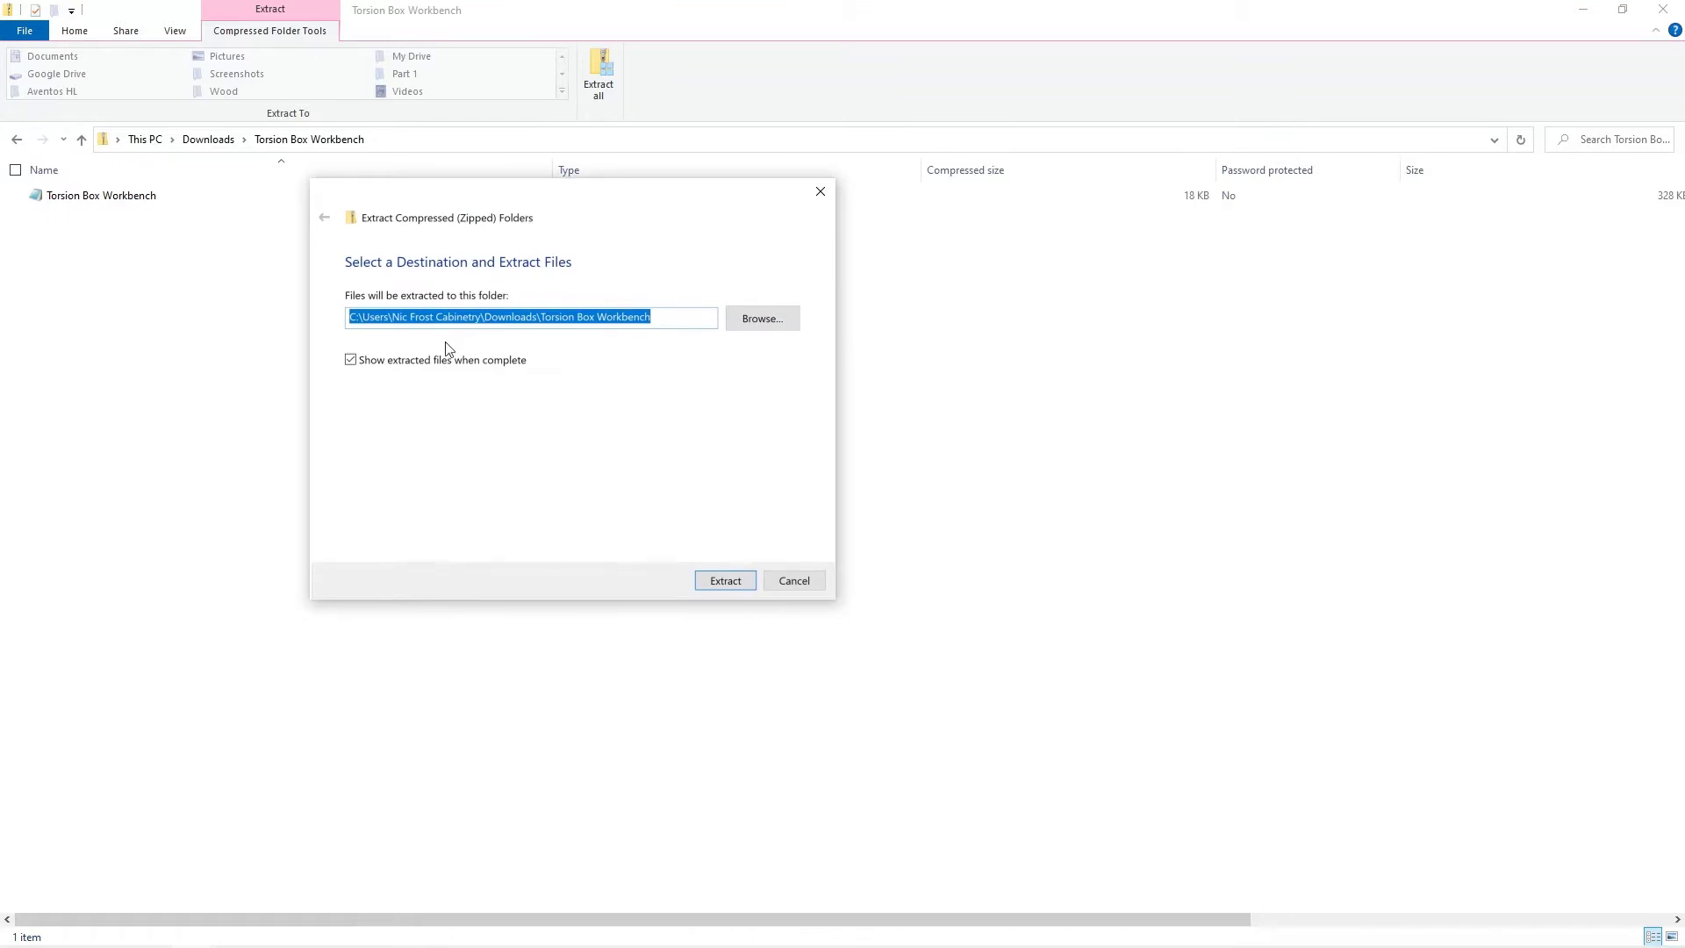
{"action": "left_click", "coordinate": [725, 581]}
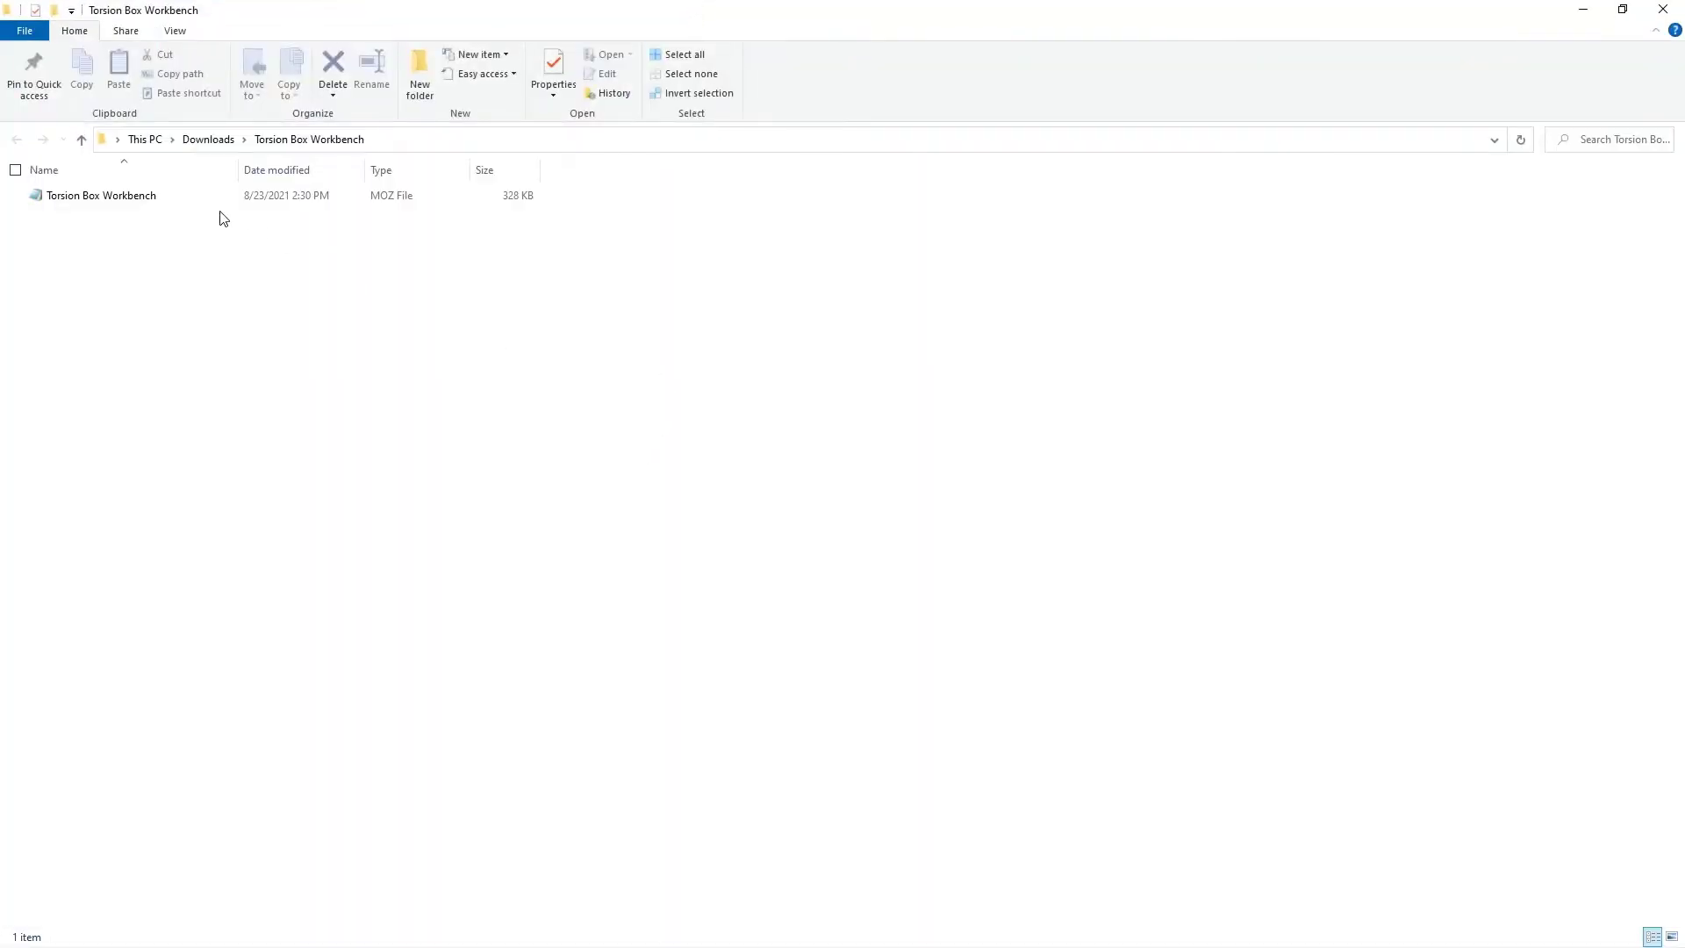
Copy the Torsion Box Workbench MOZ file.
{"action": "left_click", "coordinate": [118, 201]}
{"action": "right_click", "coordinate": [117, 199]}
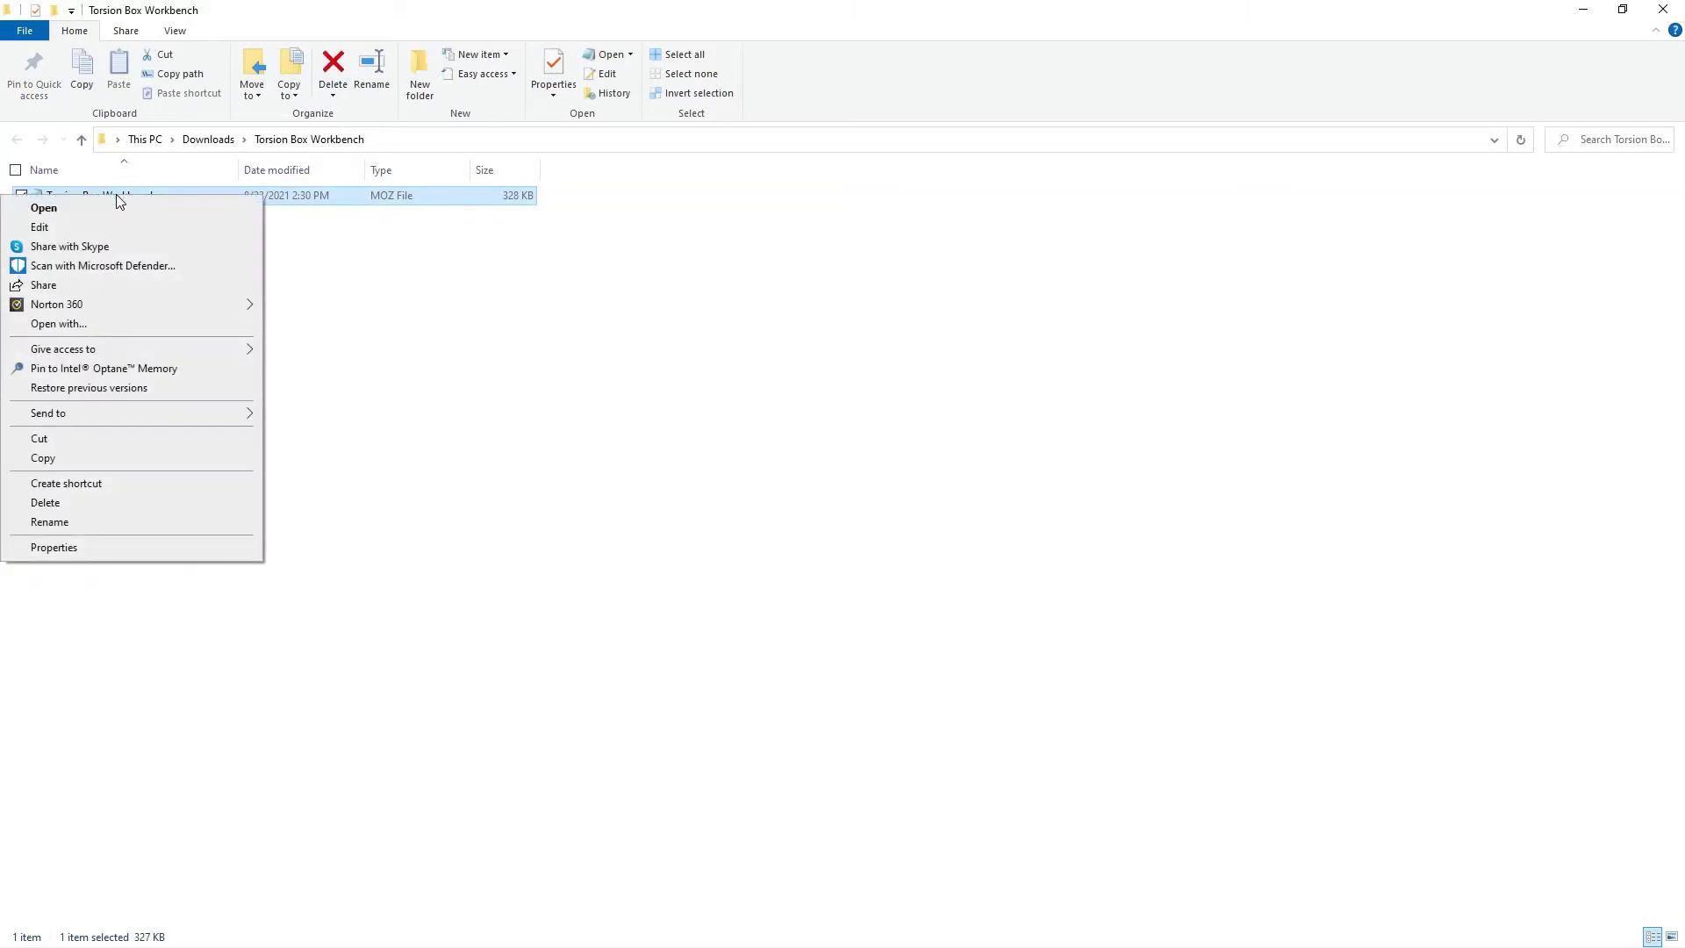
{"action": "left_click", "coordinate": [107, 465]}
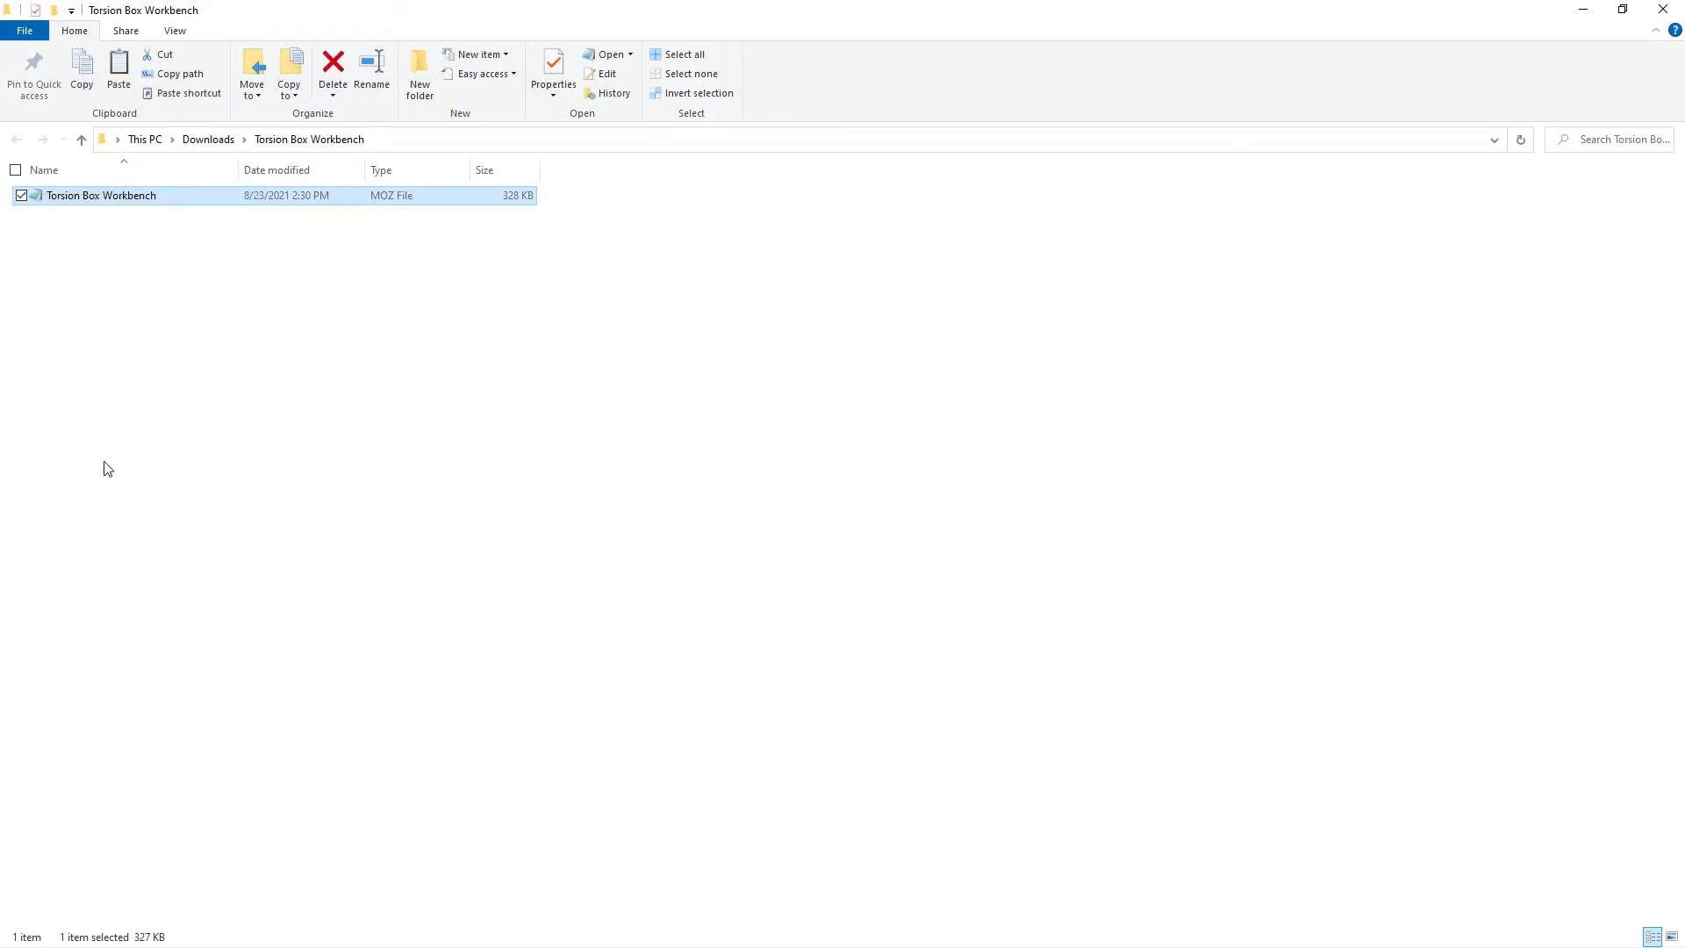
Paste the file into C:\Mozaik\Product Libraries\Frost CNC V10\Products.
{"action": "left_click", "coordinate": [147, 140]}
{"action": "left_click", "coordinate": [328, 275]}
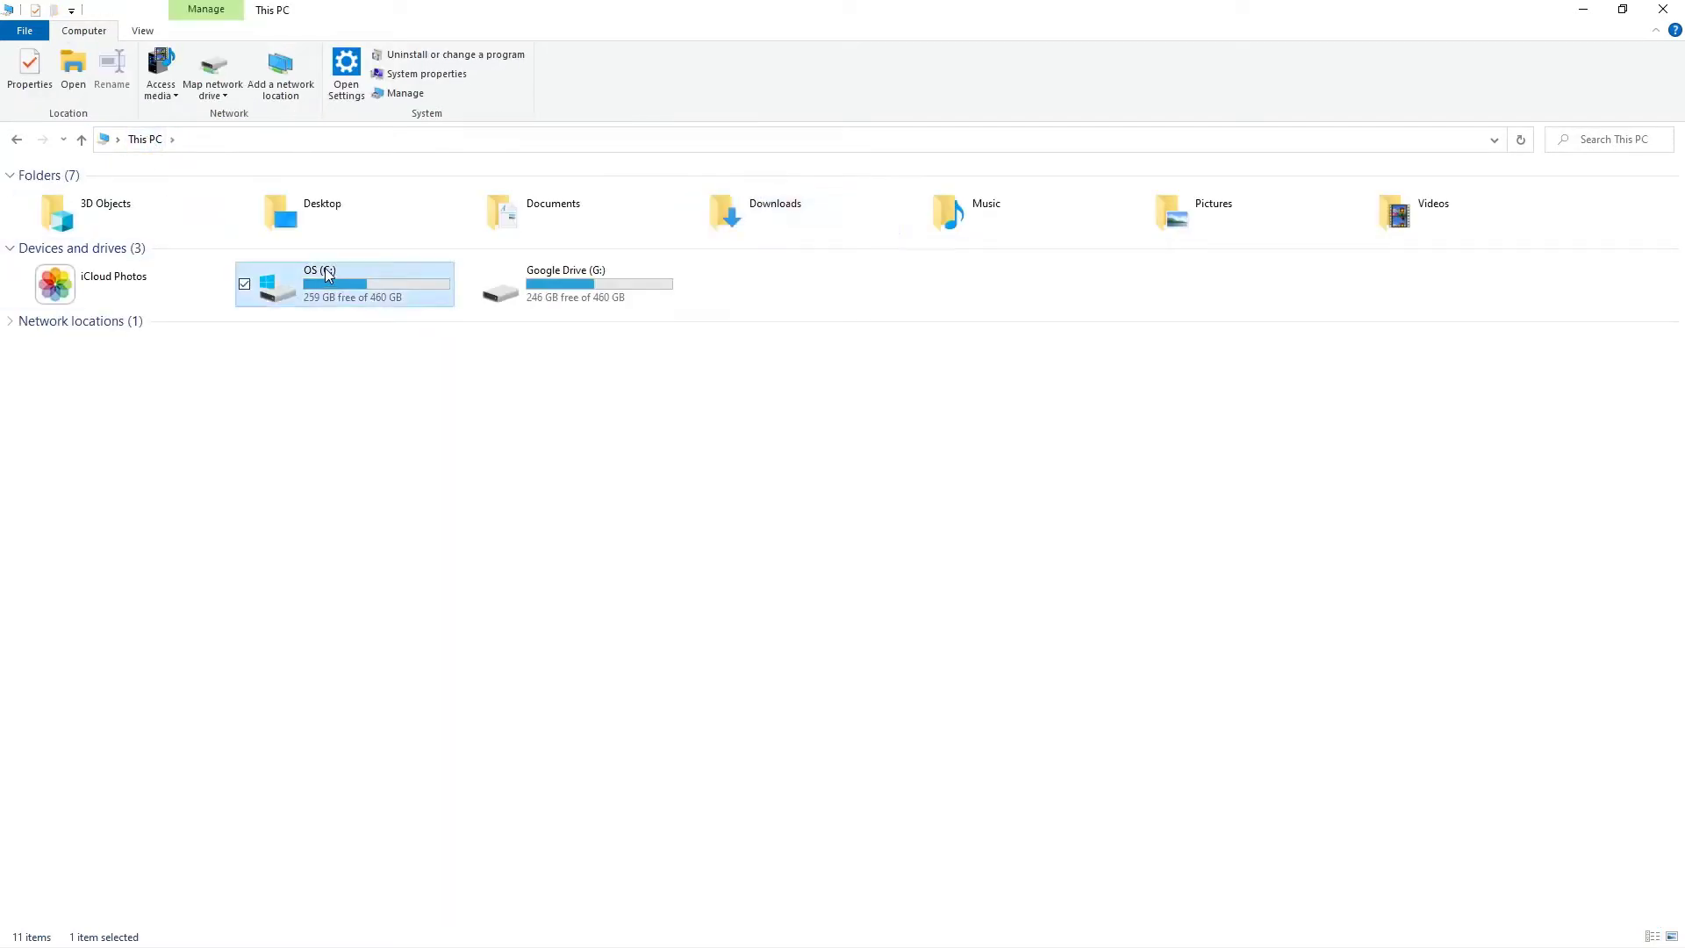
{"action": "double_click", "coordinate": [328, 274]}
{"action": "left_click", "coordinate": [68, 294]}
{"action": "double_click", "coordinate": [68, 290]}
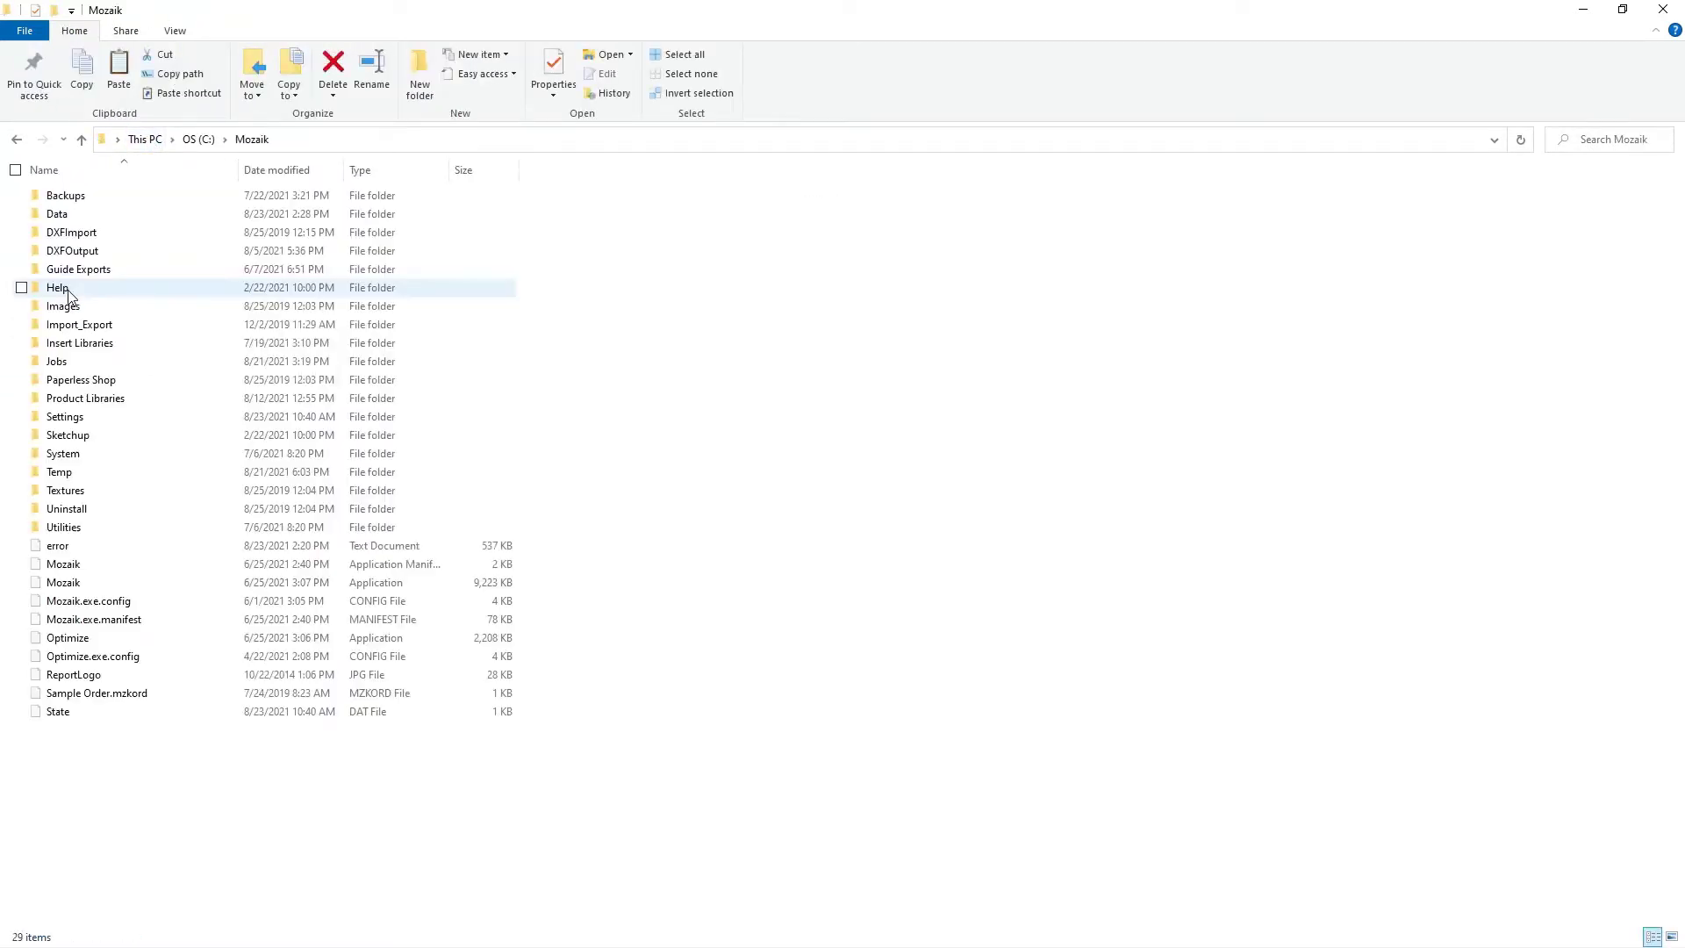
{"action": "double_click", "coordinate": [85, 398]}
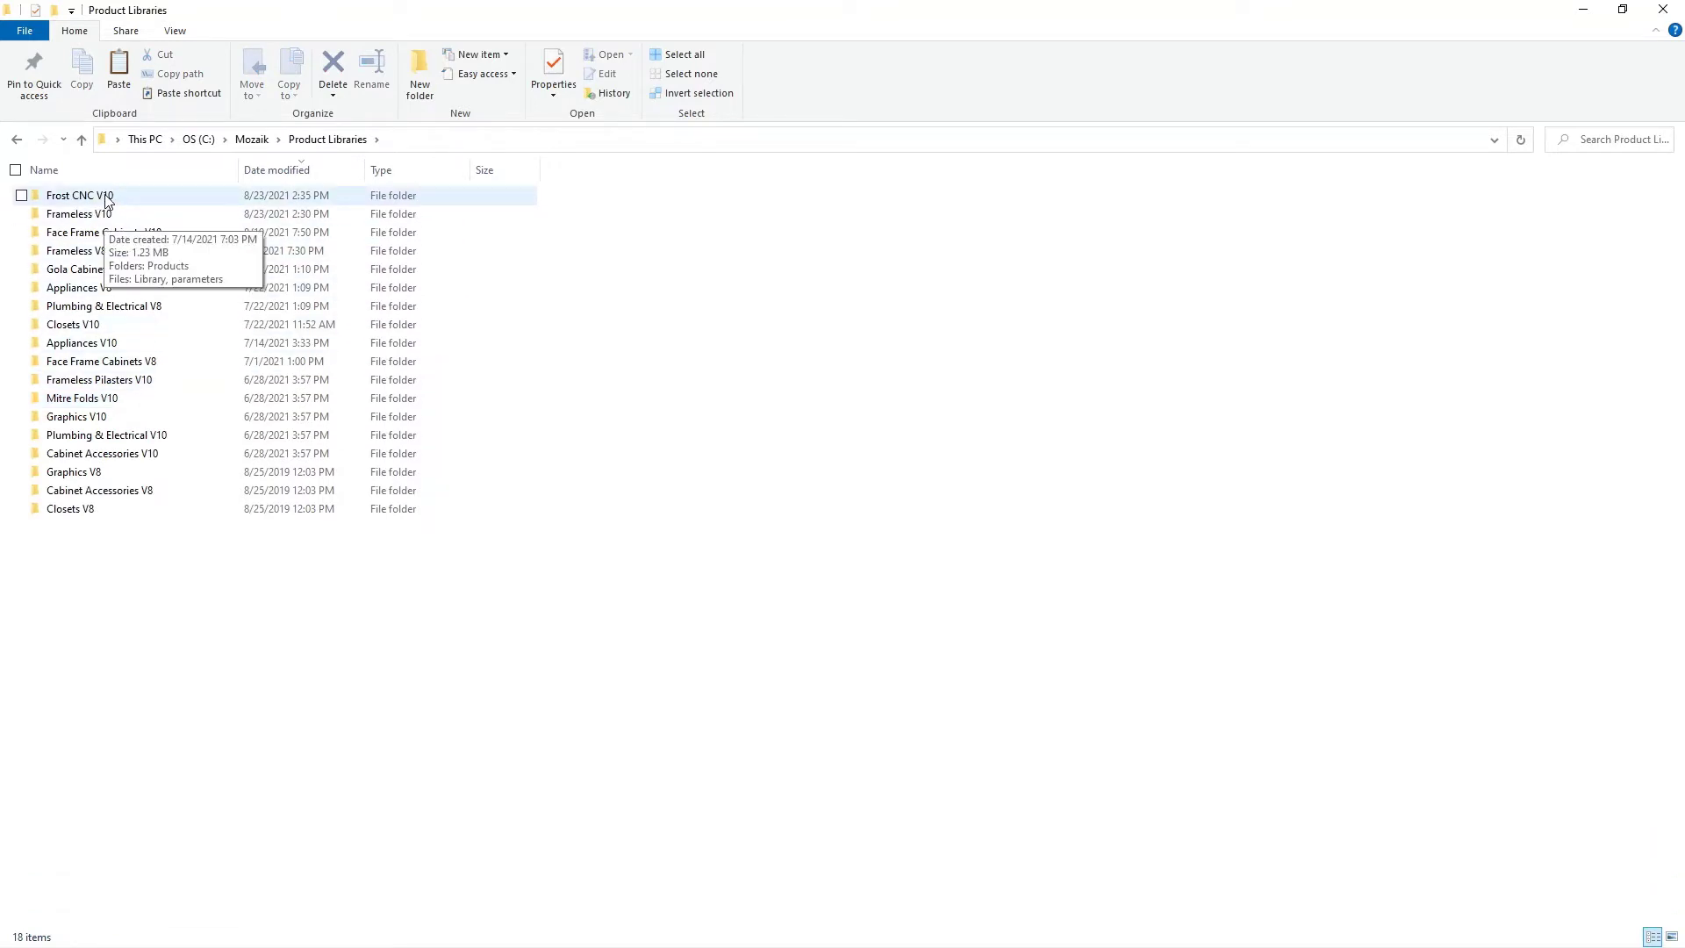
{"action": "double_click", "coordinate": [105, 199]}
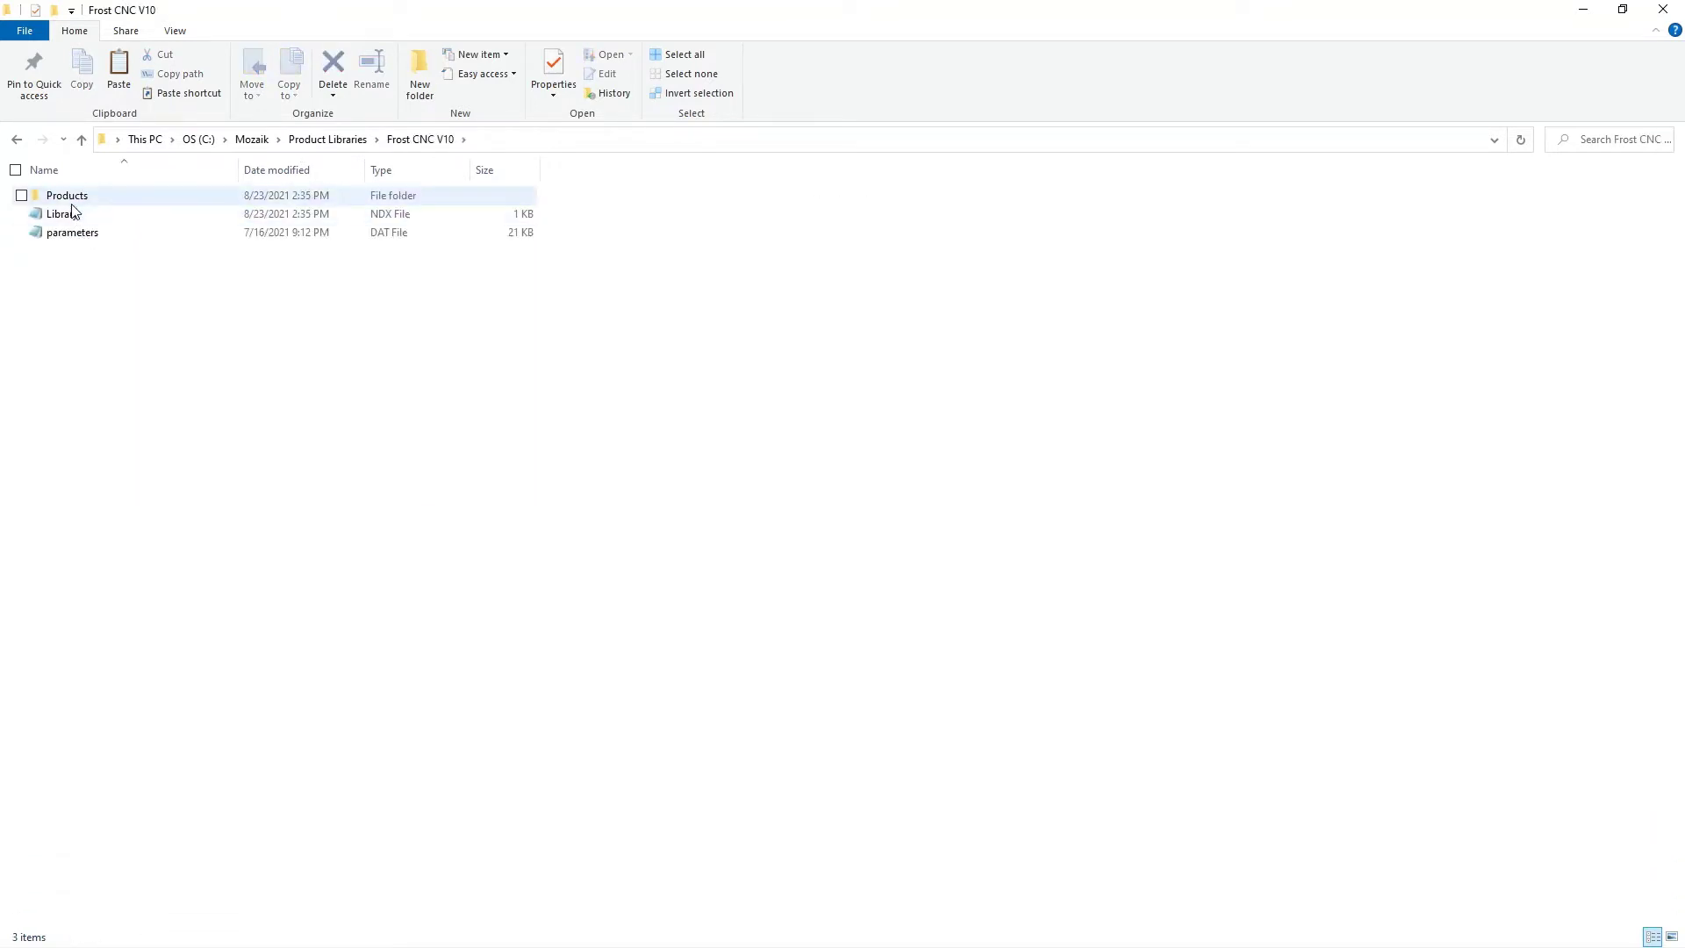
{"action": "double_click", "coordinate": [66, 196]}
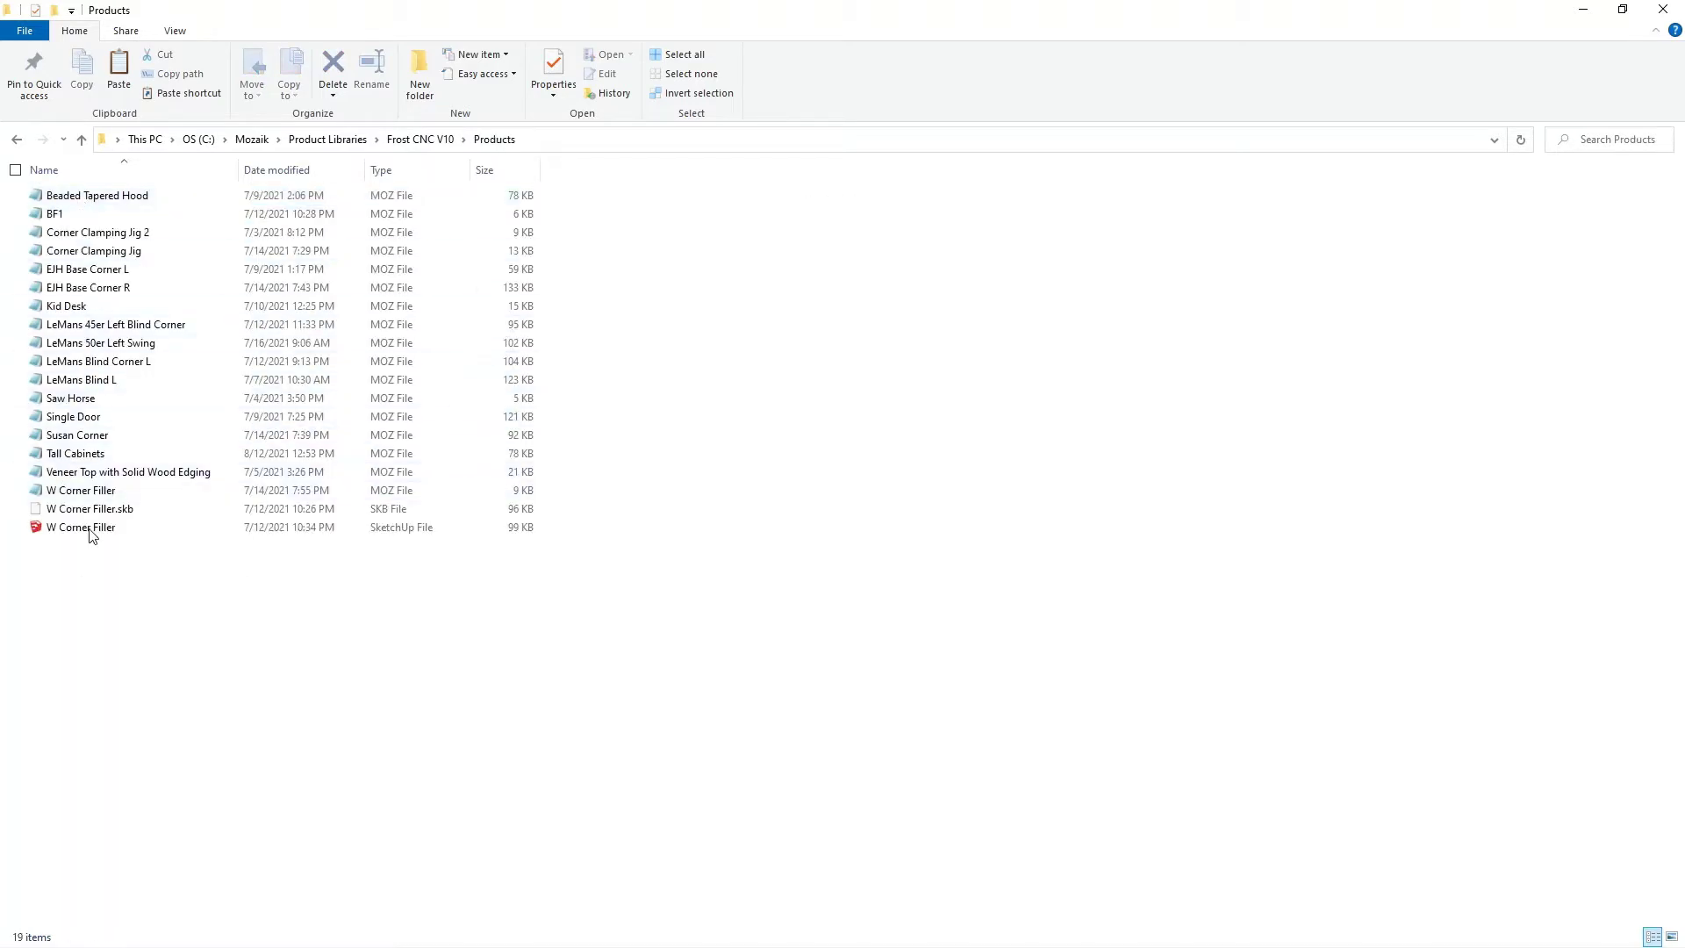
{"action": "right_click", "coordinate": [67, 571]}
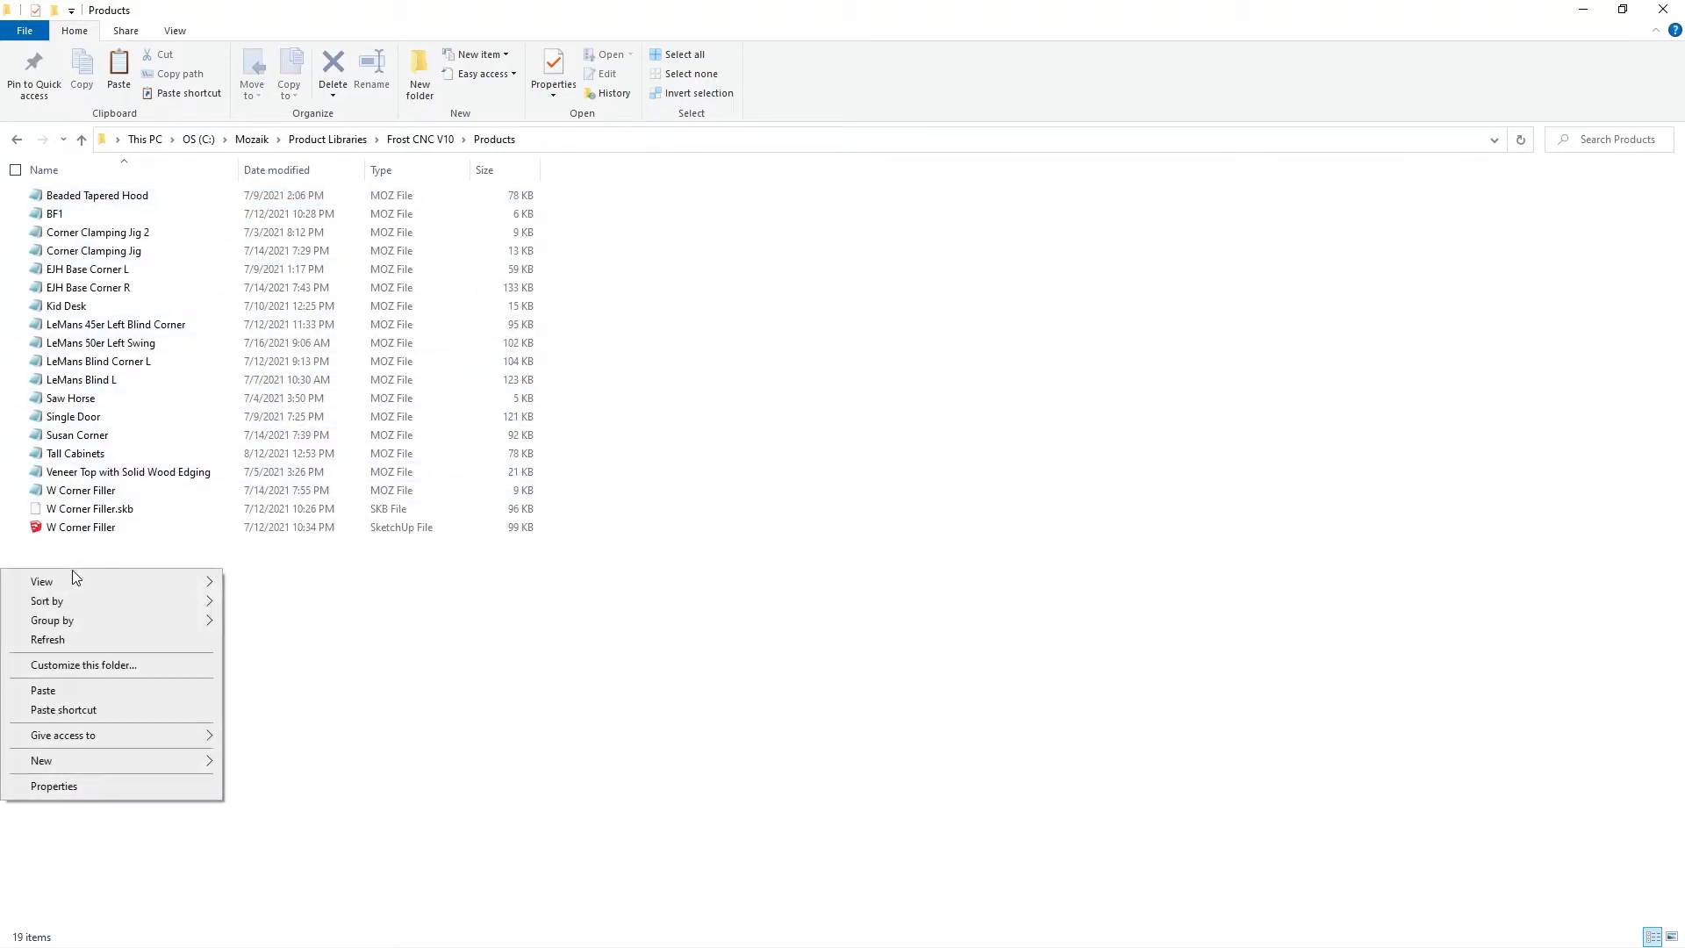
{"action": "left_click", "coordinate": [73, 698]}
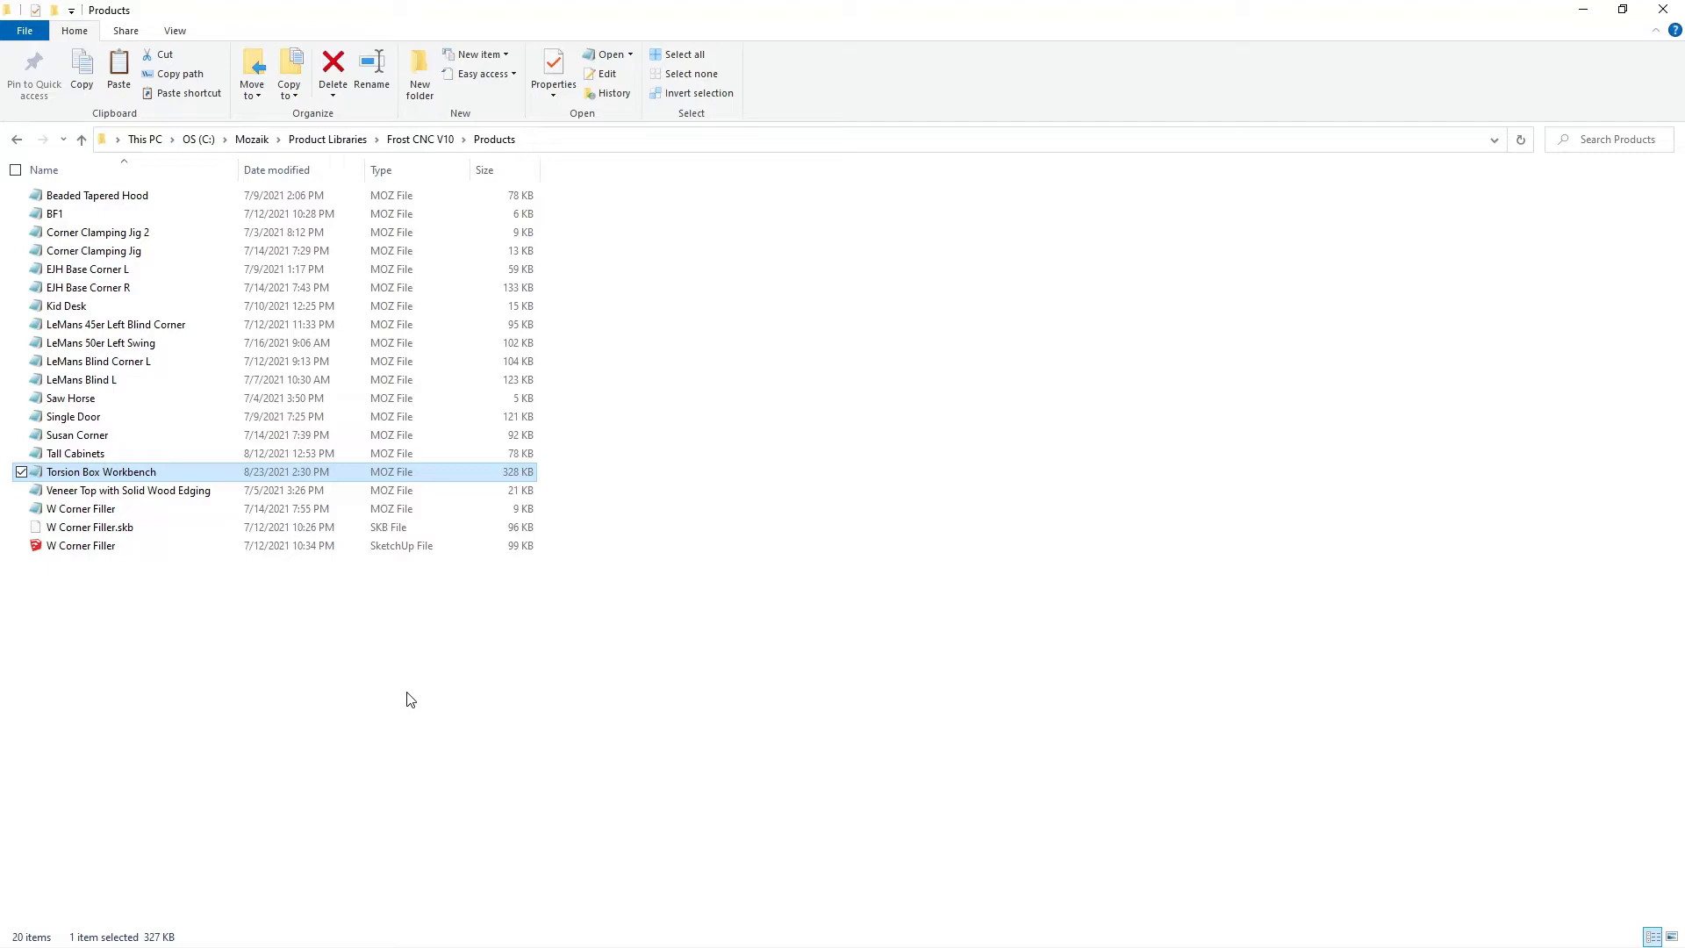
In Mozaik's Product Editor, start adding a new product to the Frost CNC V10 root.
{"action": "key", "text": "alt+Tab"}
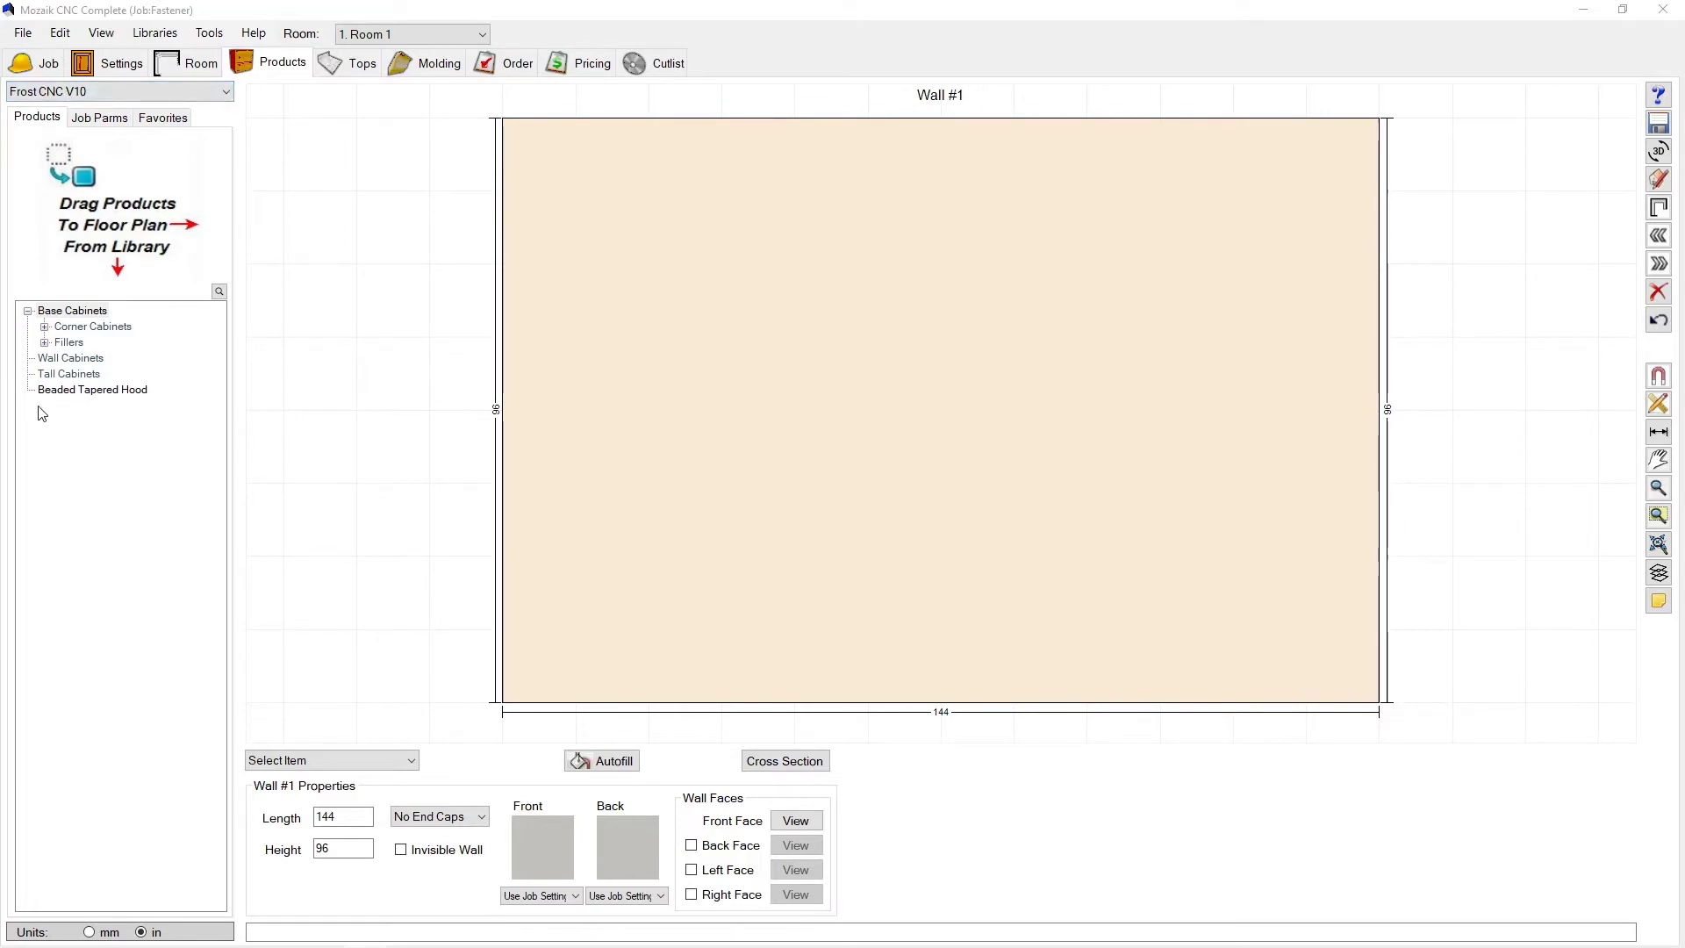
{"action": "left_click", "coordinate": [167, 40]}
{"action": "left_click", "coordinate": [166, 52]}
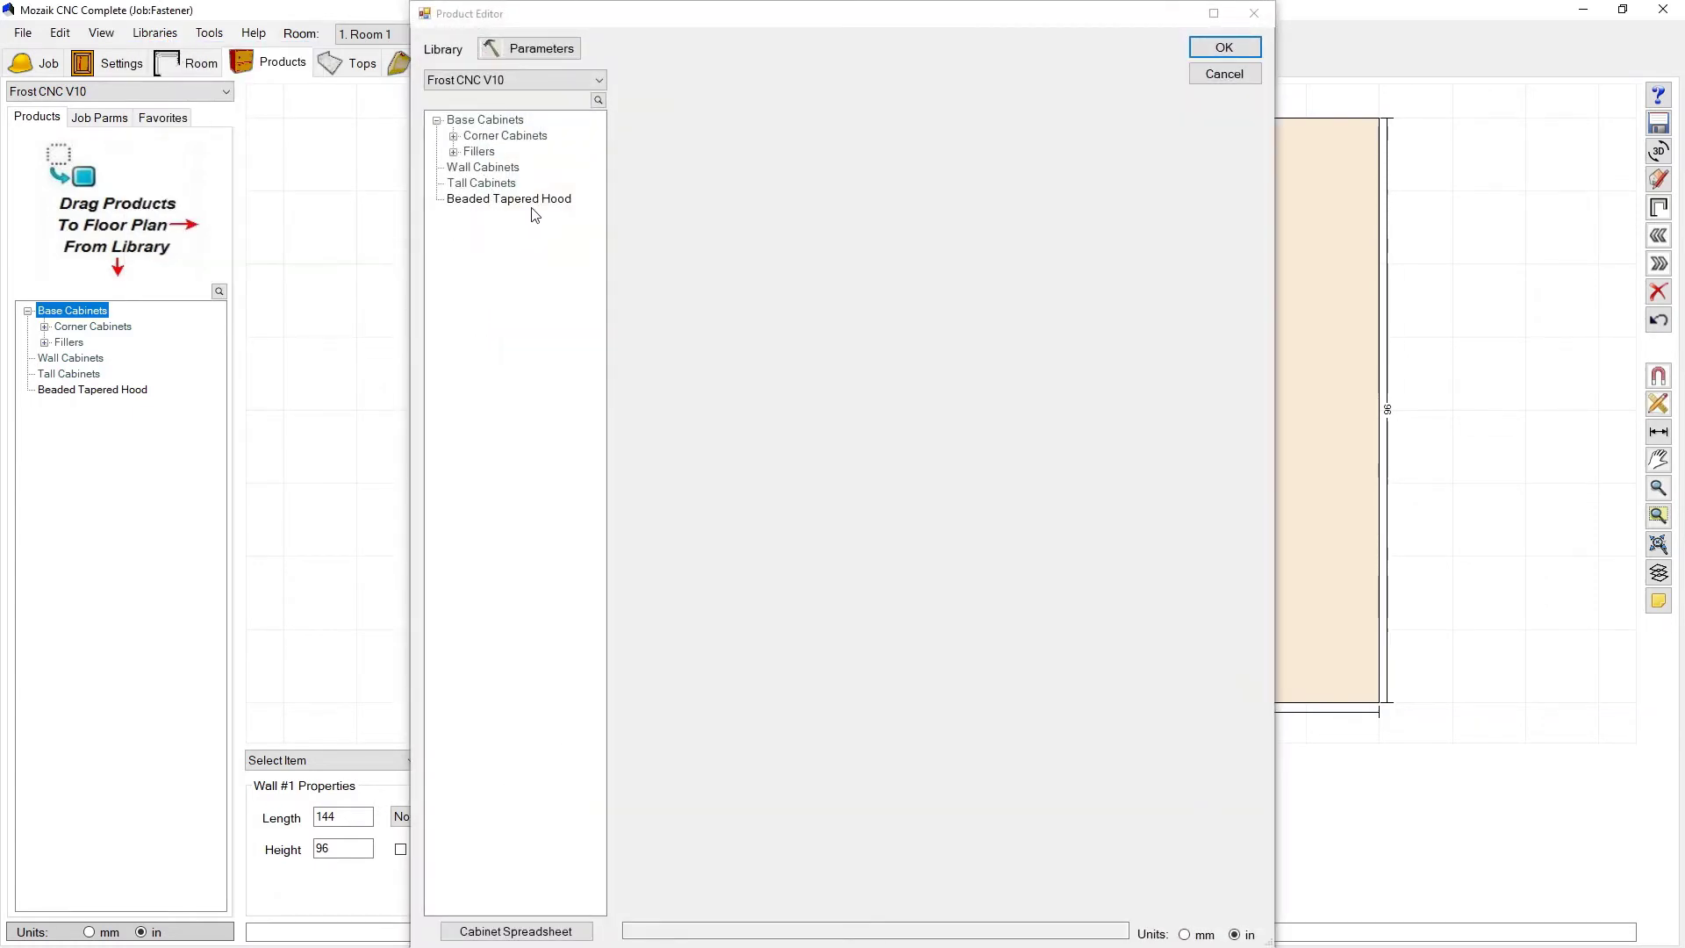
{"action": "right_click", "coordinate": [475, 128]}
{"action": "mouse_move", "coordinate": [660, 136]}
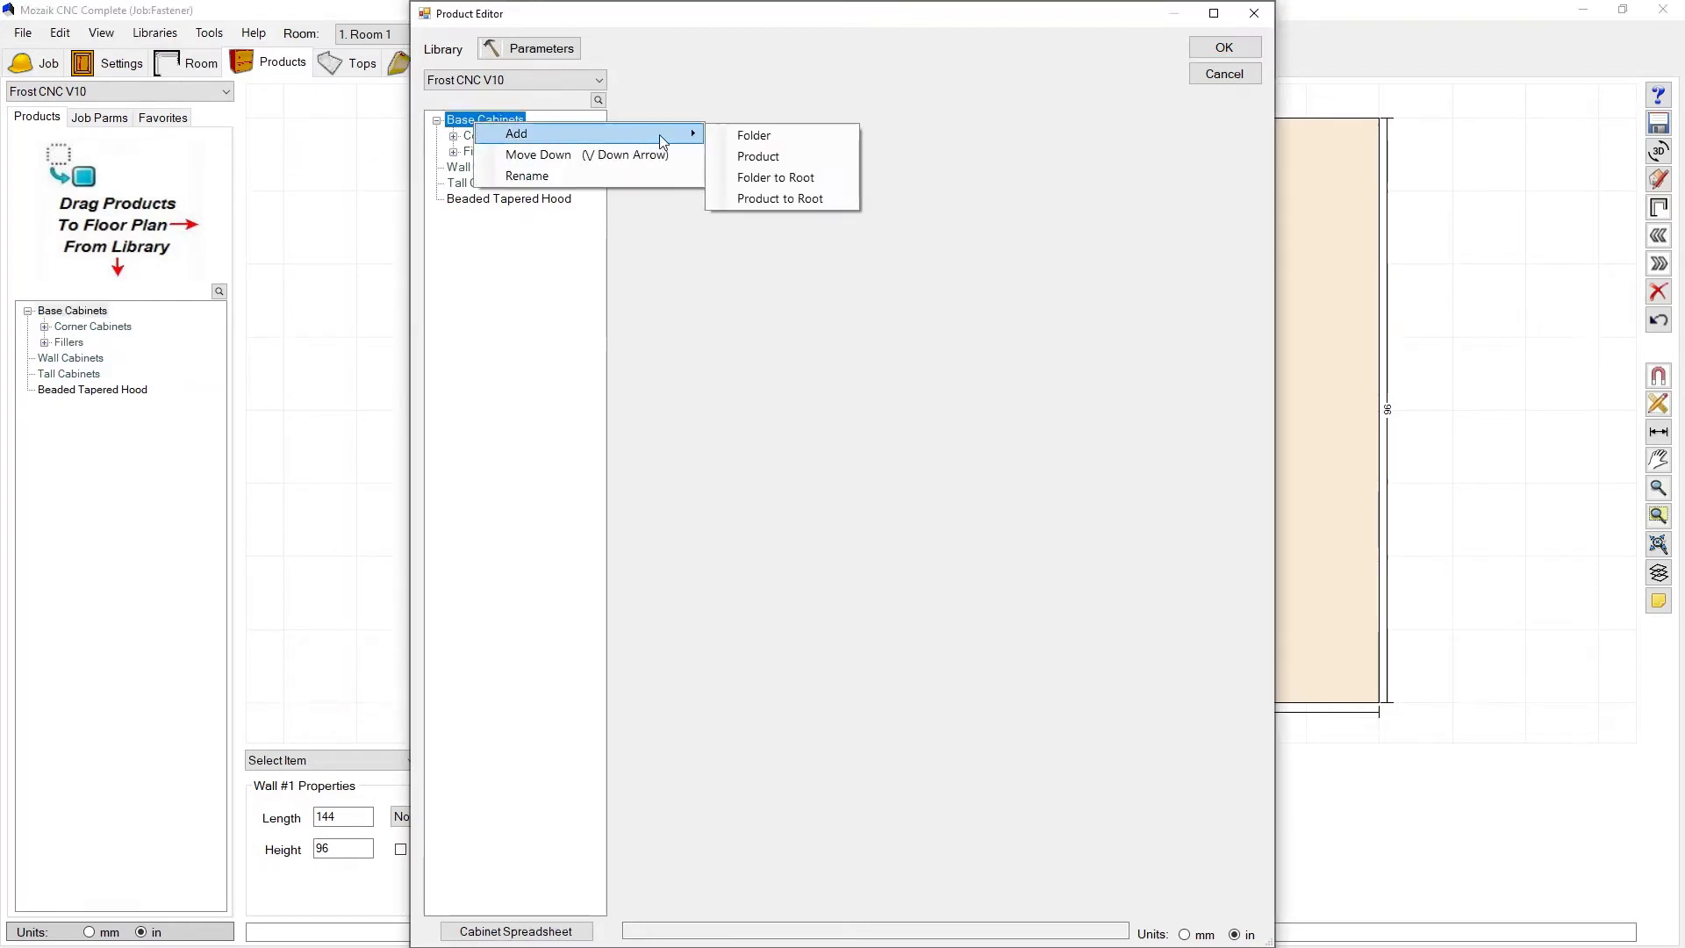
{"action": "left_click", "coordinate": [773, 205]}
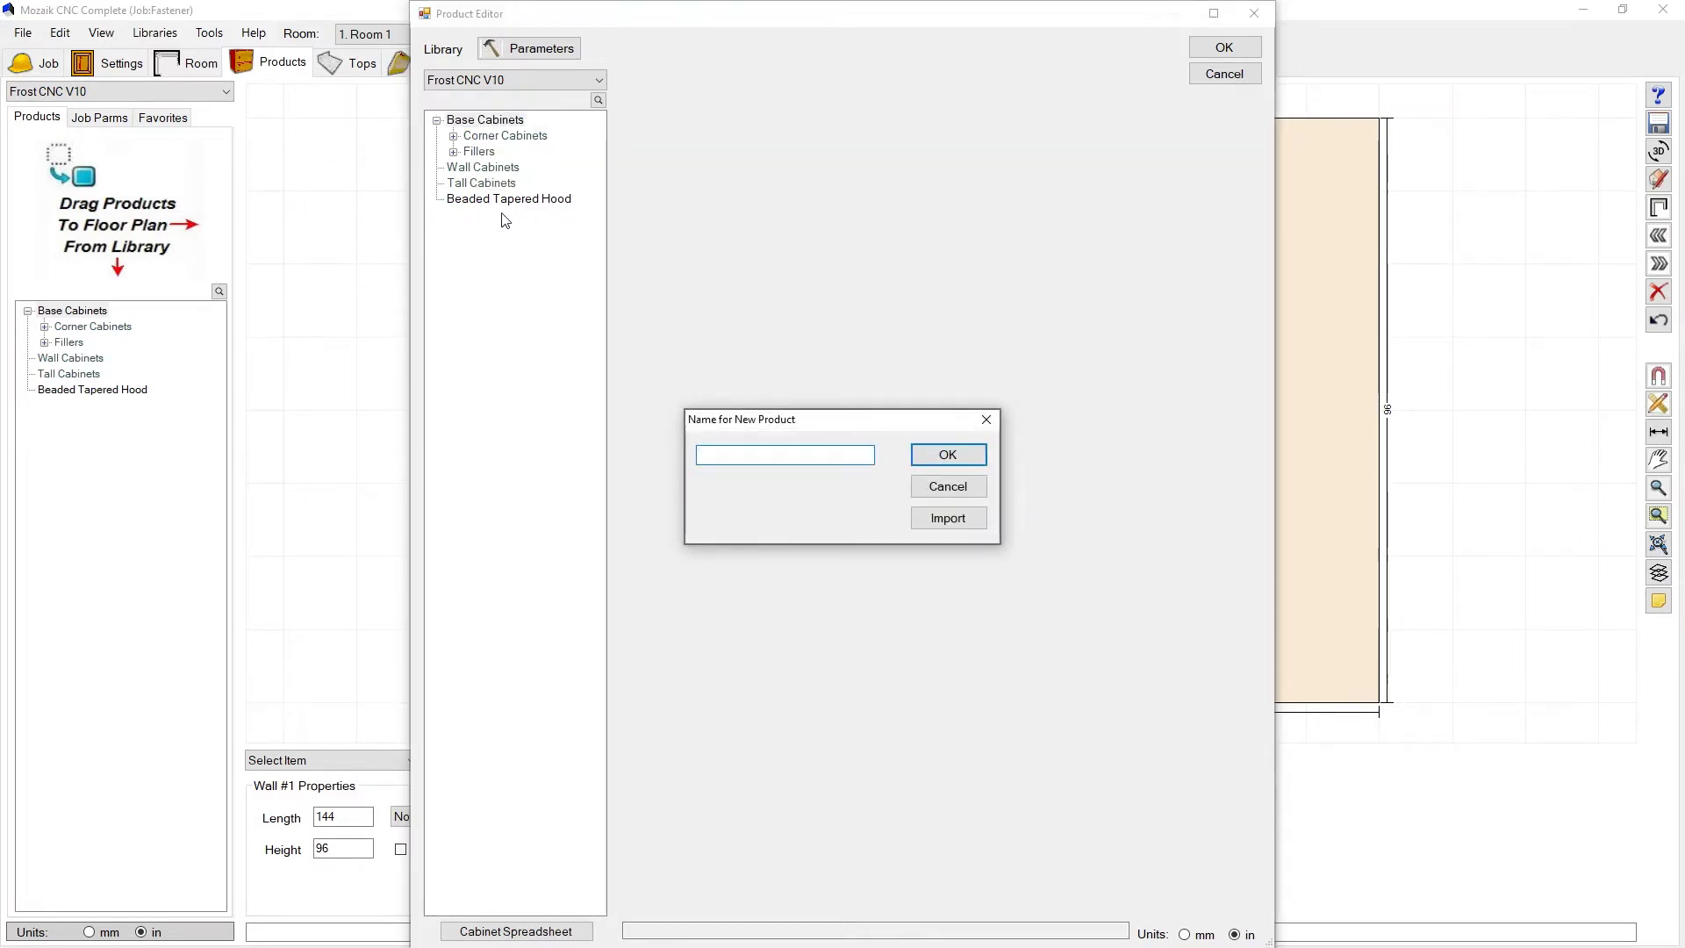
Import Torsion Box Workbench.moz from the Products folder and accept the name Torsion Box Workbench.
{"action": "left_click", "coordinate": [957, 521]}
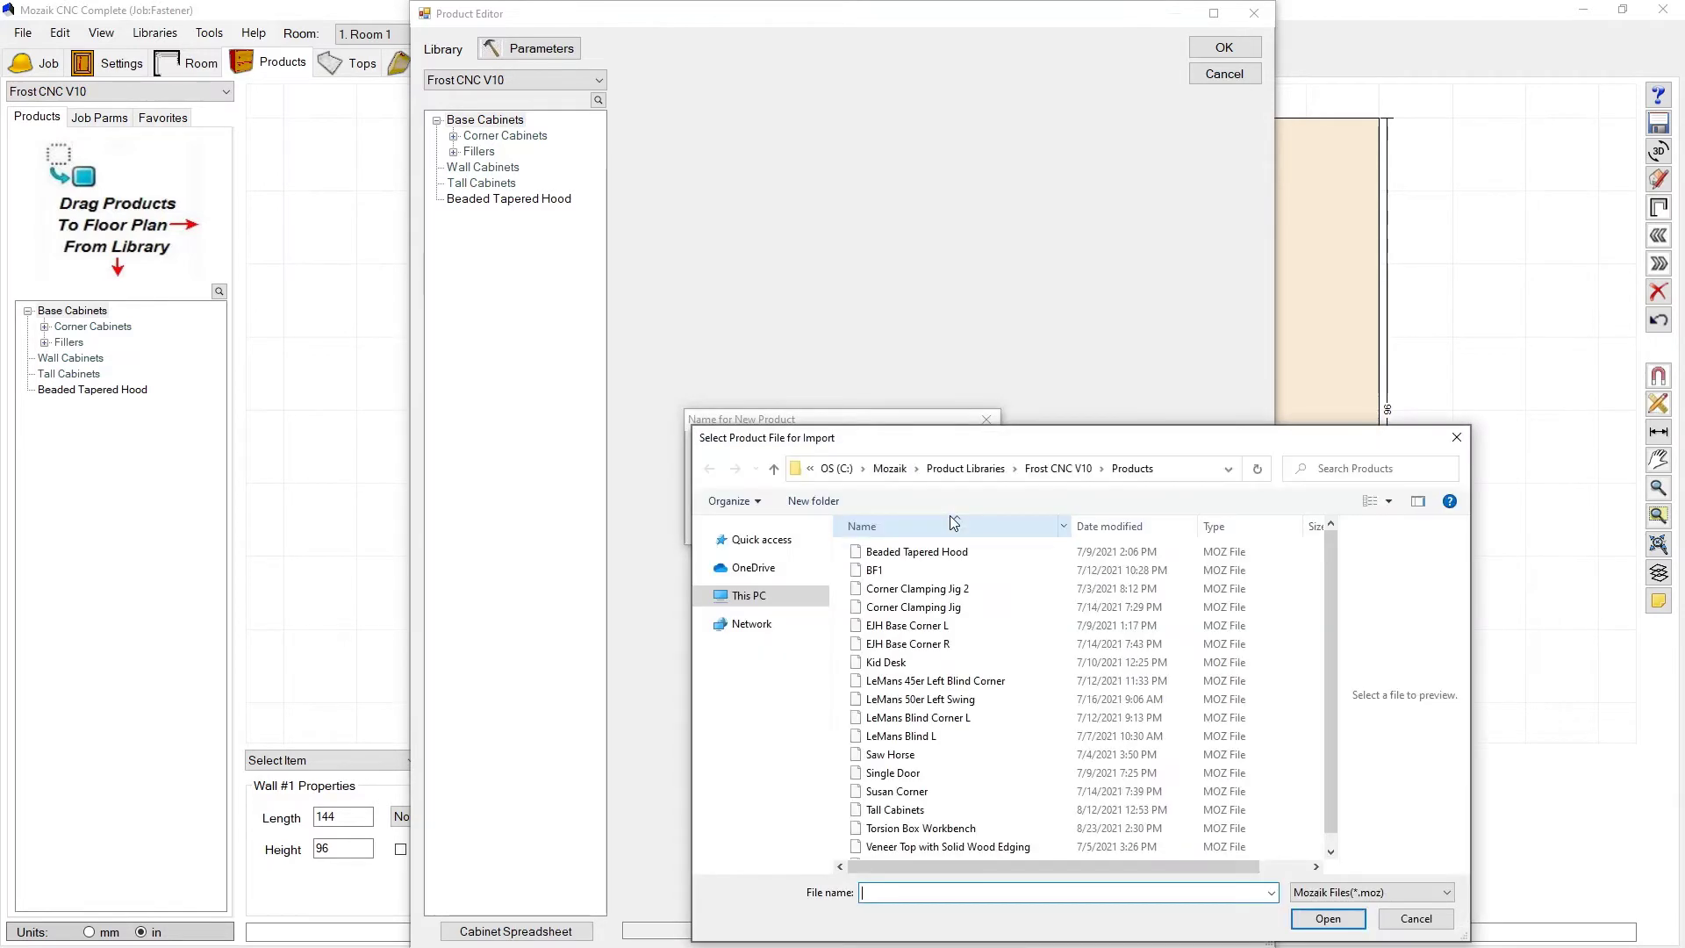
{"action": "left_click_drag", "start_coordinate": [959, 437], "coordinate": [773, 224]}
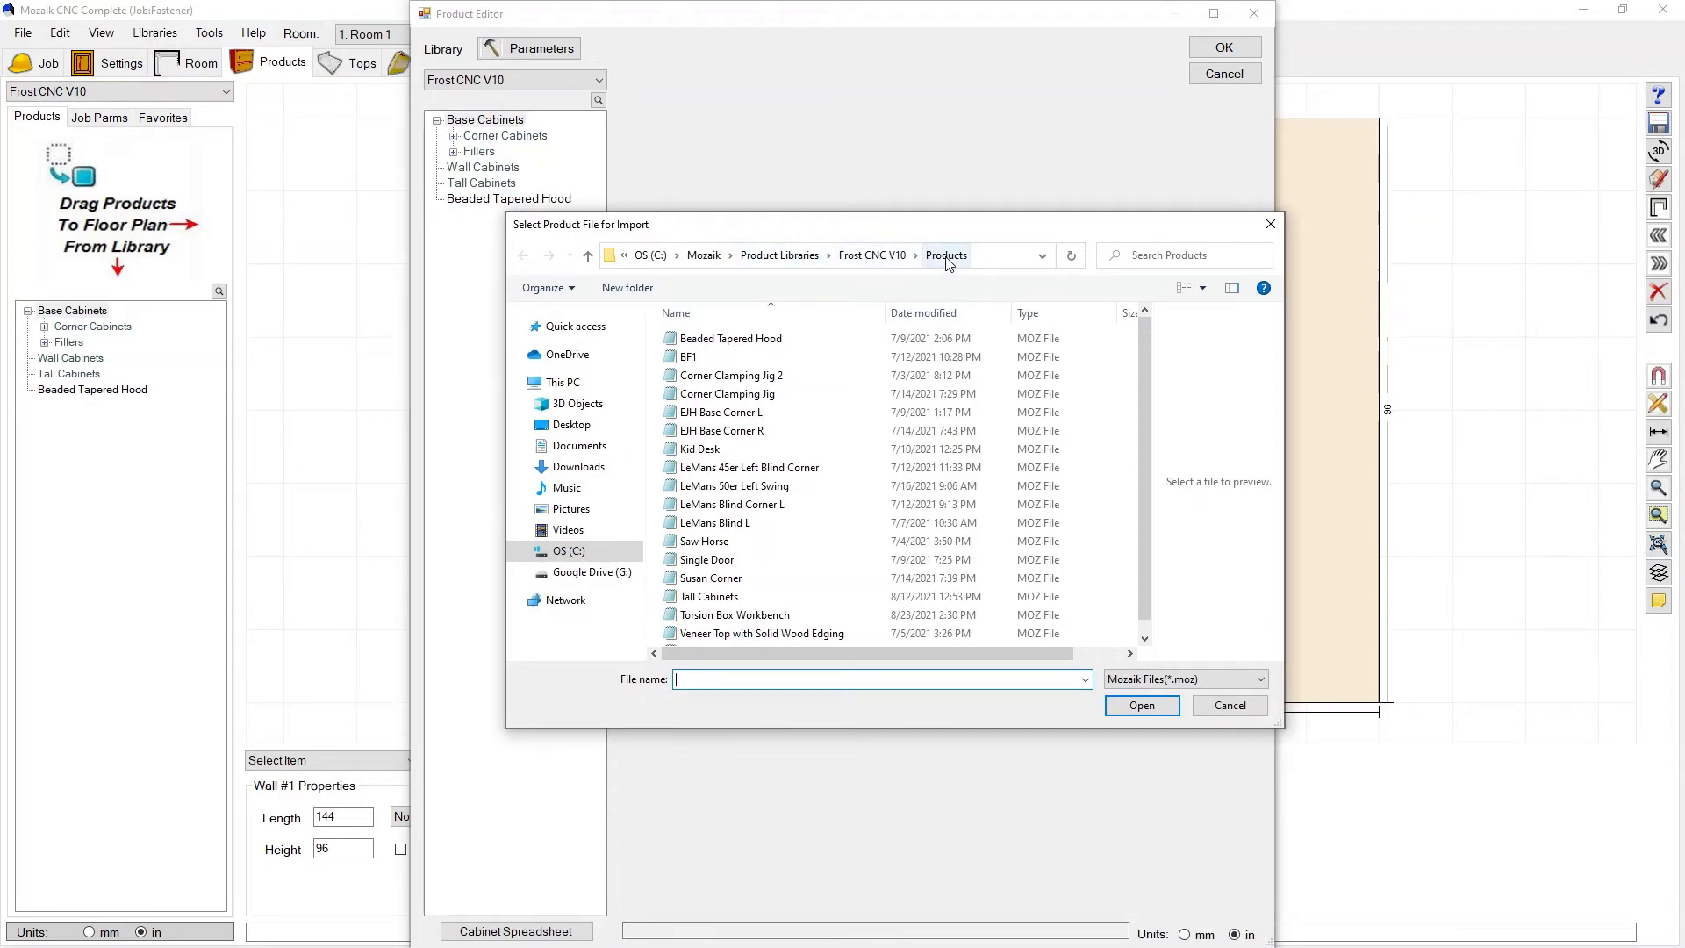
{"action": "scroll", "coordinate": [729, 544], "scroll_direction": "down", "scroll_amount": 1}
{"action": "left_click", "coordinate": [715, 600]}
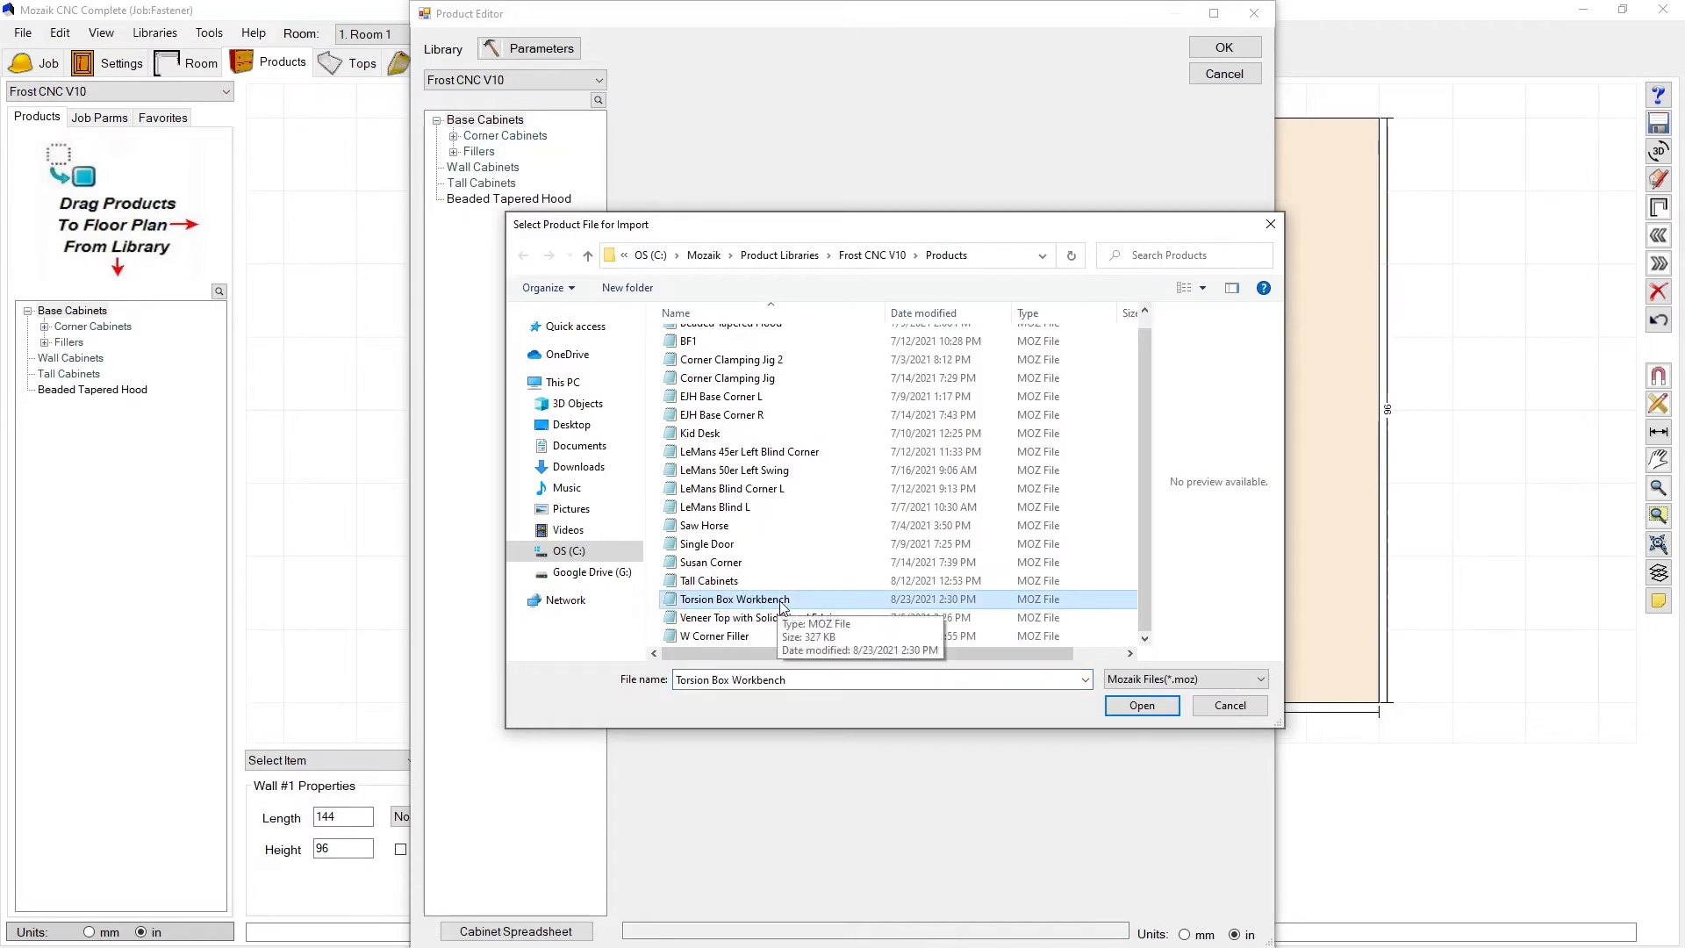
{"action": "left_click", "coordinate": [1139, 703]}
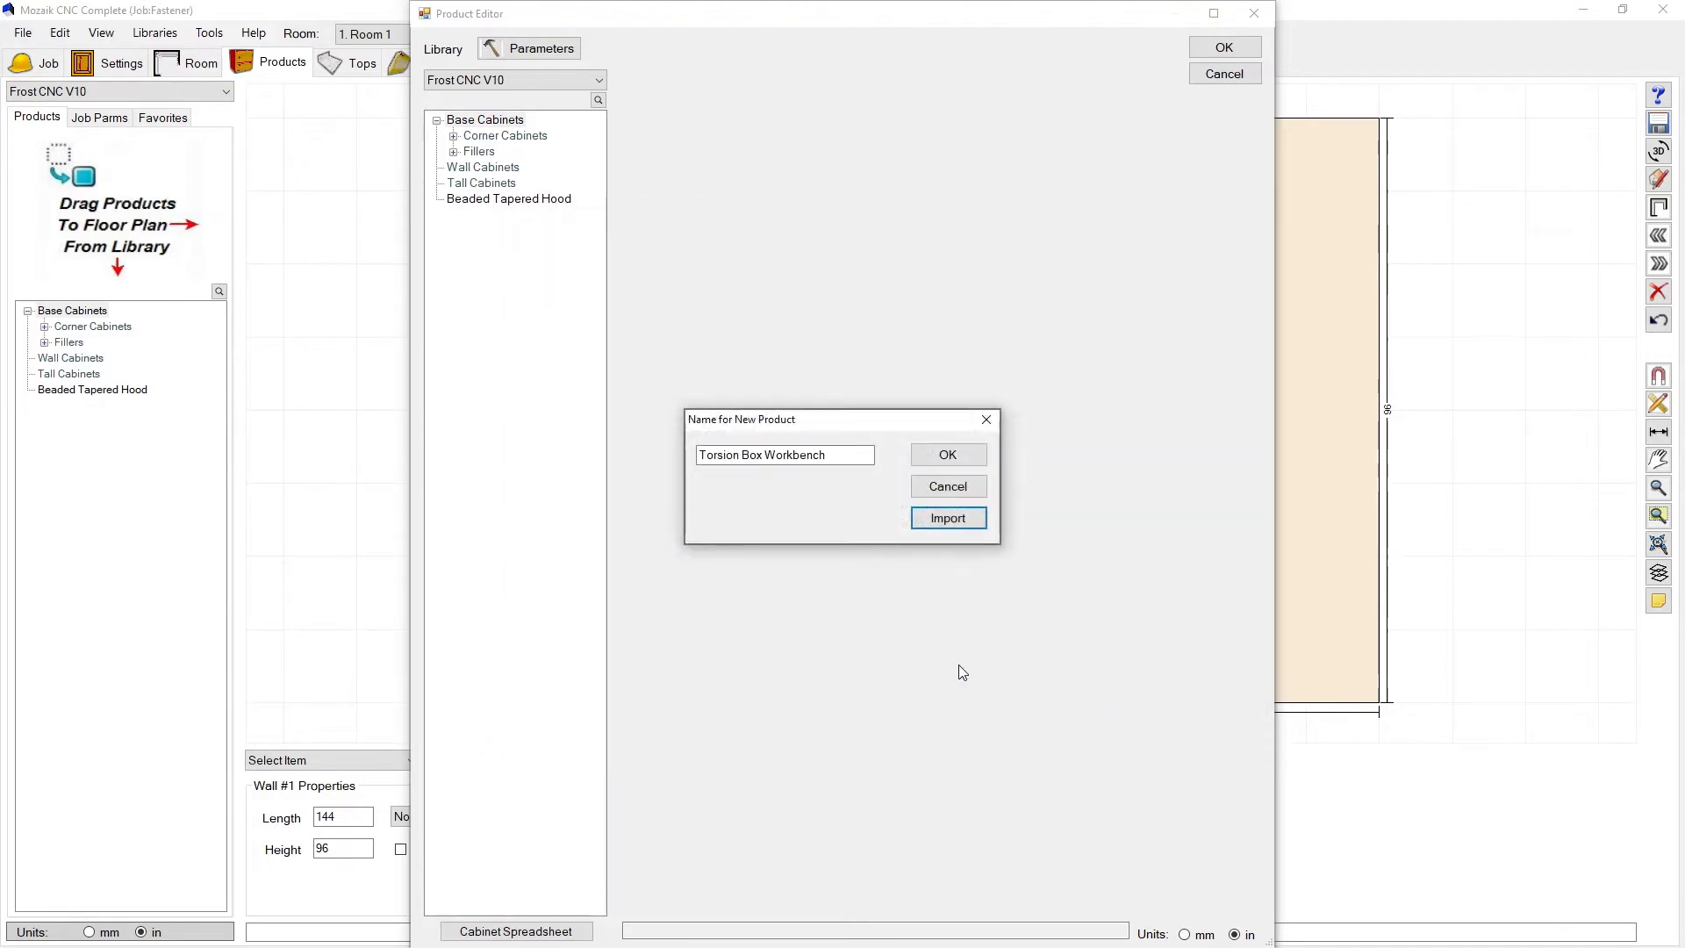
{"action": "left_click", "coordinate": [941, 455]}
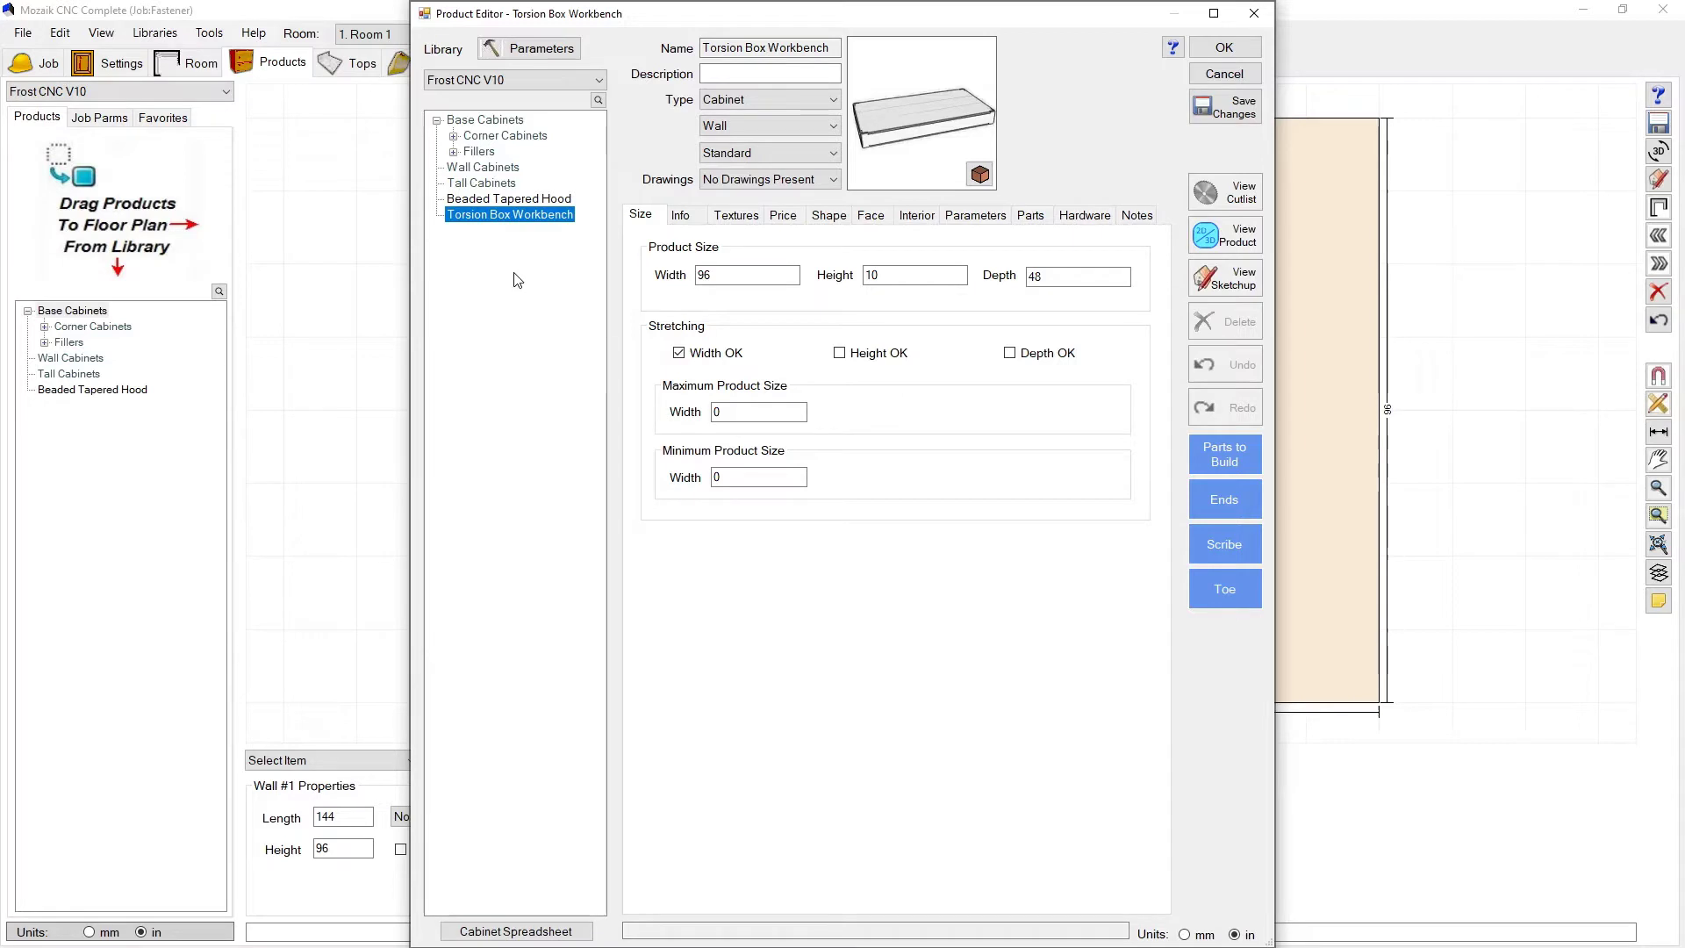
Close the Product Editor and place Torsion Box Workbench onto Wall #1.
{"action": "left_click", "coordinate": [1227, 49]}
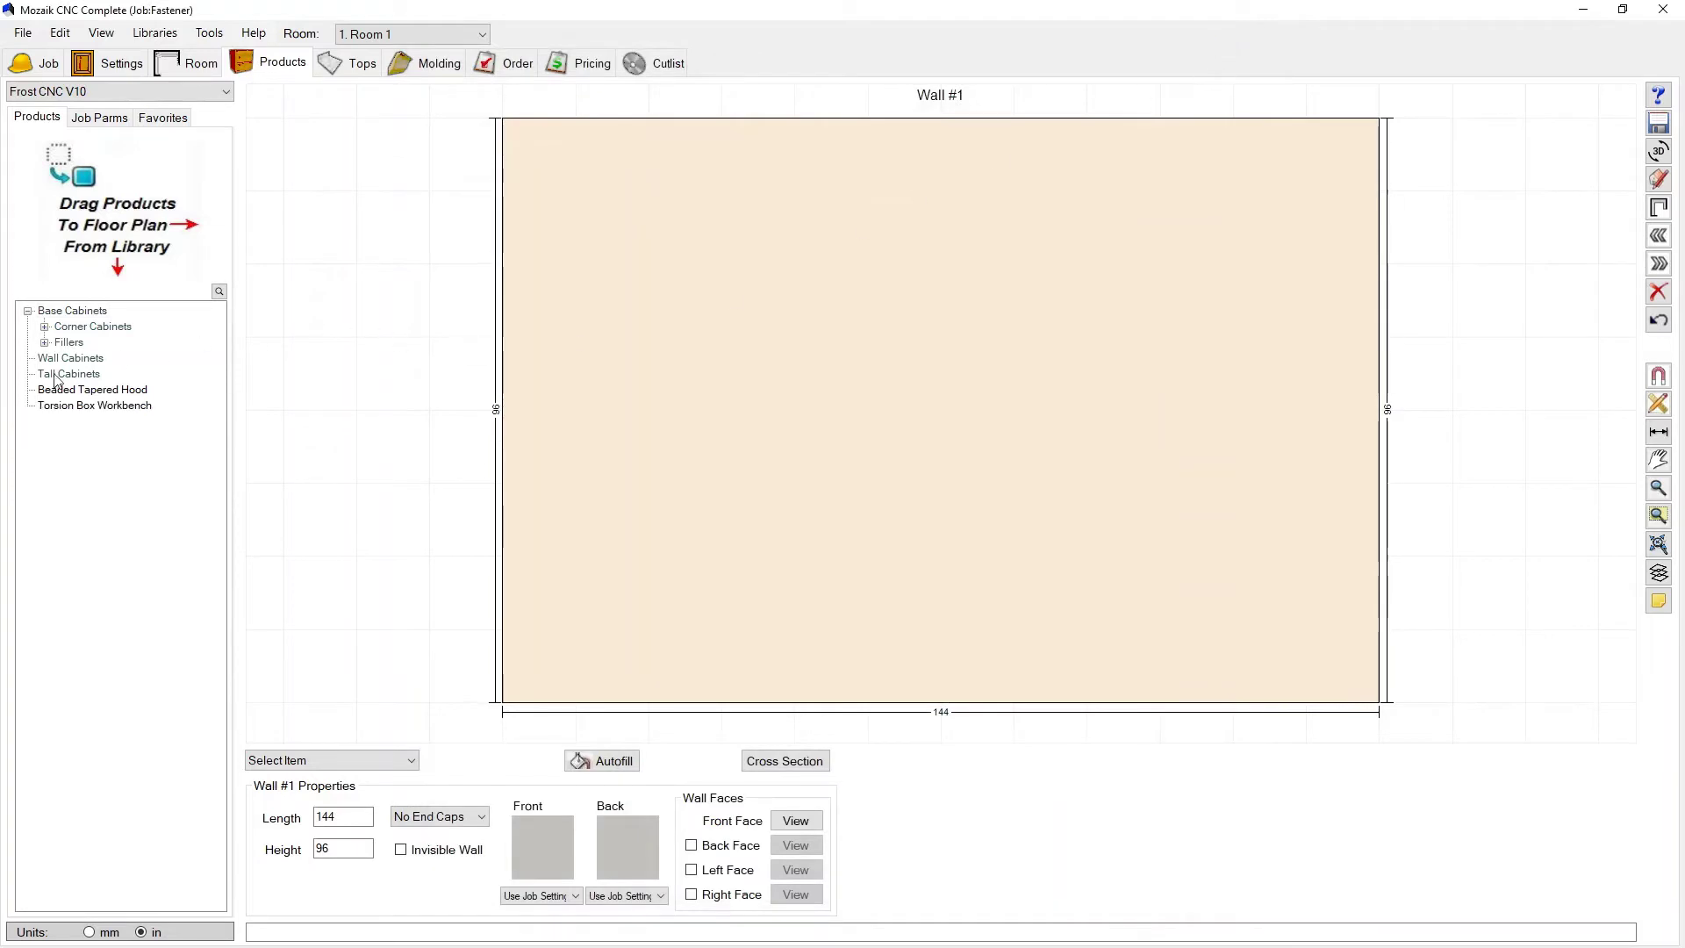
{"action": "left_click", "coordinate": [82, 406]}
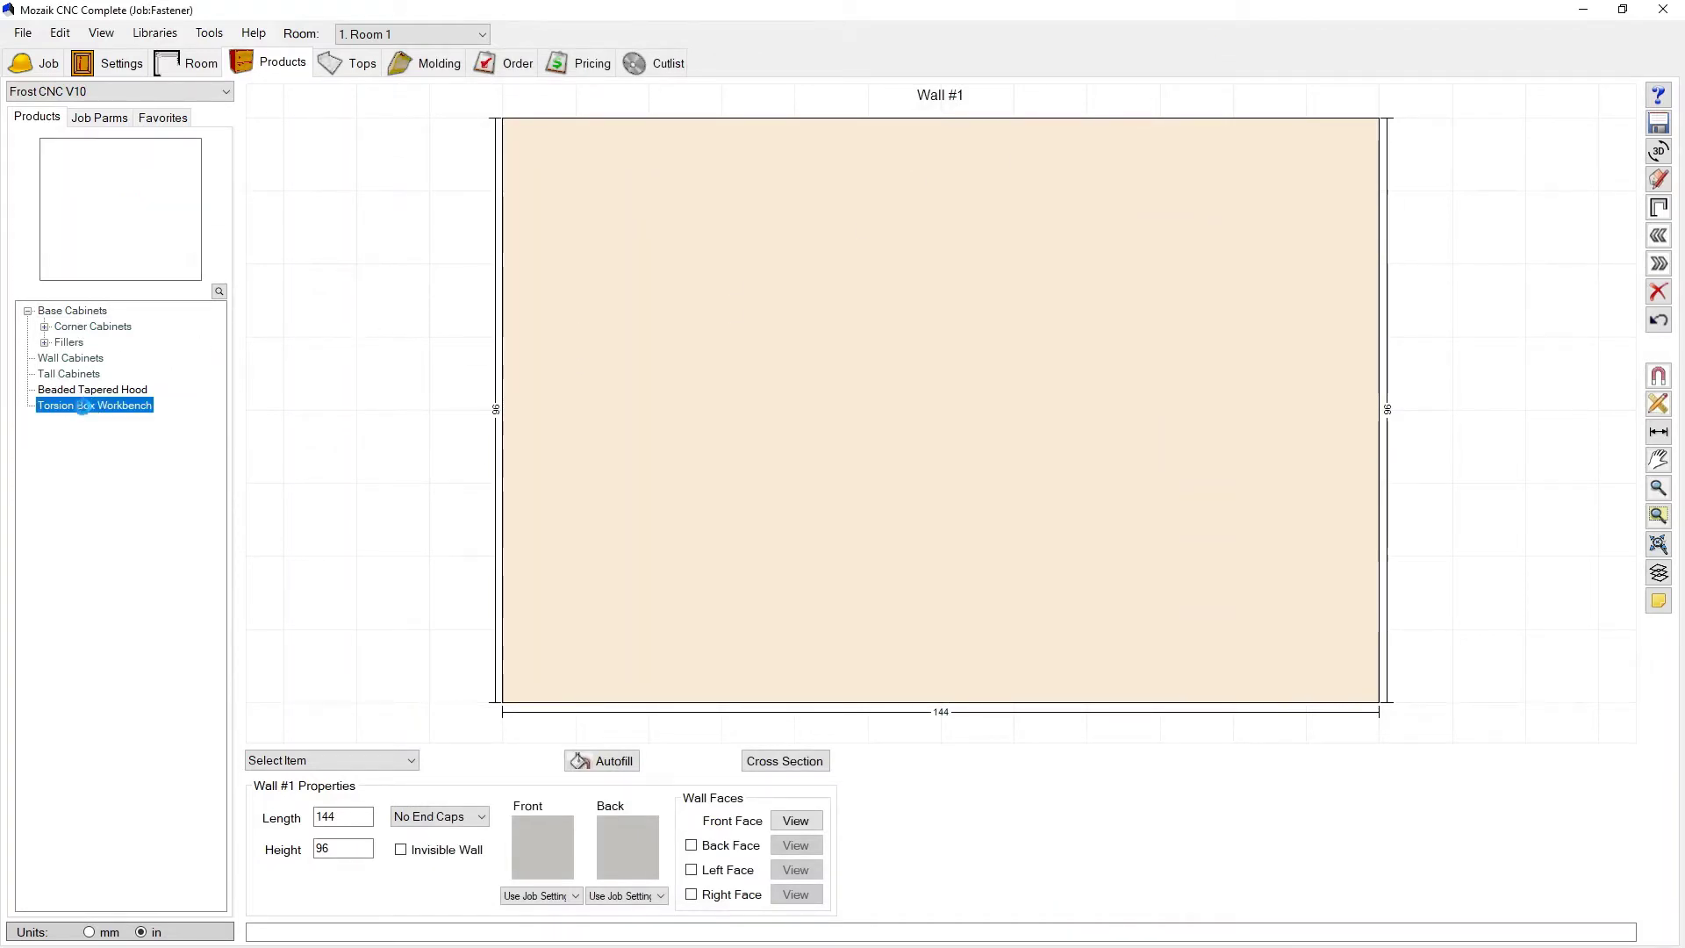
{"action": "left_click_drag", "start_coordinate": [90, 406], "coordinate": [801, 489]}
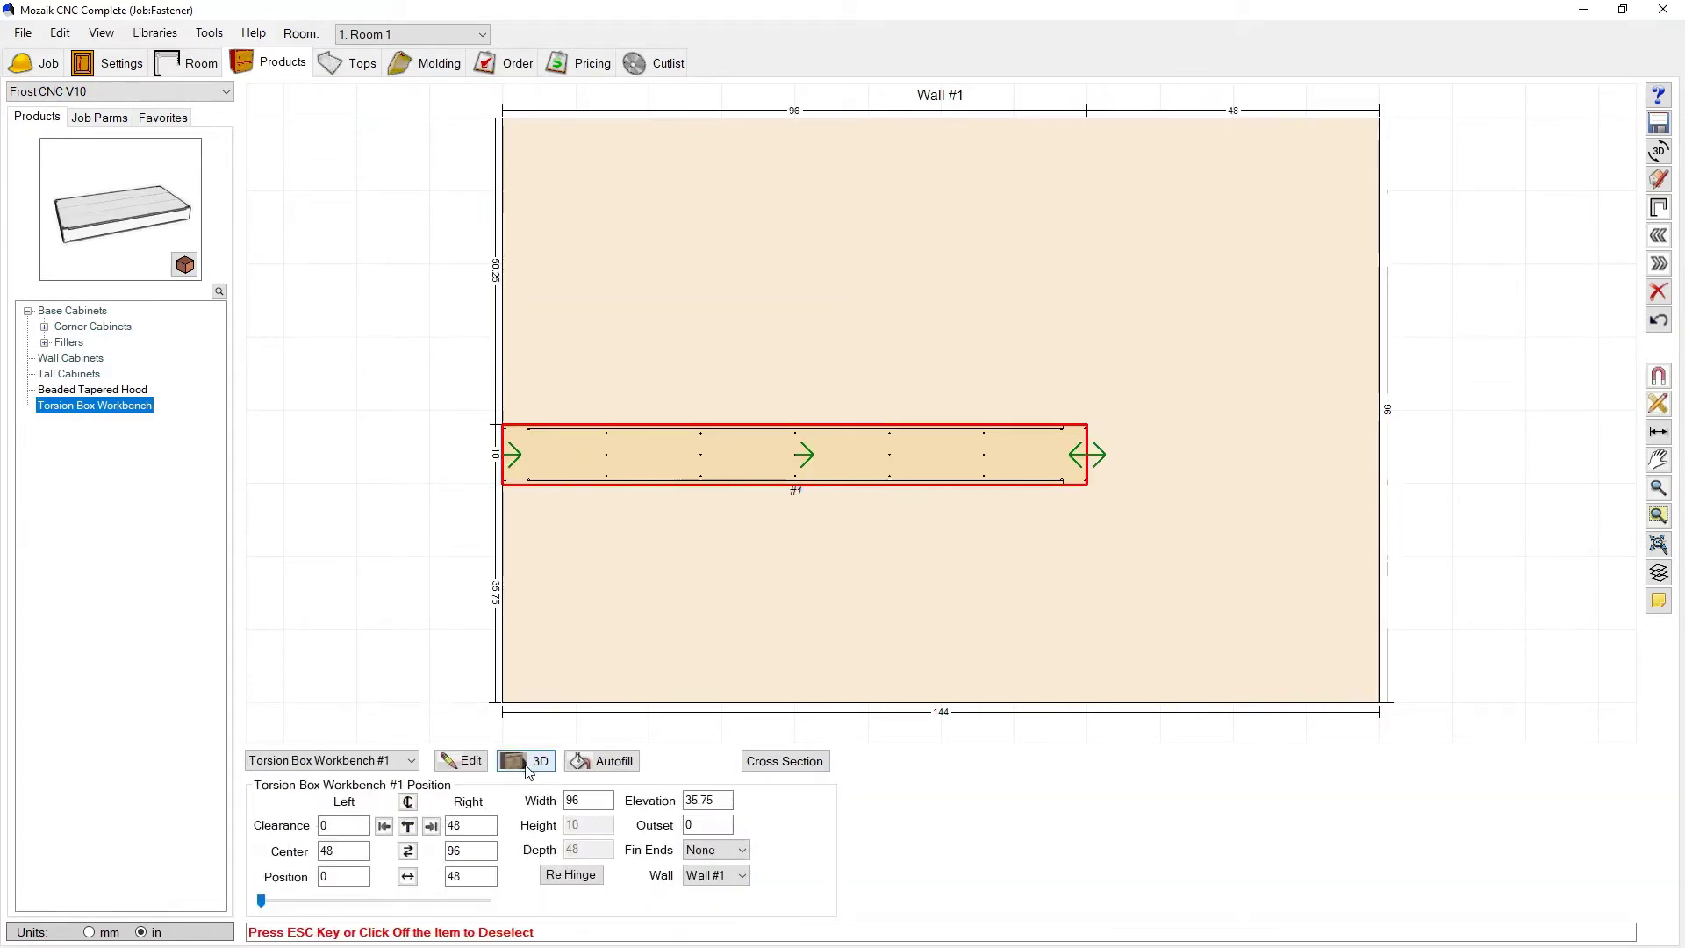
Edit the placed workbench, view and orbit its 3D model, and open Product Layers.
{"action": "left_click", "coordinate": [463, 768]}
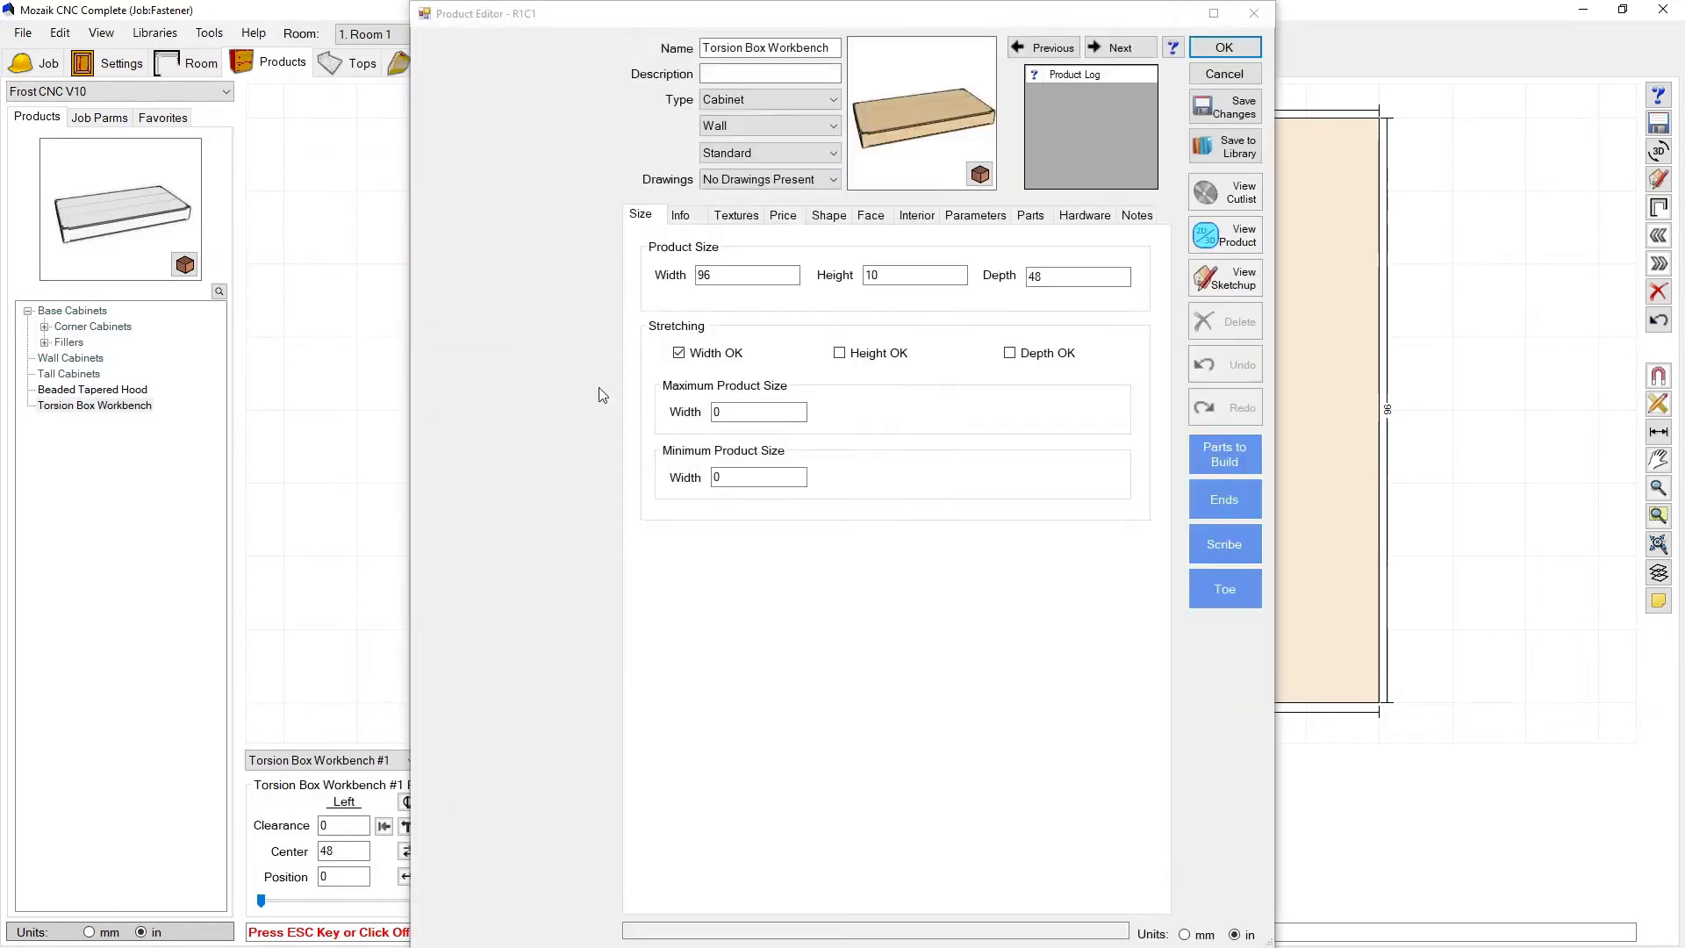
{"action": "left_click_drag", "start_coordinate": [1016, 21], "coordinate": [618, 23]}
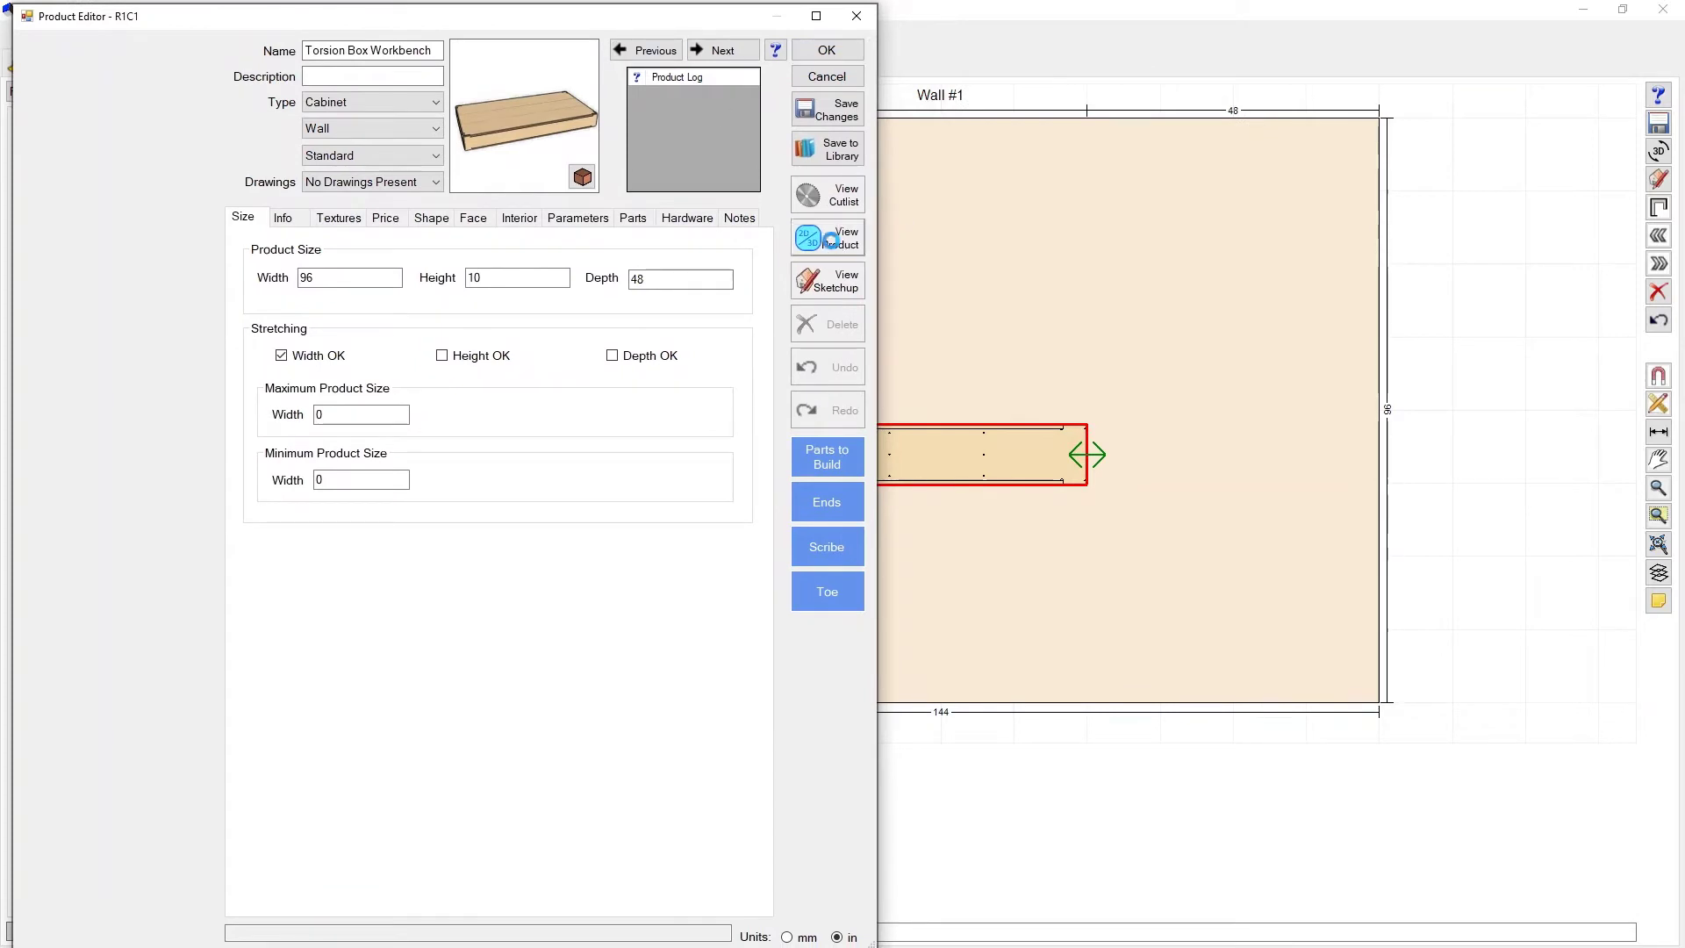
{"action": "left_click", "coordinate": [811, 244]}
{"action": "left_click_drag", "start_coordinate": [274, 150], "coordinate": [1680, 351]}
{"action": "left_click", "coordinate": [513, 164]}
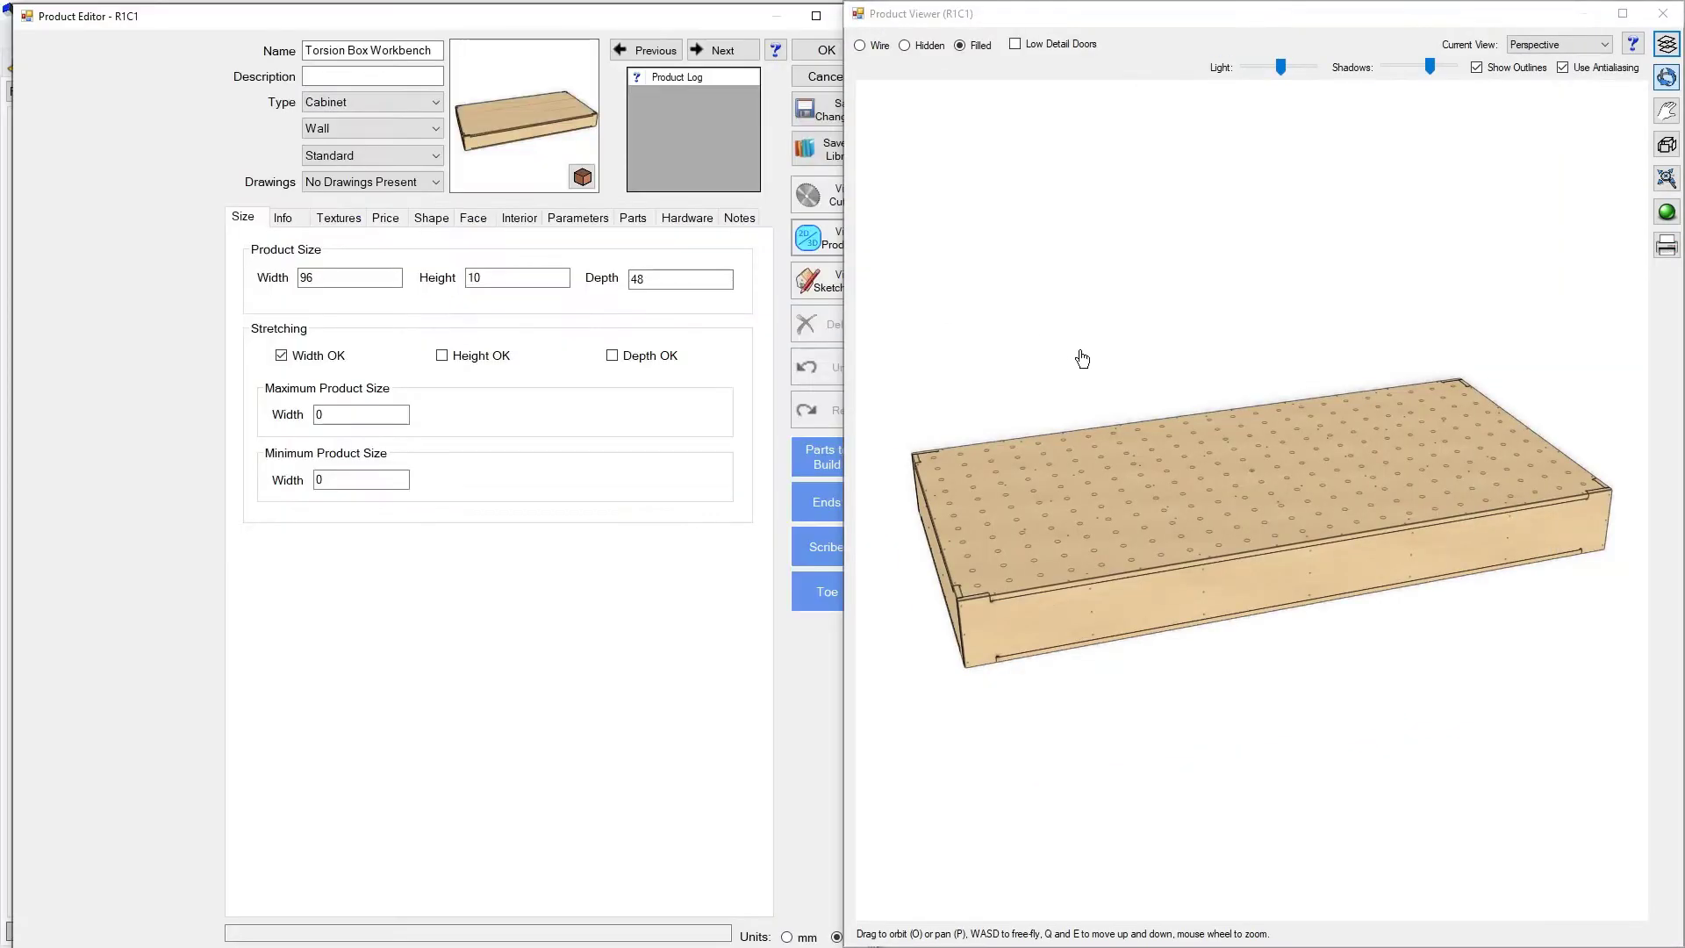
{"action": "mouse_move", "coordinate": [1152, 537]}
{"action": "left_mouse_down"}
{"action": "mouse_move", "coordinate": [1136, 549]}
{"action": "mouse_move", "coordinate": [1156, 539]}
{"action": "left_mouse_up"}
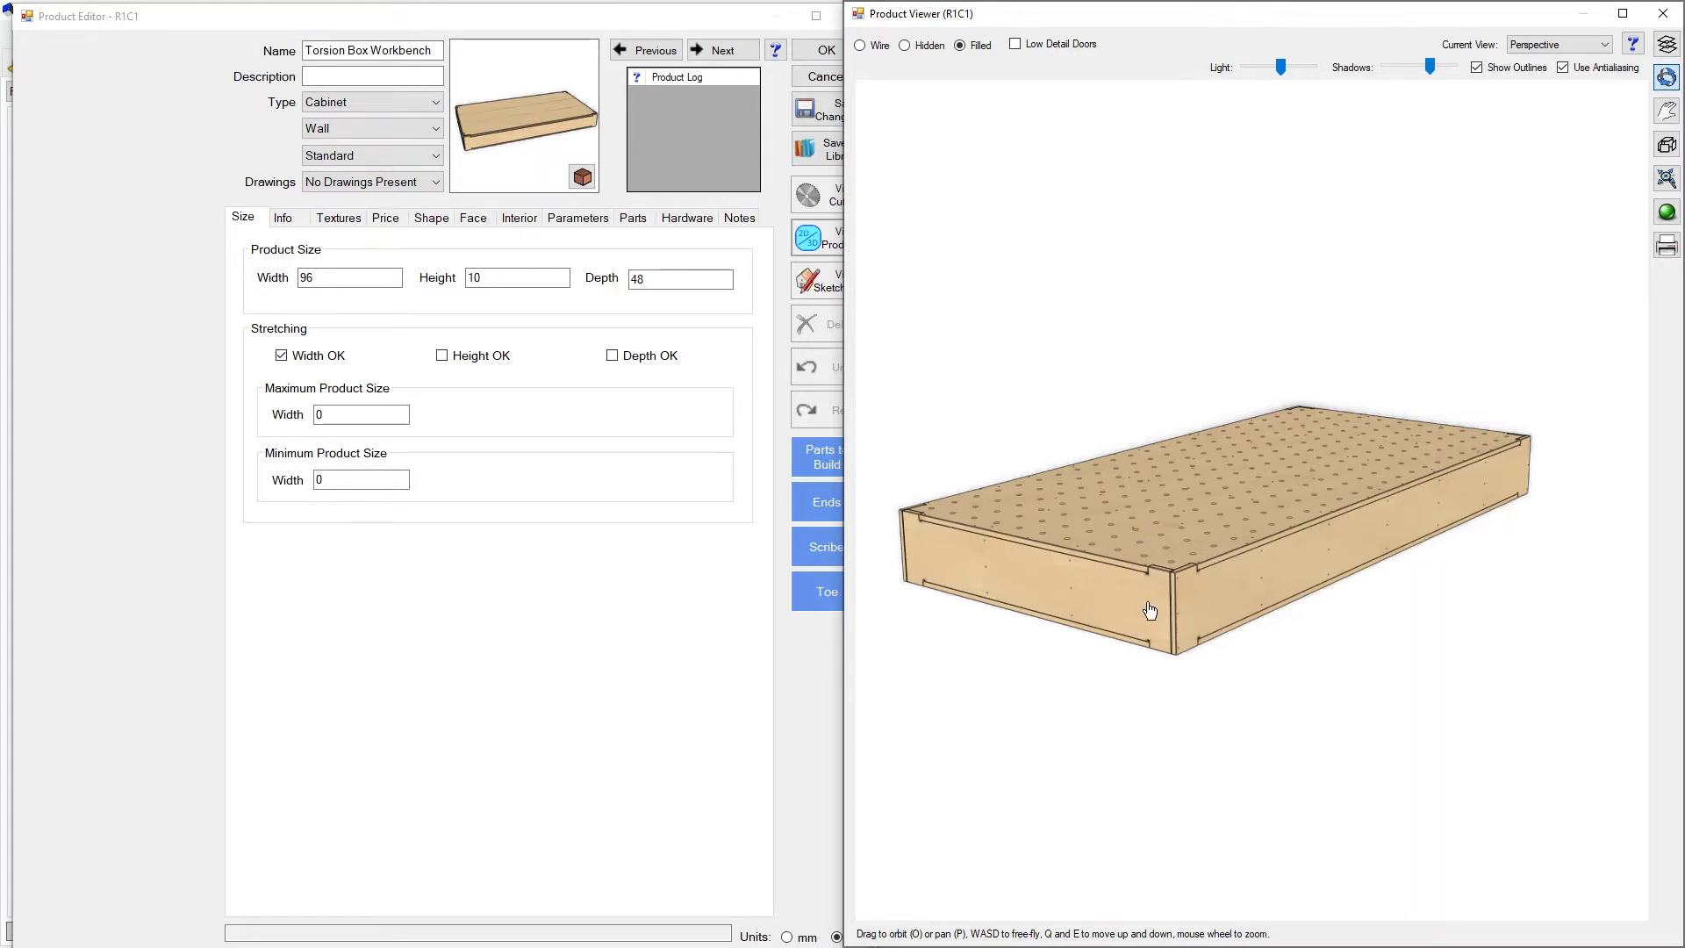
{"action": "left_click_drag", "start_coordinate": [1161, 609], "coordinate": [1144, 612]}
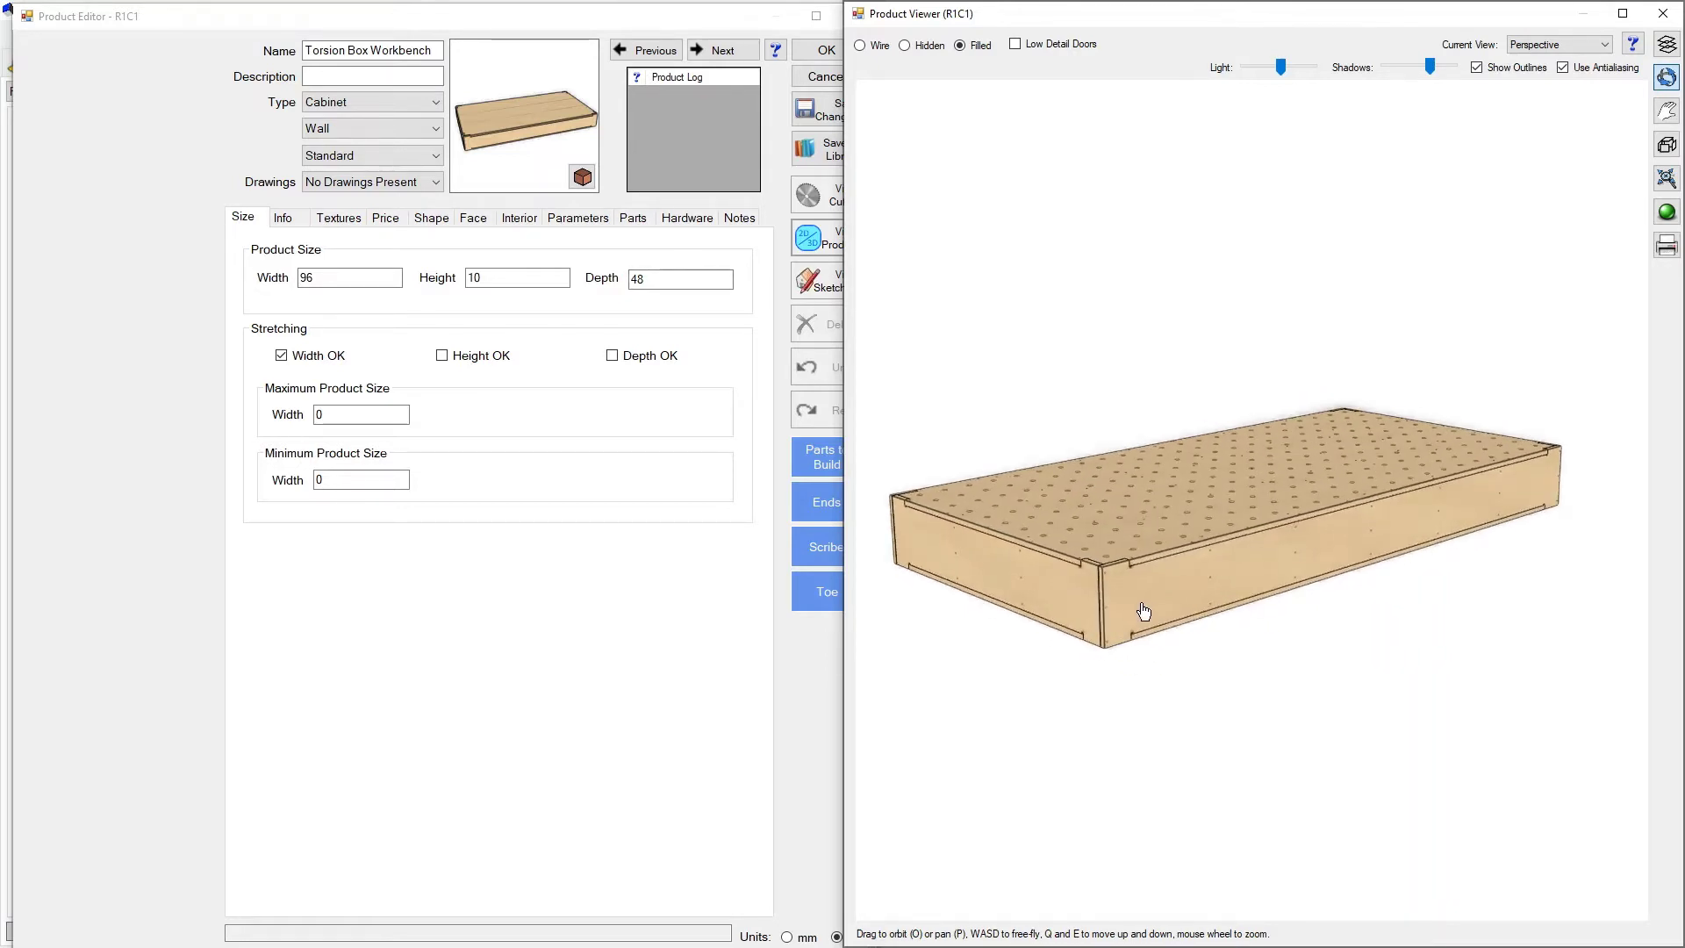
{"action": "left_click", "coordinate": [1667, 44]}
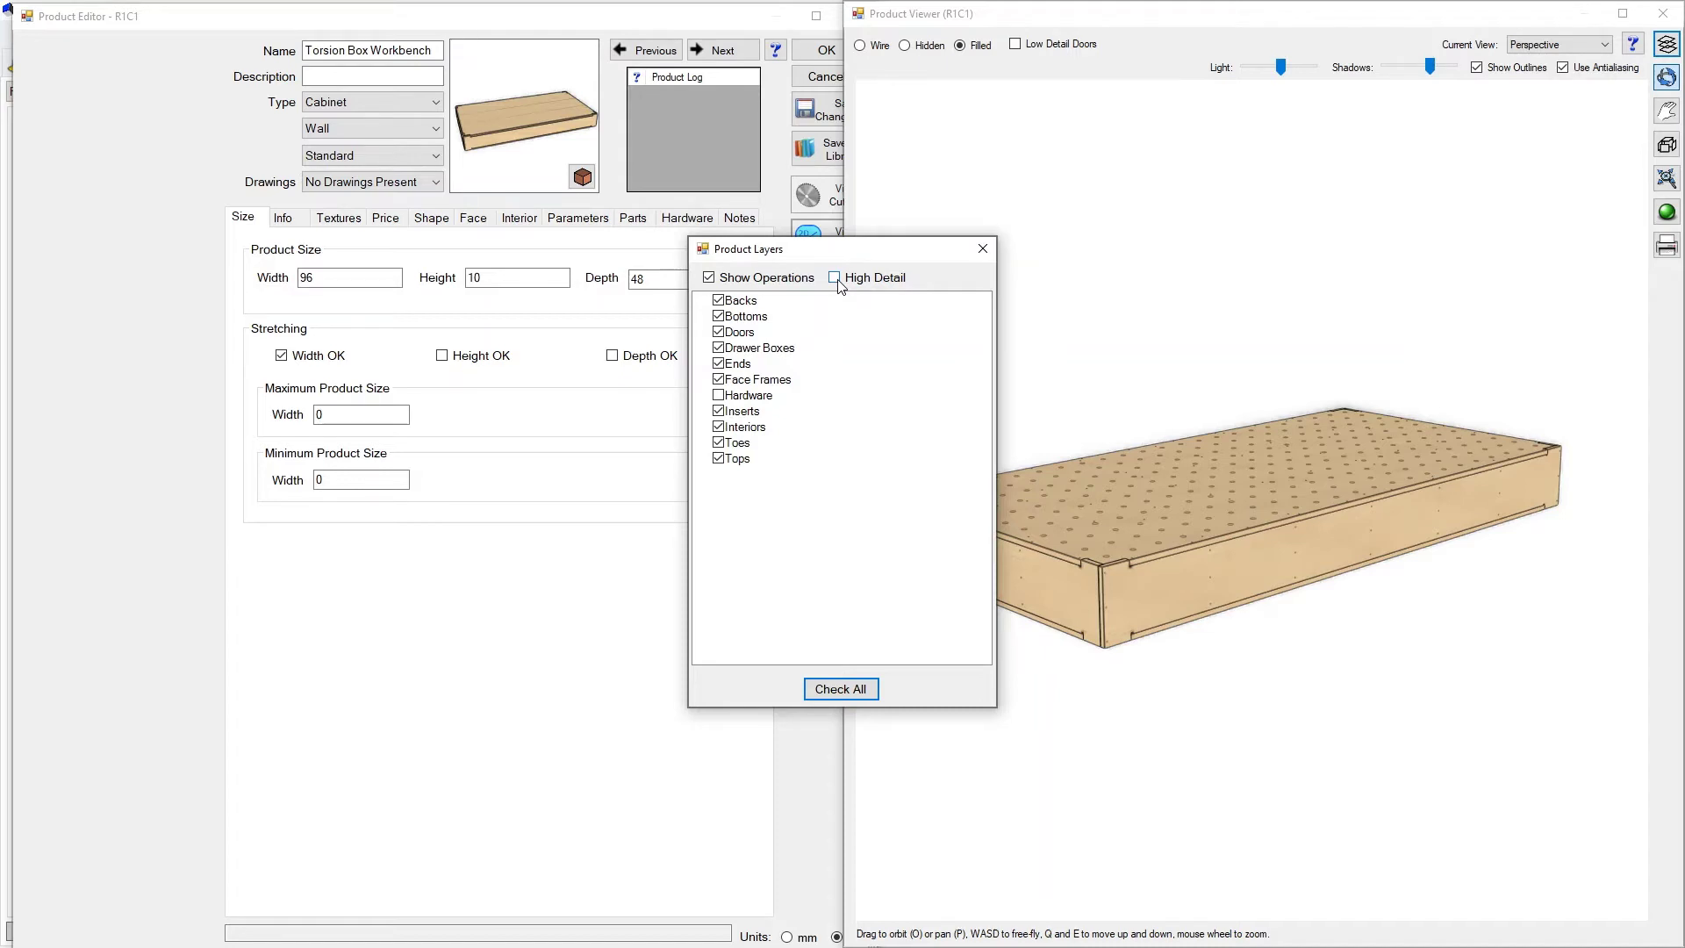
Enable High Detail in Product Layers to expose the torsion box's internal grid.
{"action": "left_click", "coordinate": [837, 283]}
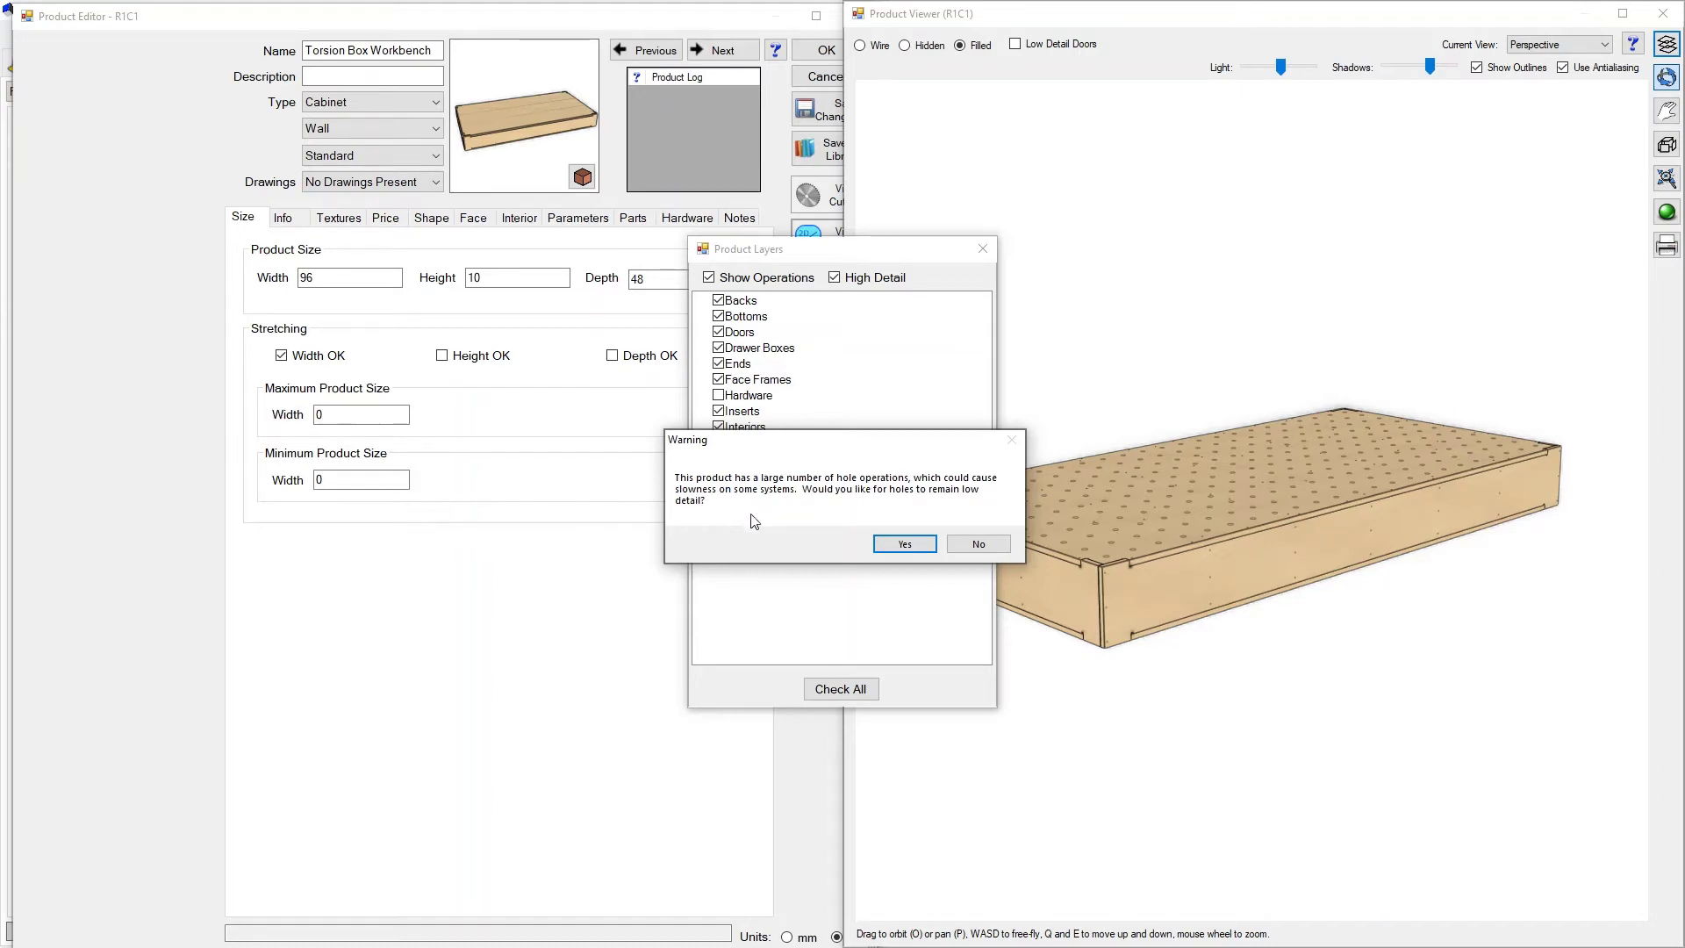
{"action": "left_click", "coordinate": [904, 546]}
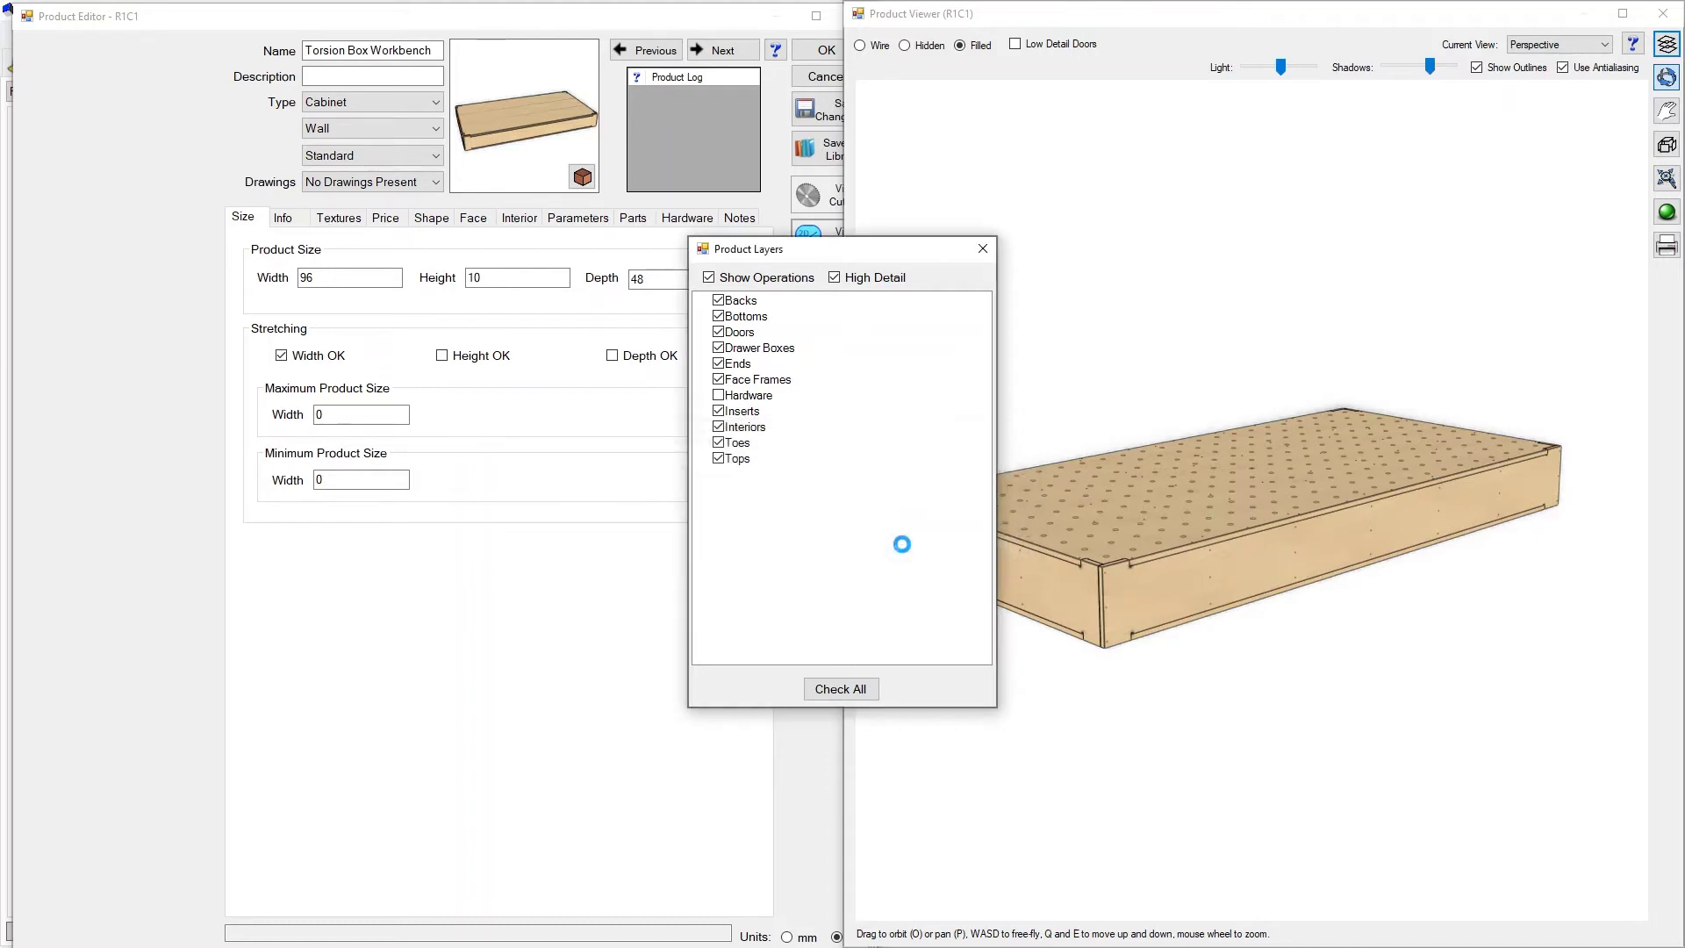
{"action": "left_click_drag", "start_coordinate": [1127, 574], "coordinate": [1224, 629]}
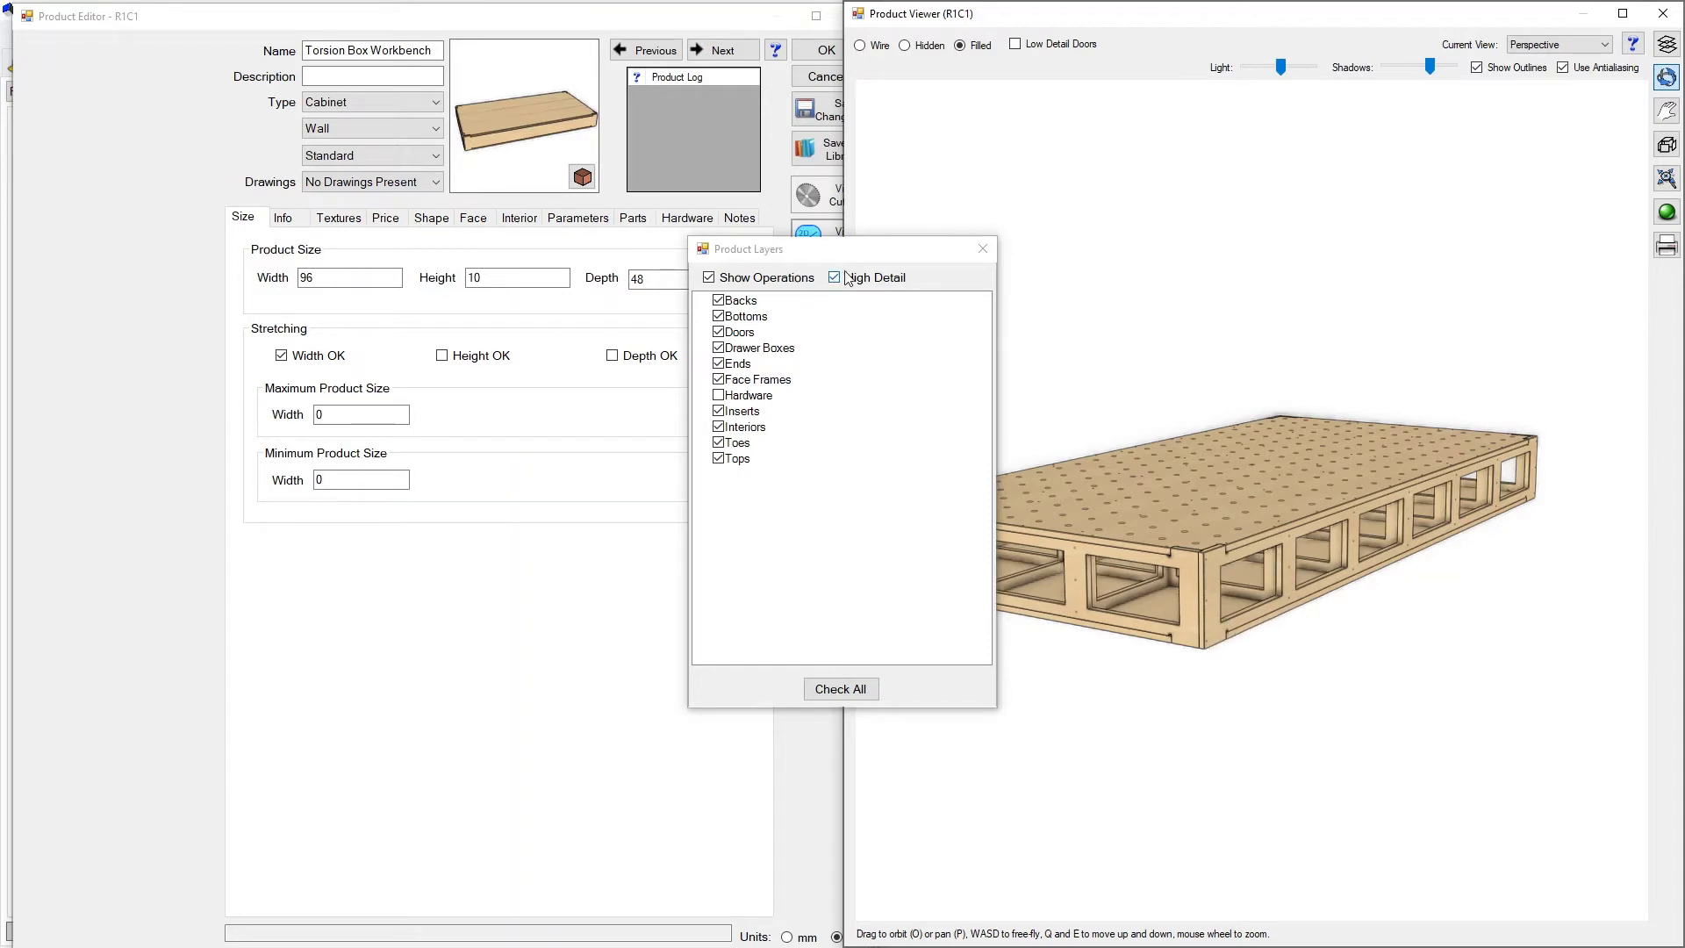
{"action": "left_click_drag", "start_coordinate": [837, 262], "coordinate": [653, 260]}
{"action": "left_click_drag", "start_coordinate": [1093, 523], "coordinate": [1073, 598]}
{"action": "left_click_drag", "start_coordinate": [691, 257], "coordinate": [629, 249]}
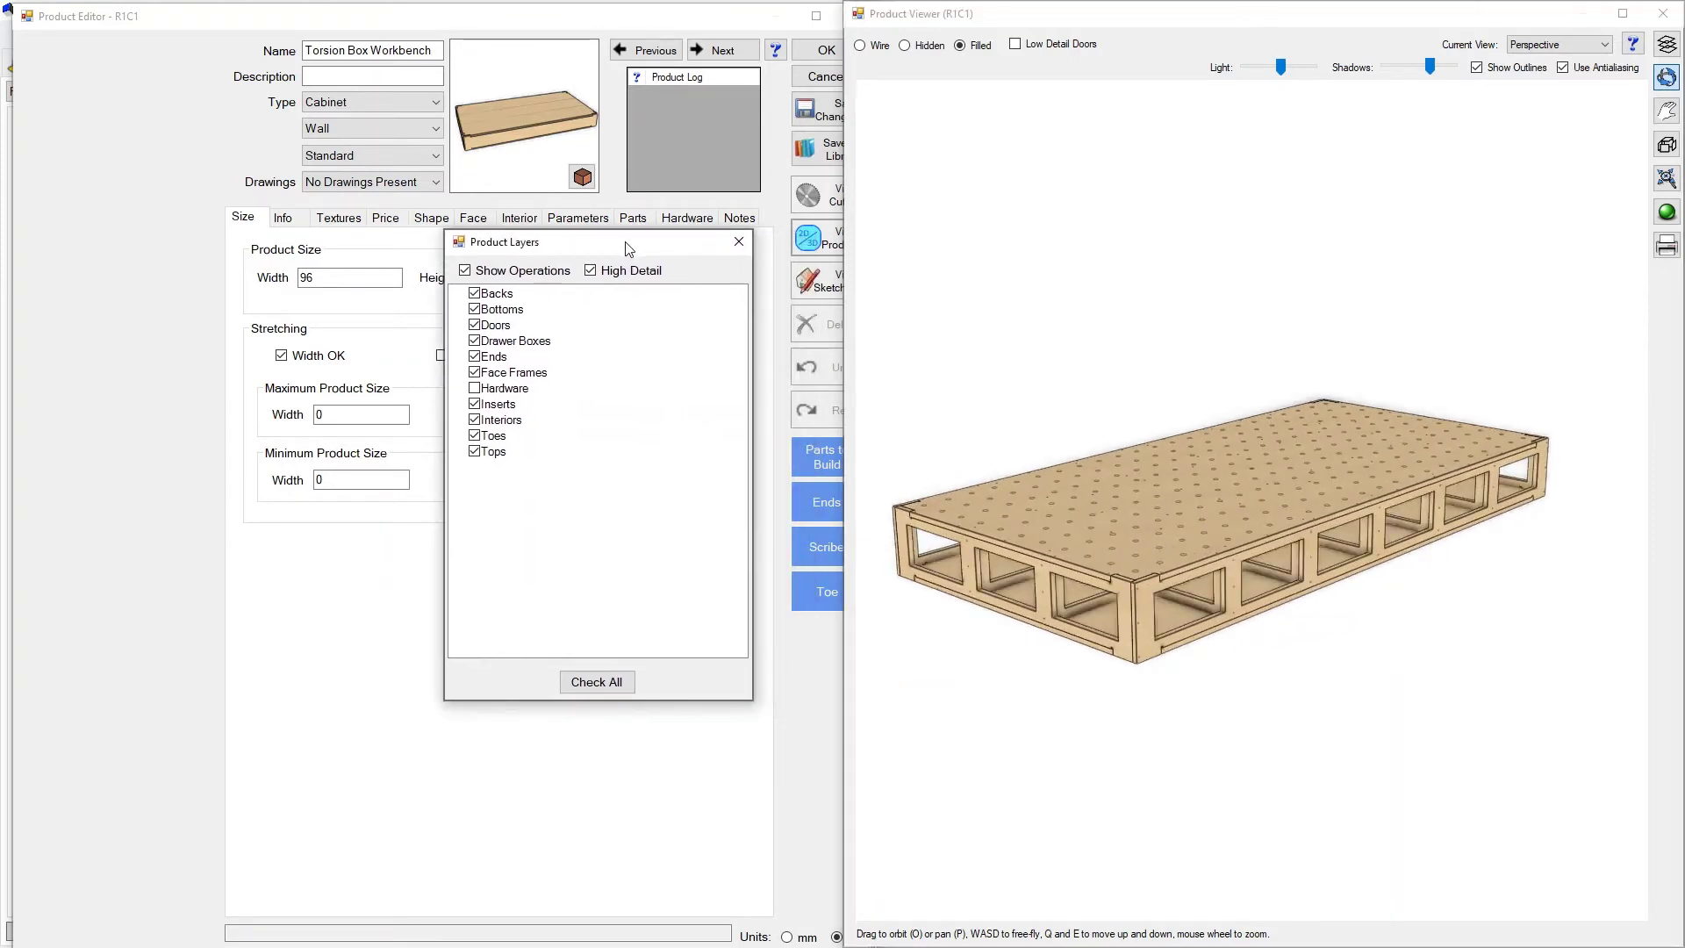
Close Product Layers and leave Height OK and Depth OK unchecked so only width stretches.
{"action": "left_click", "coordinate": [739, 244]}
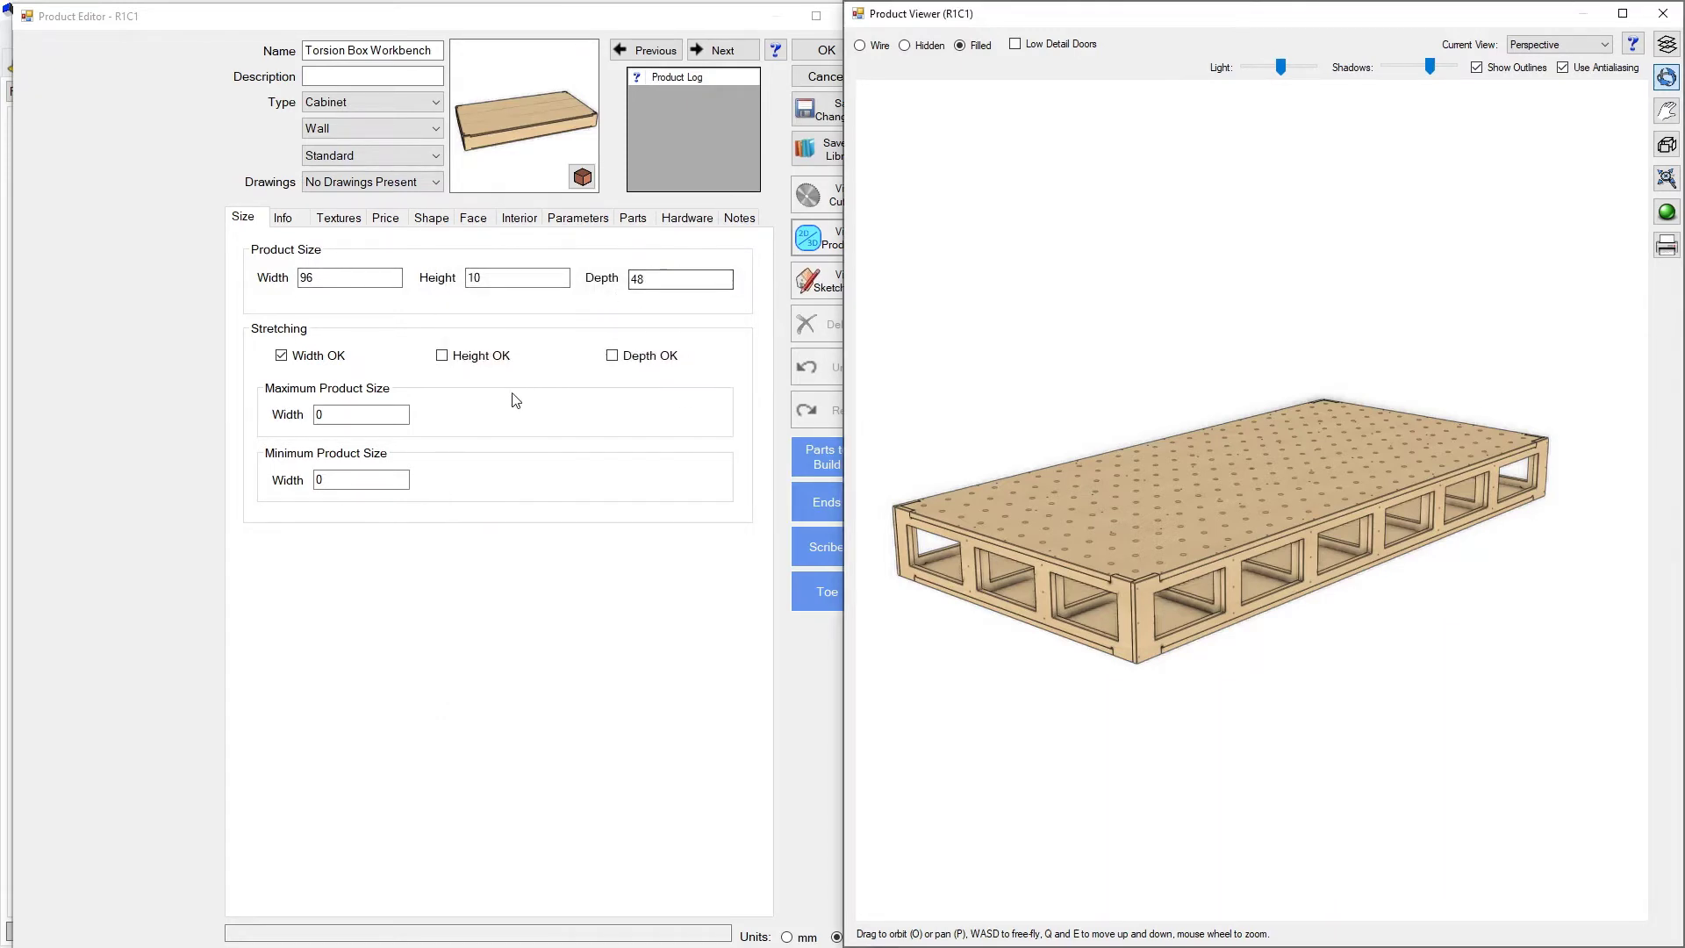
{"action": "left_click", "coordinate": [478, 277]}
{"action": "left_click", "coordinate": [471, 360]}
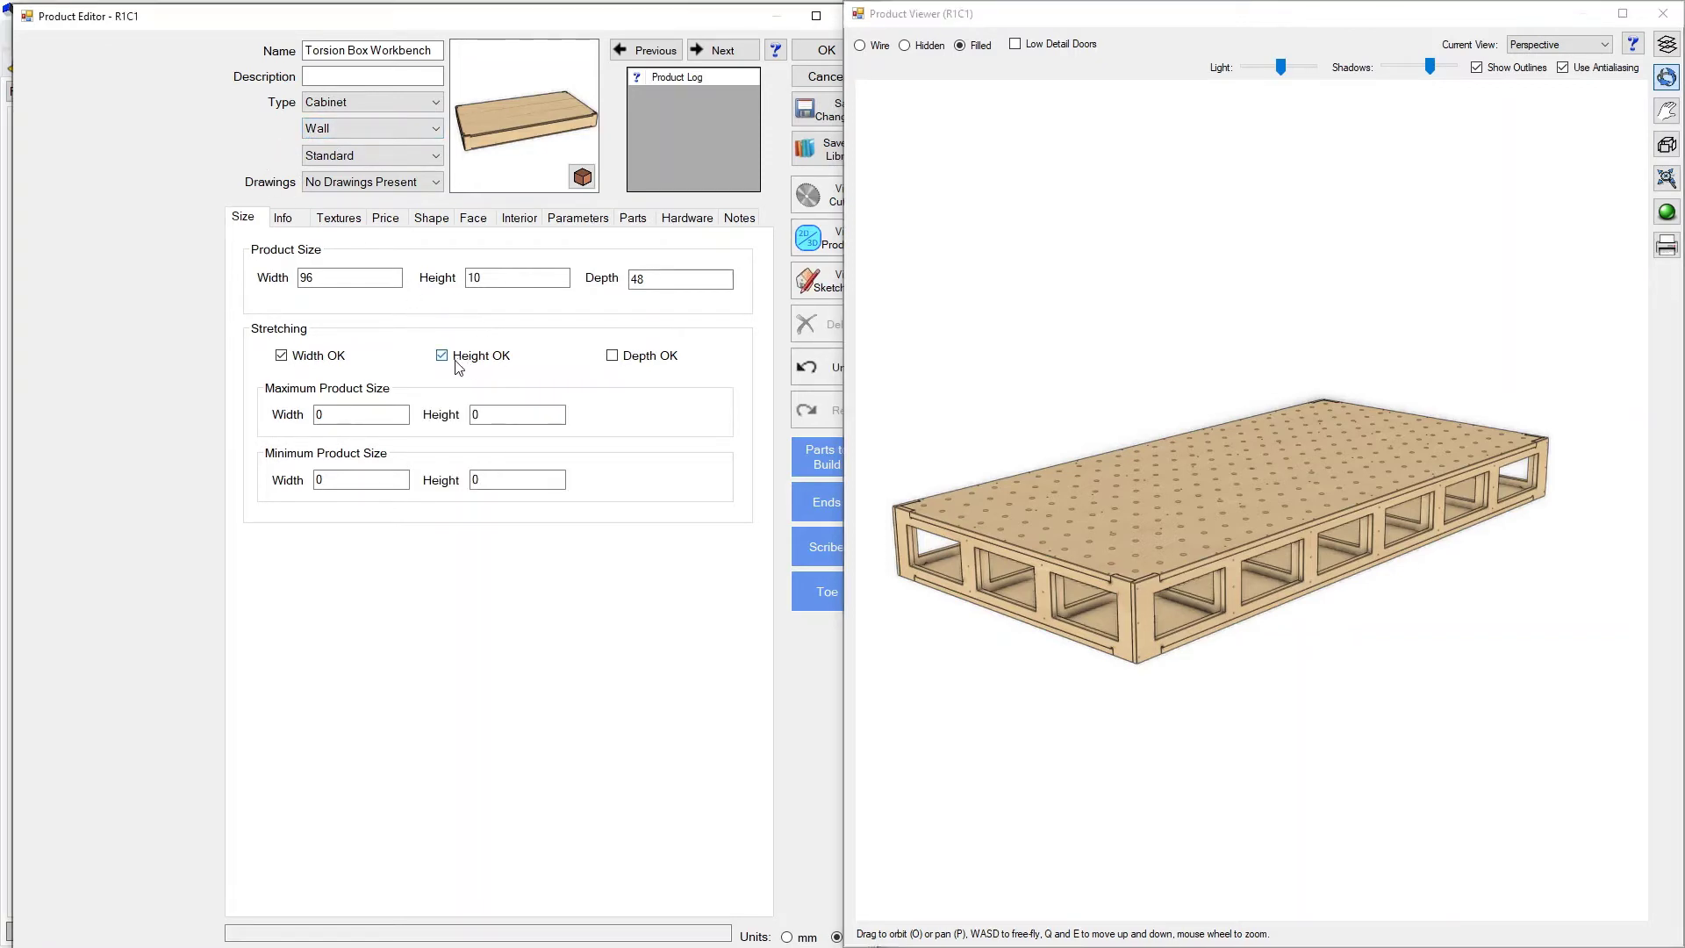
{"action": "left_click", "coordinate": [635, 362]}
{"action": "left_click", "coordinate": [478, 278]}
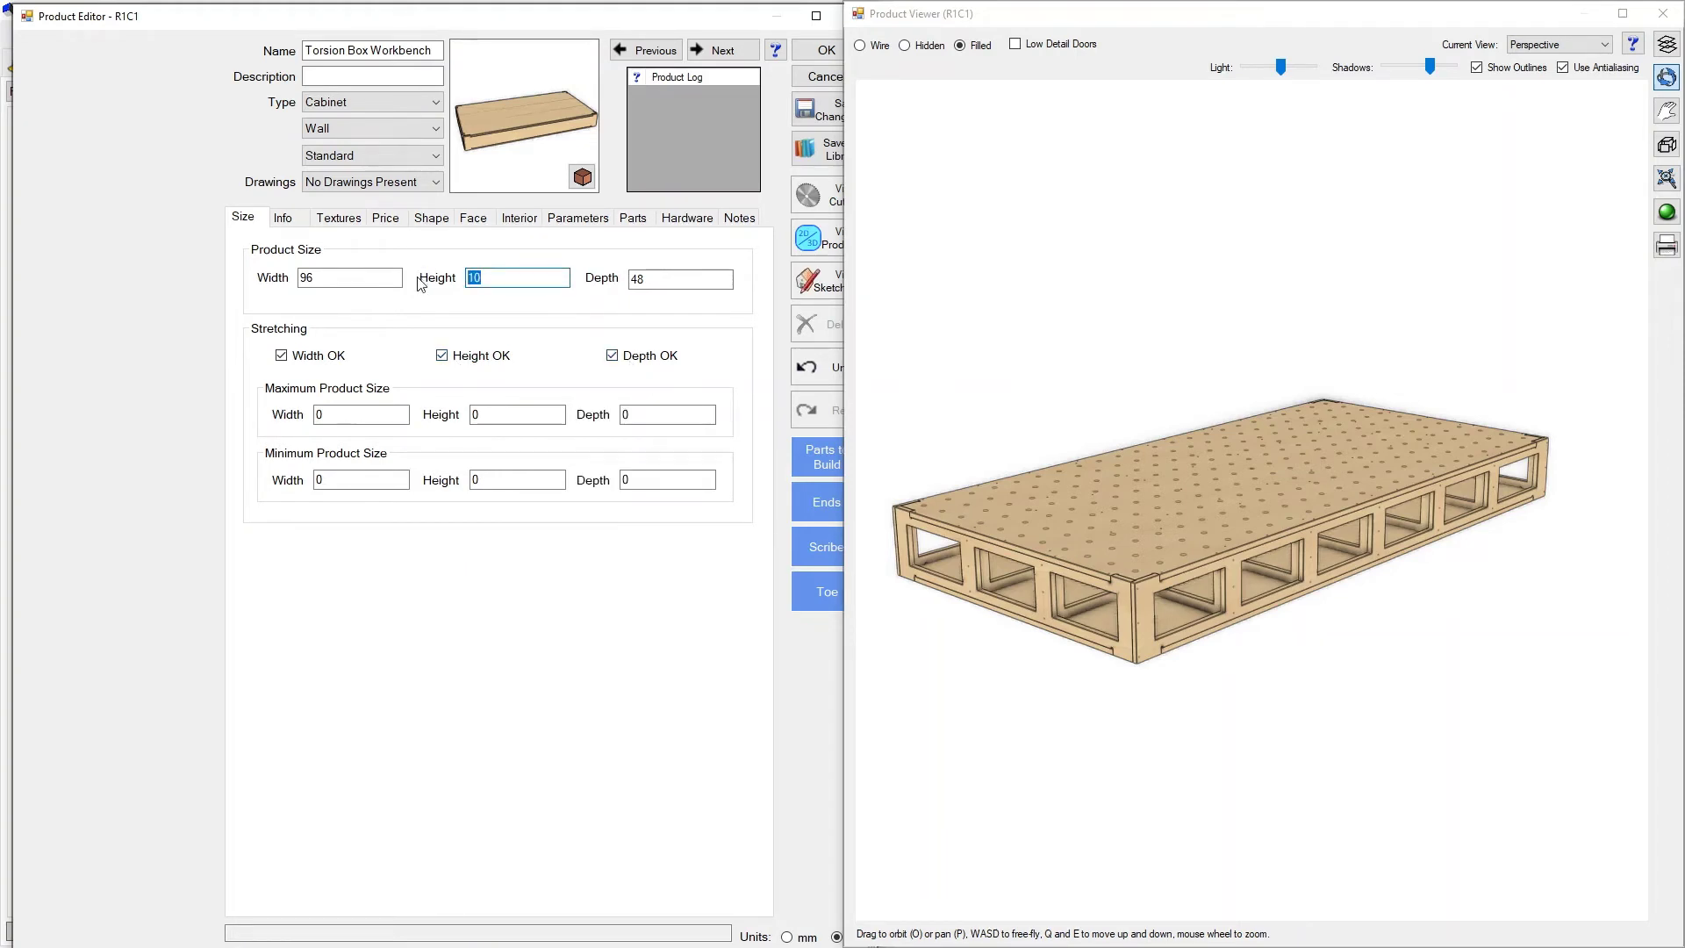
{"action": "left_click", "coordinate": [442, 356]}
{"action": "left_click", "coordinate": [609, 357]}
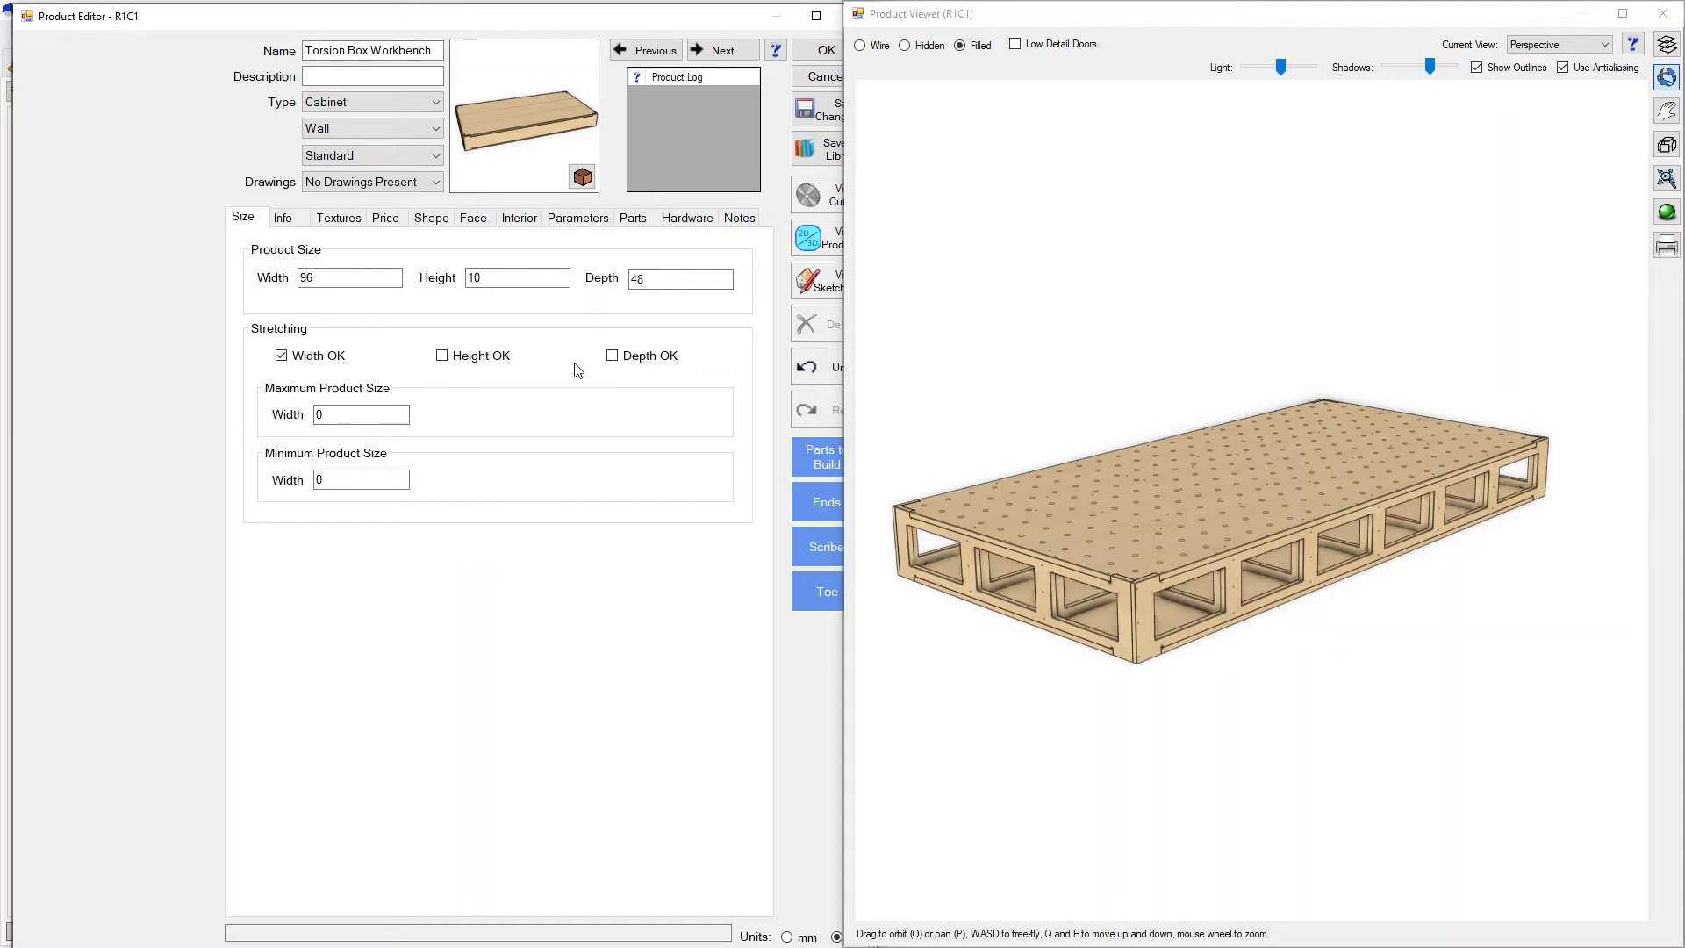
{"action": "left_click", "coordinate": [476, 278]}
{"action": "mouse_move", "coordinate": [1099, 601]}
{"action": "left_mouse_down"}
{"action": "mouse_move", "coordinate": [1127, 627]}
{"action": "mouse_move", "coordinate": [1078, 608]}
{"action": "left_mouse_up"}
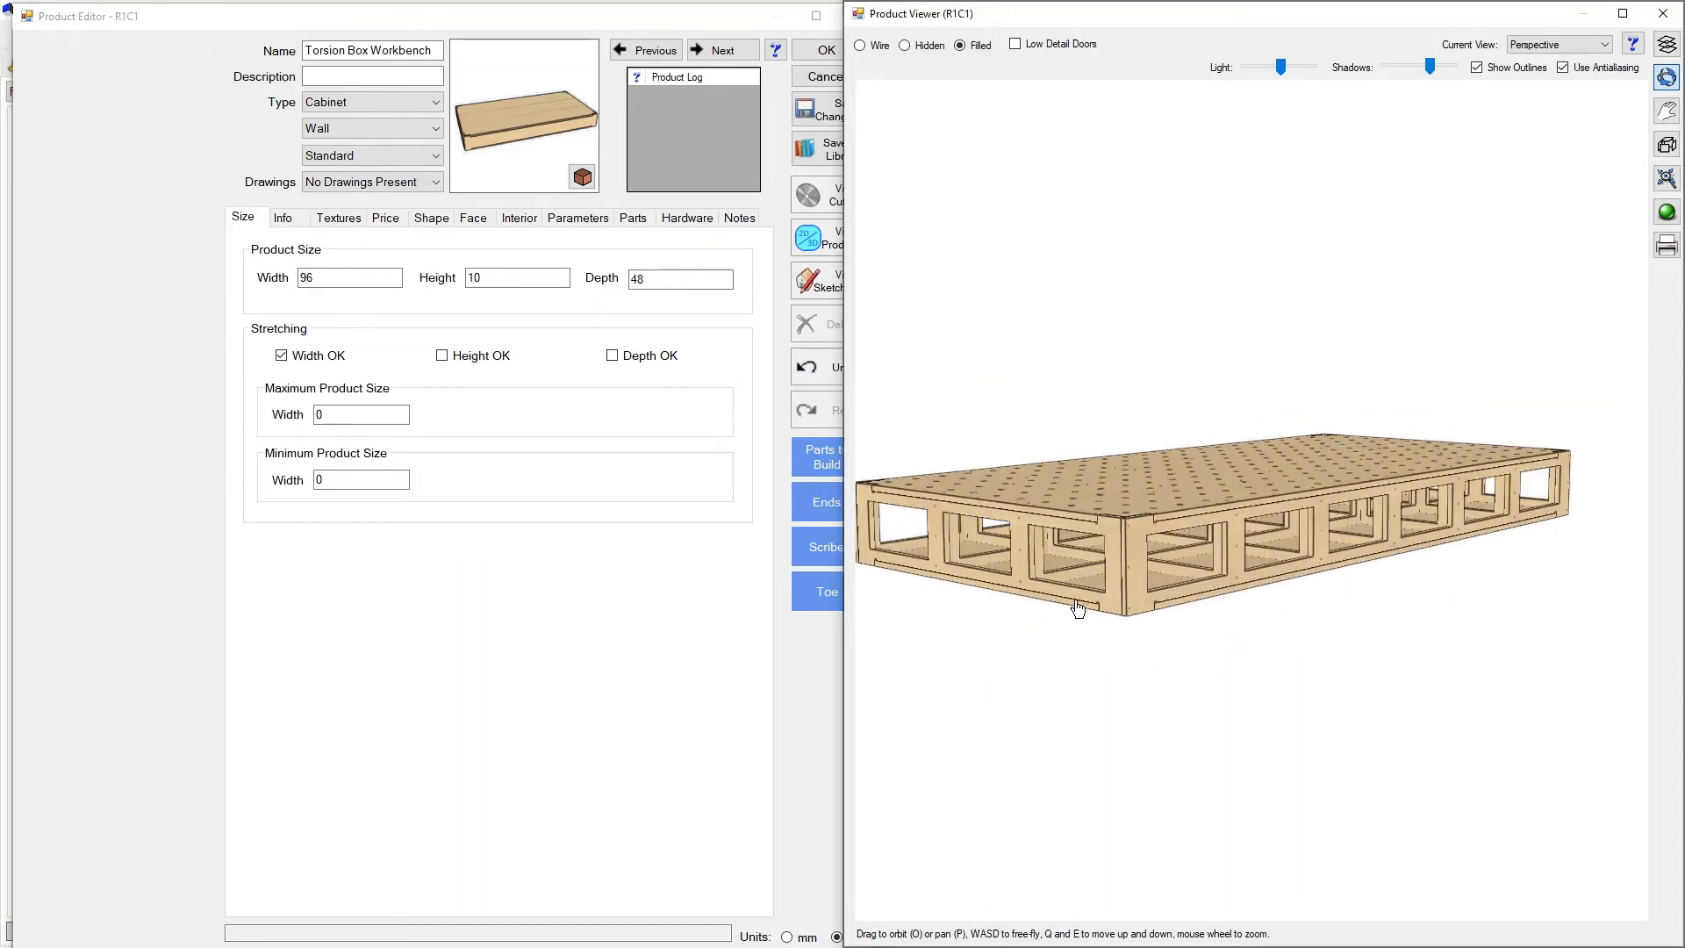
Select the Top part in the Parts list and open its properties (48 × 96, 3/4 Plywood).
{"action": "left_click", "coordinate": [632, 219]}
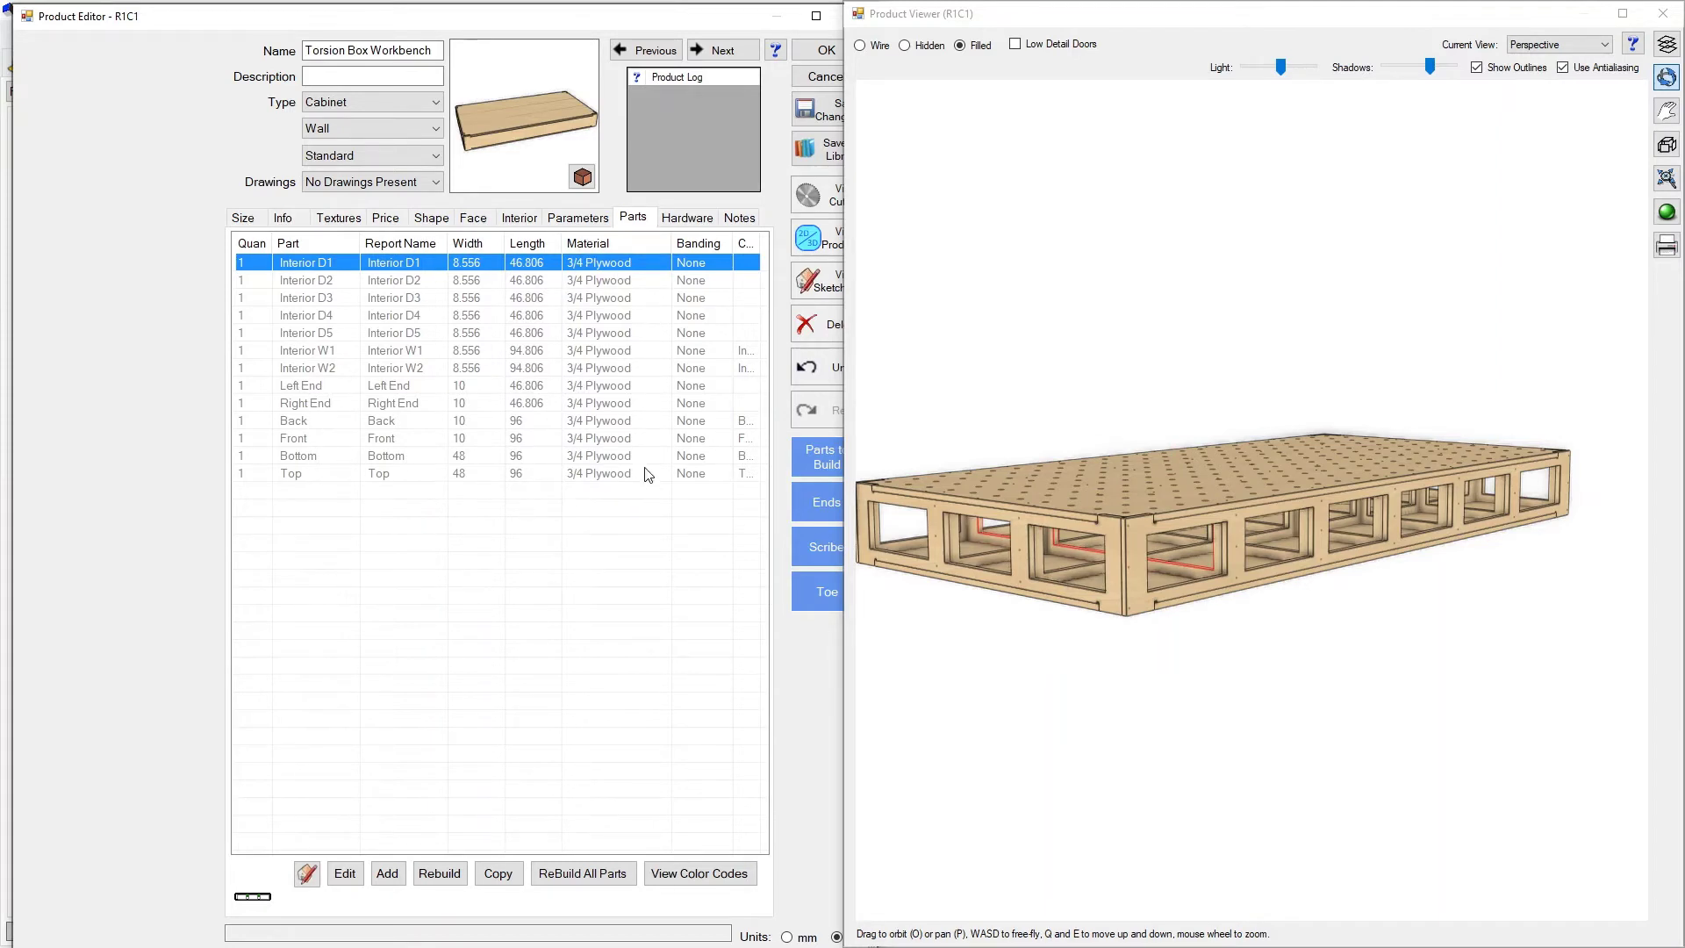
{"action": "left_click_drag", "start_coordinate": [1104, 579], "coordinate": [1103, 579]}
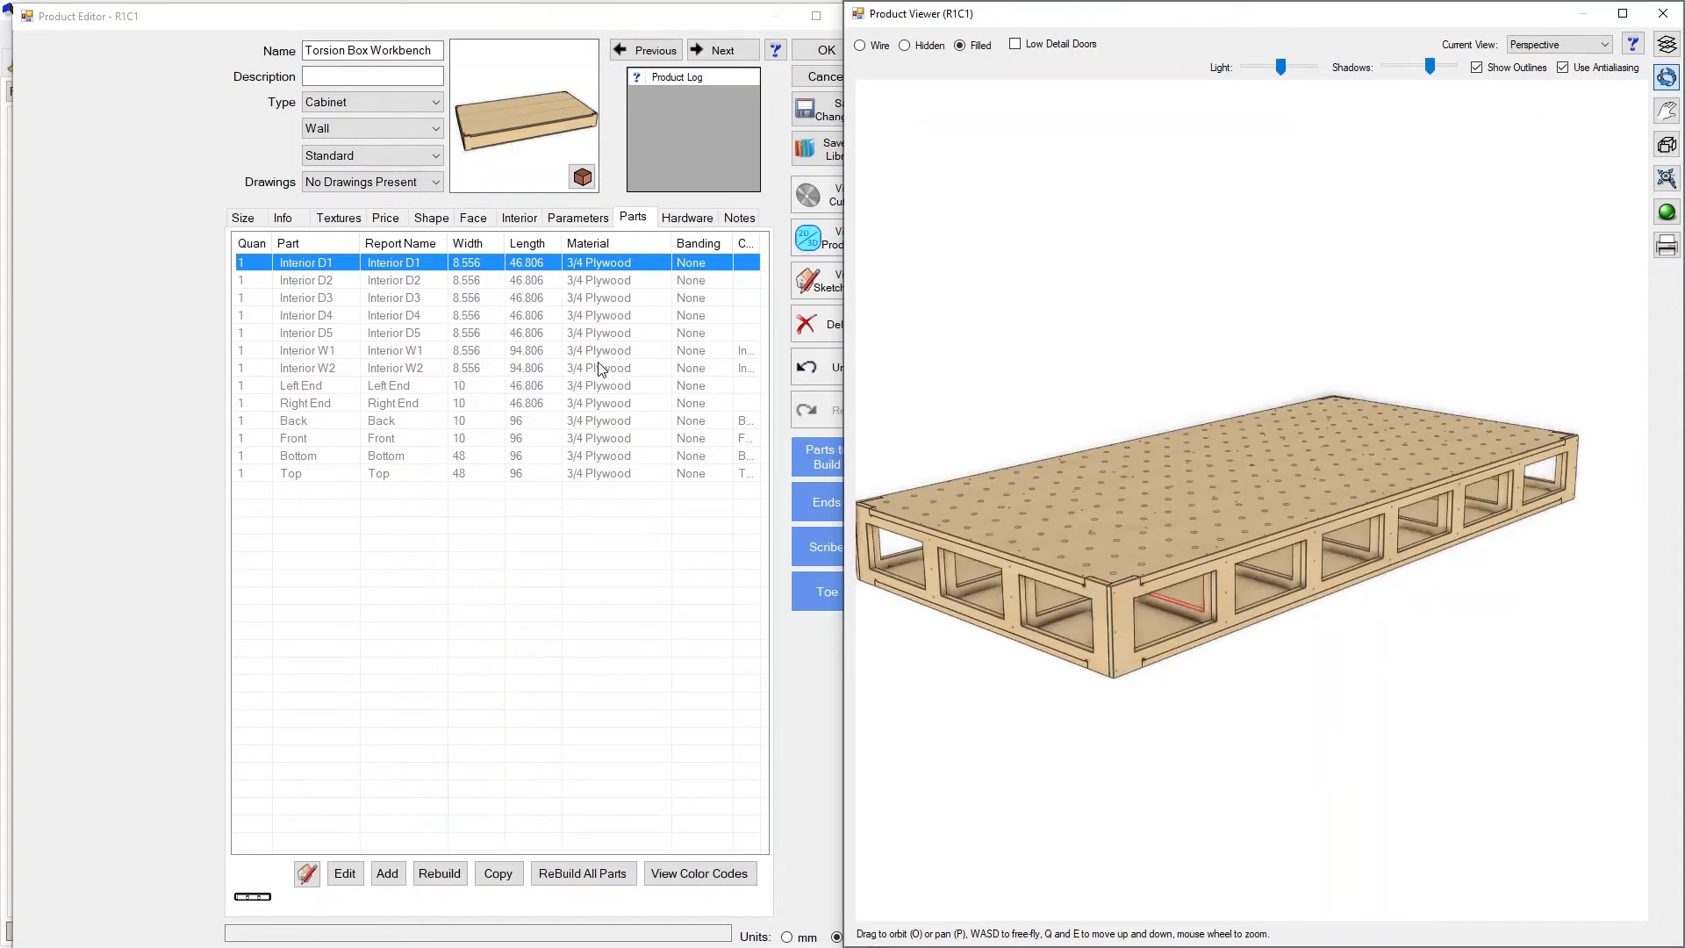
{"action": "scroll", "coordinate": [1066, 575], "scroll_direction": "up", "scroll_amount": 1}
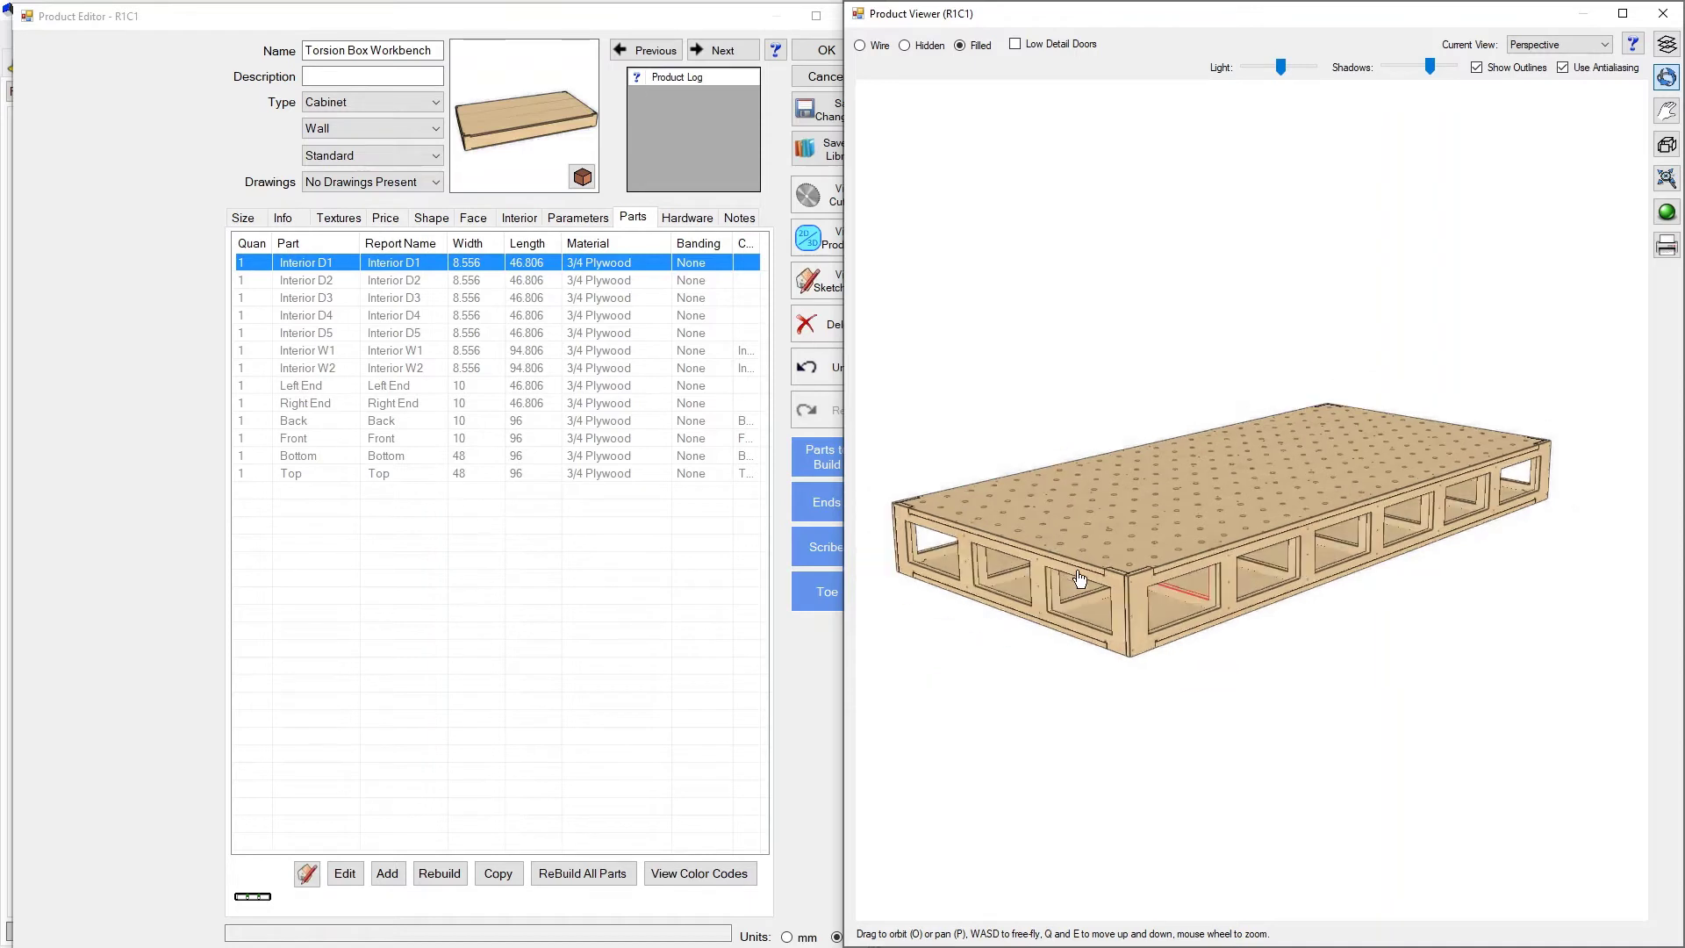
{"action": "scroll", "coordinate": [1009, 654], "scroll_direction": "up", "scroll_amount": 1}
{"action": "left_click_drag", "start_coordinate": [1005, 653], "coordinate": [1134, 660]}
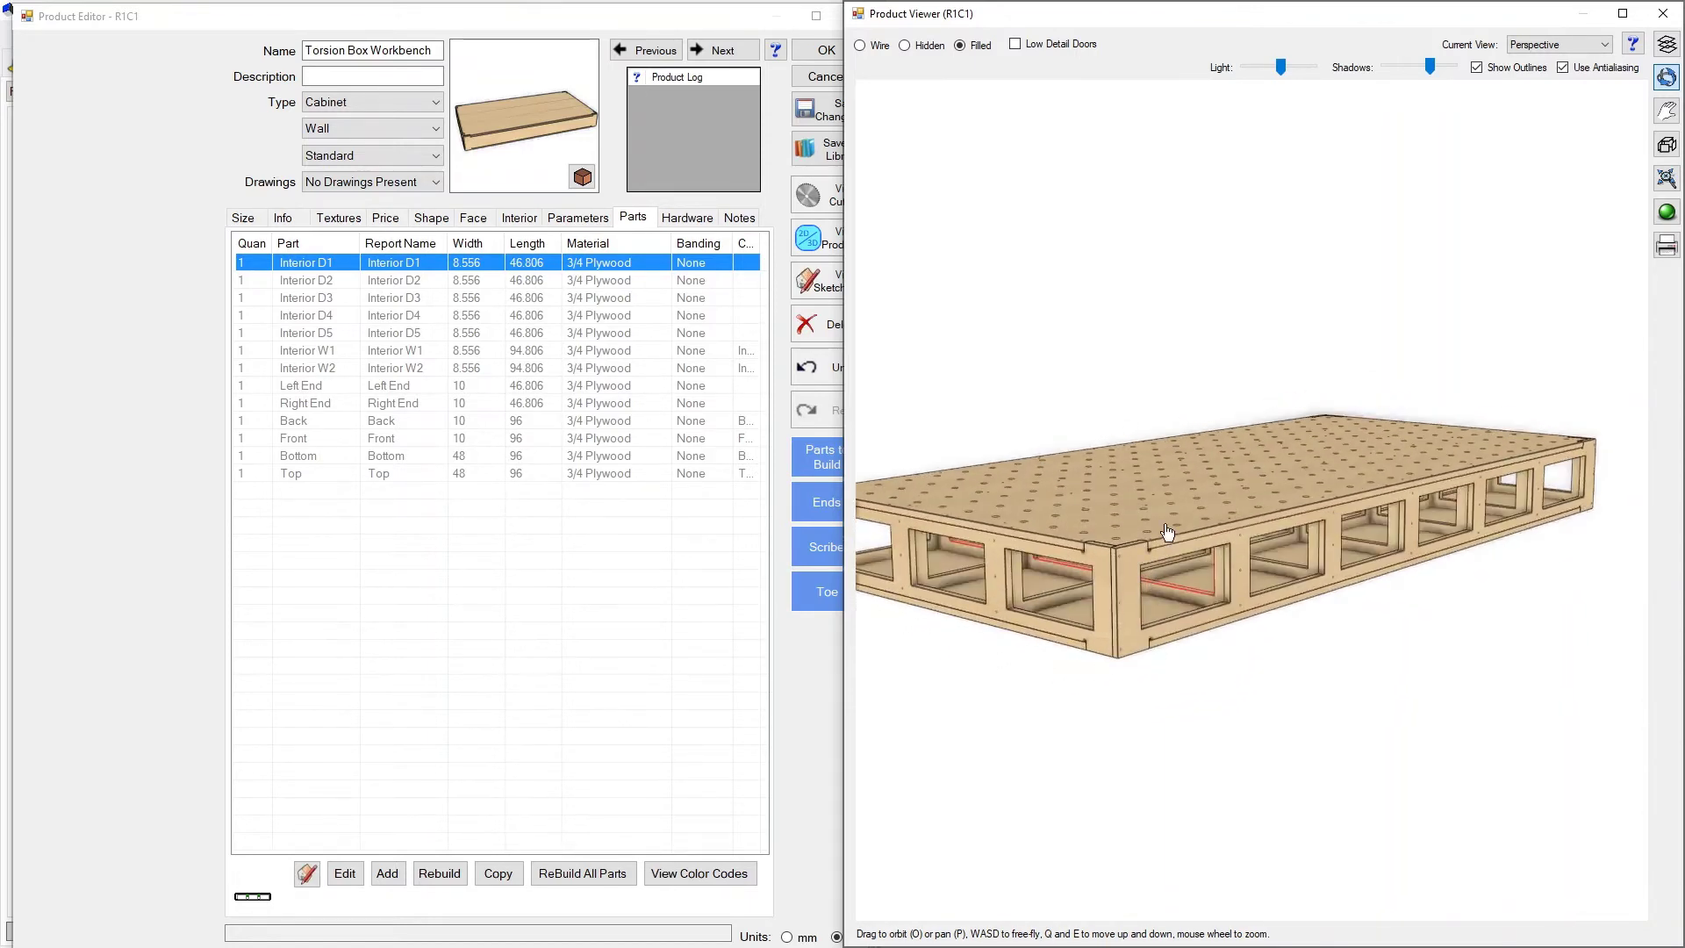
{"action": "left_click", "coordinate": [291, 475]}
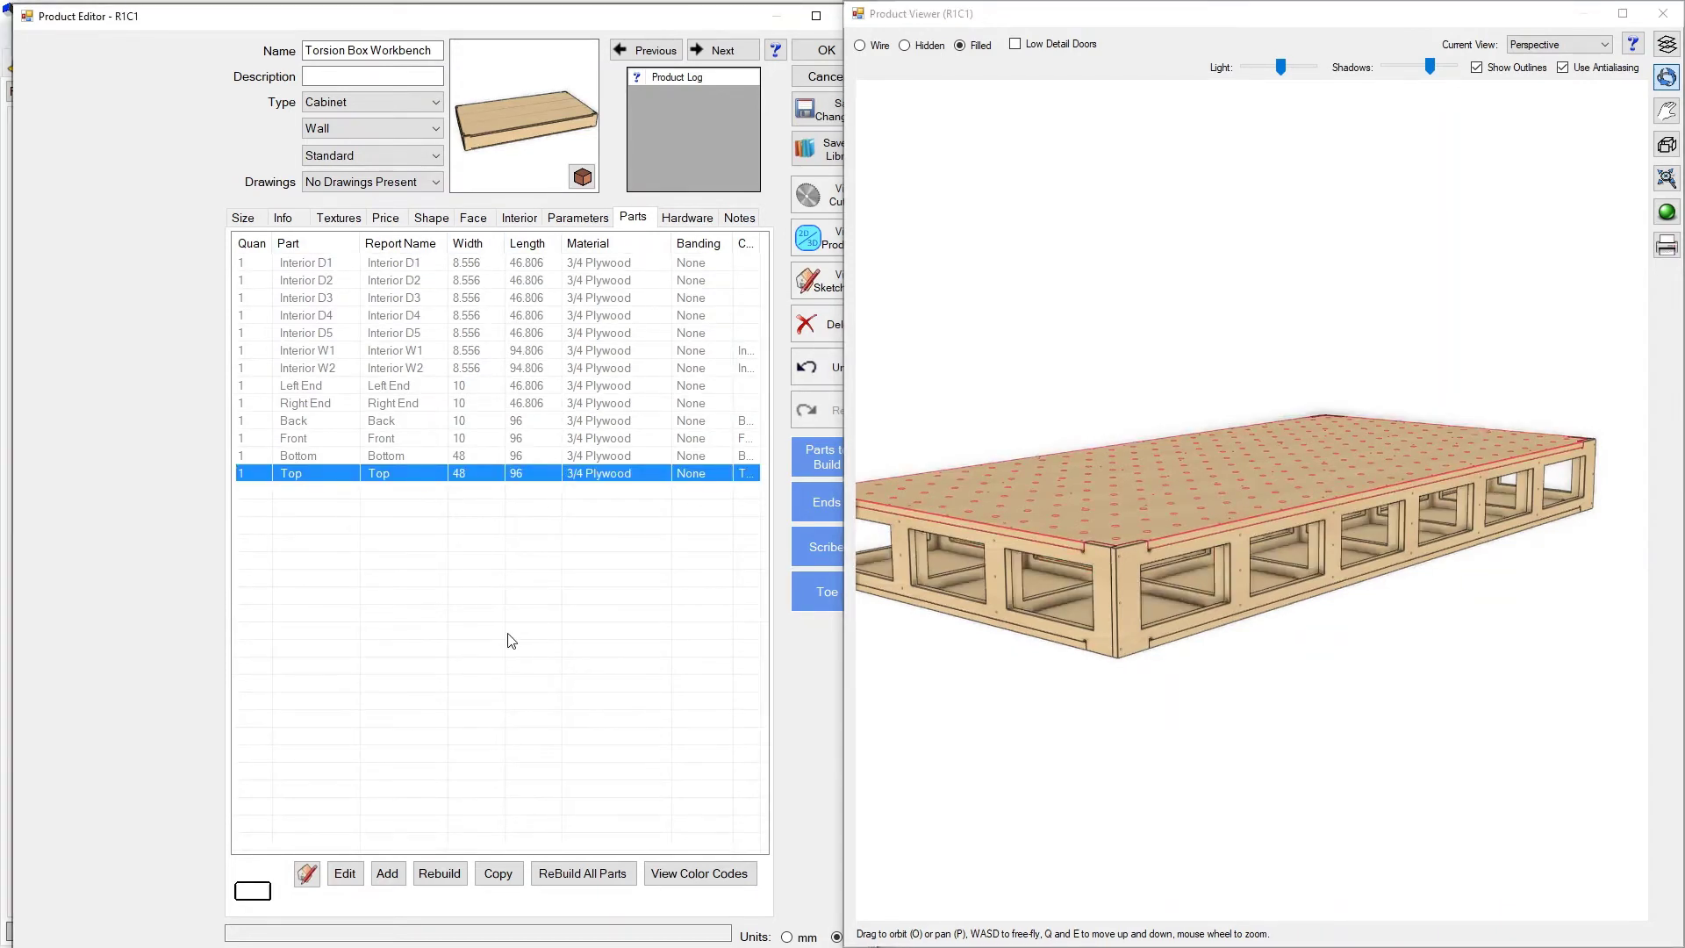
{"action": "left_click", "coordinate": [345, 873]}
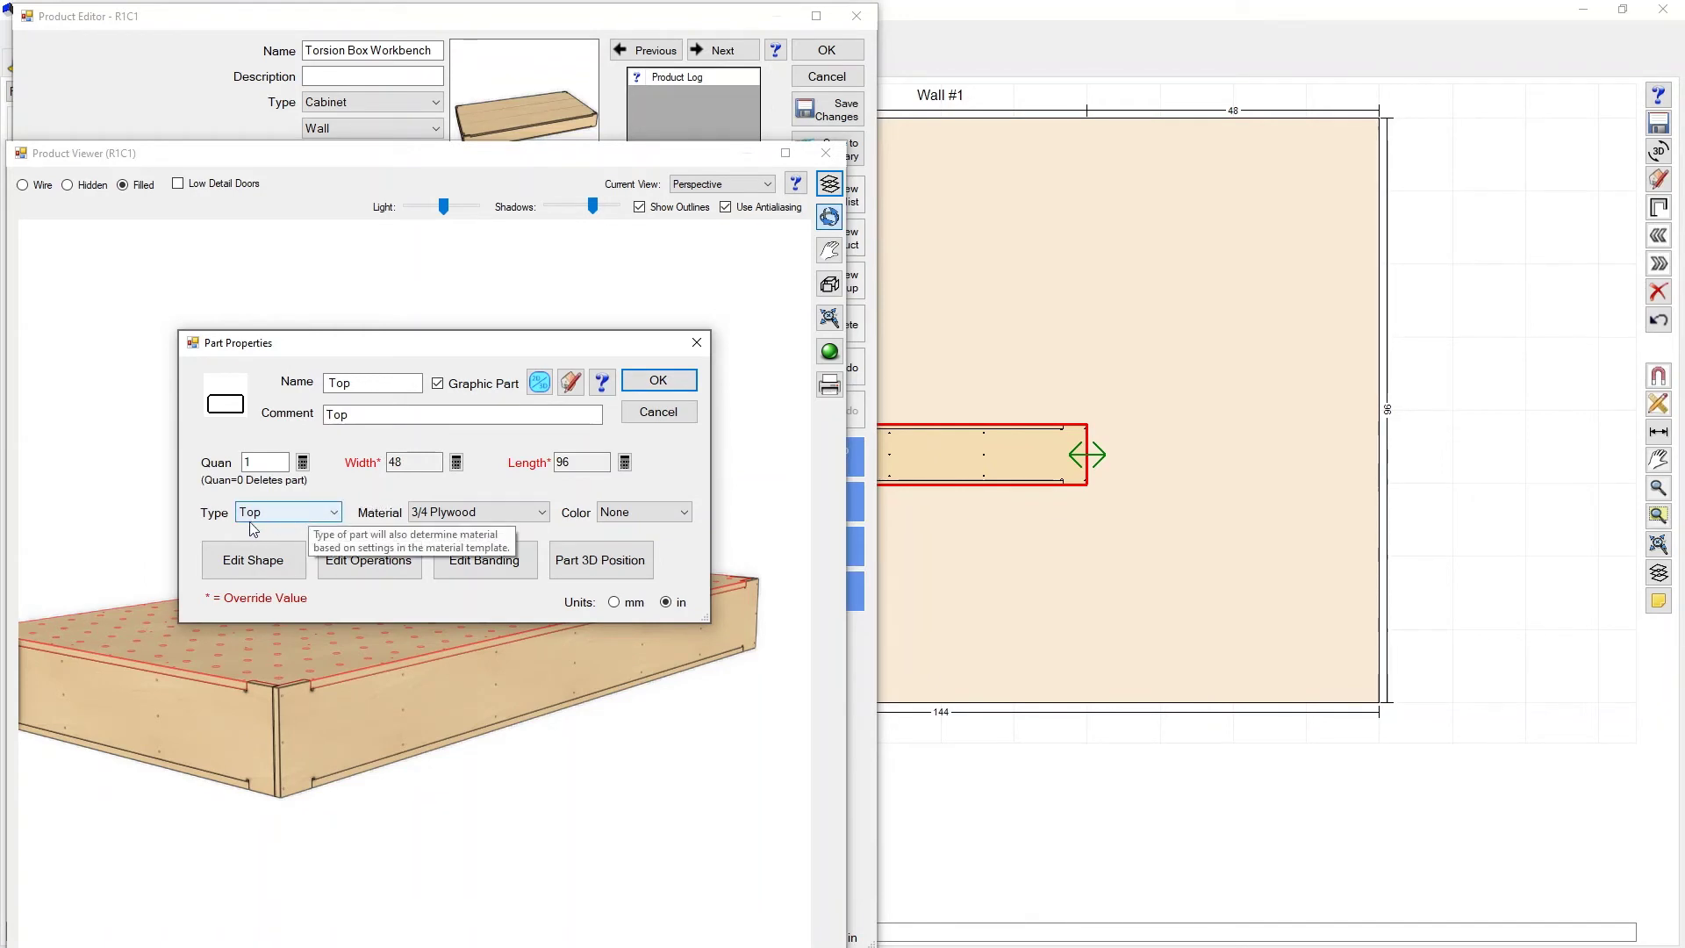
Close the Top part's properties and review the Bottom part's properties.
{"action": "left_click", "coordinate": [682, 388]}
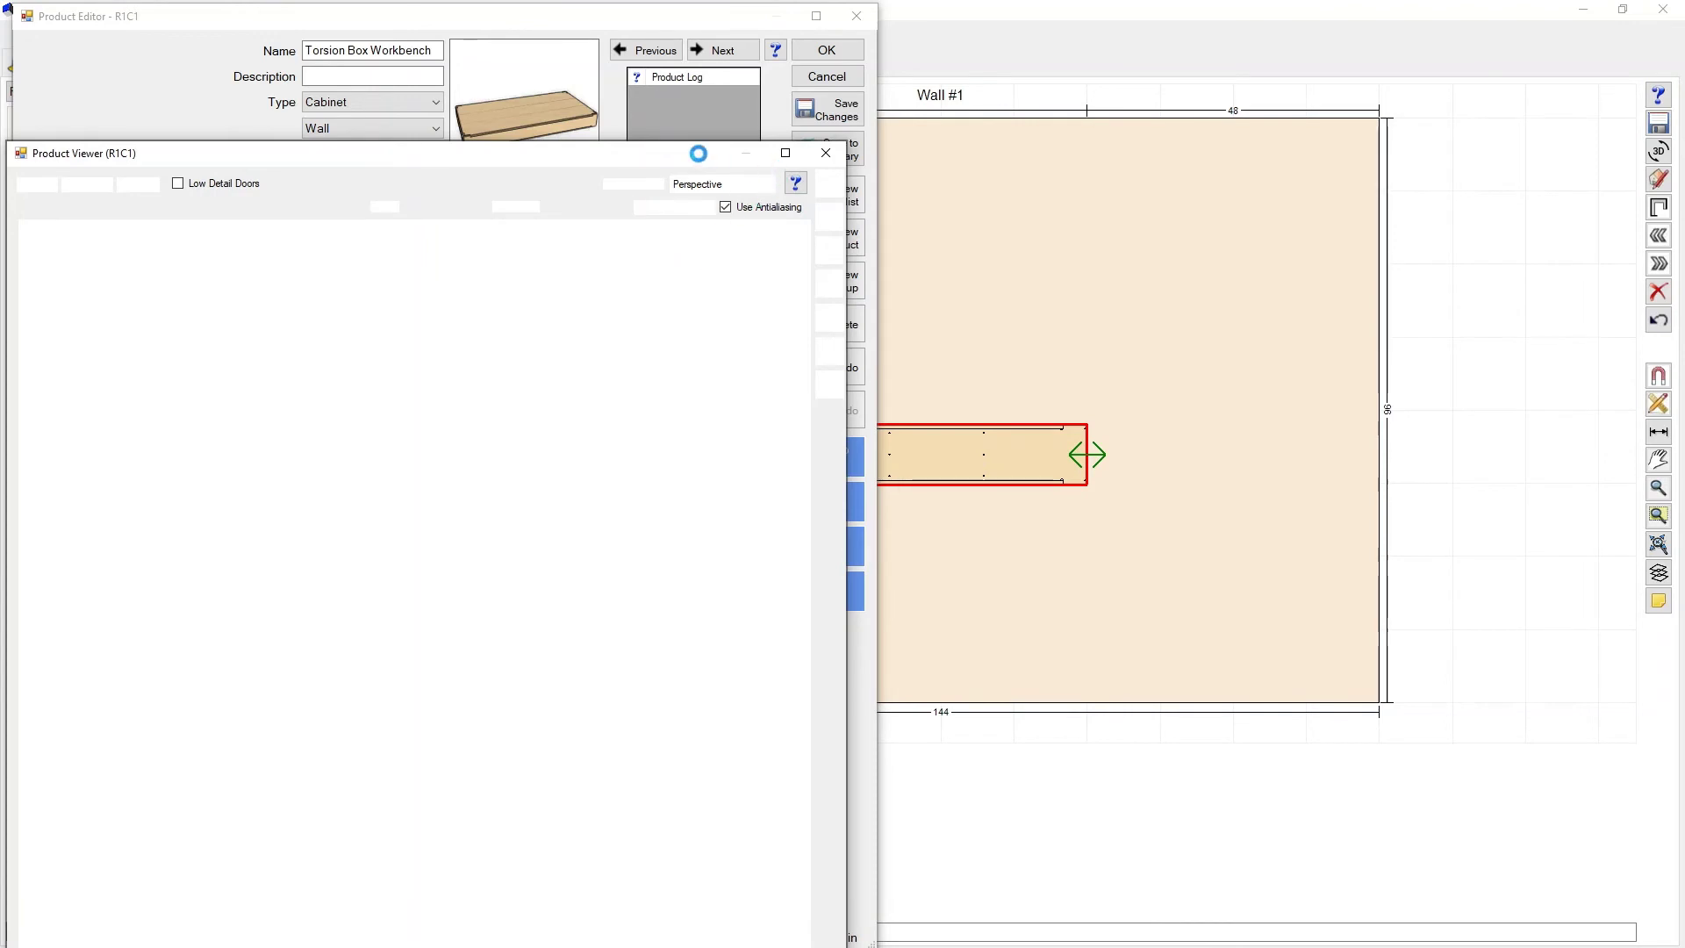
{"action": "left_click_drag", "start_coordinate": [696, 154], "coordinate": [1487, 13]}
{"action": "left_click", "coordinate": [268, 455]}
{"action": "left_click", "coordinate": [344, 876]}
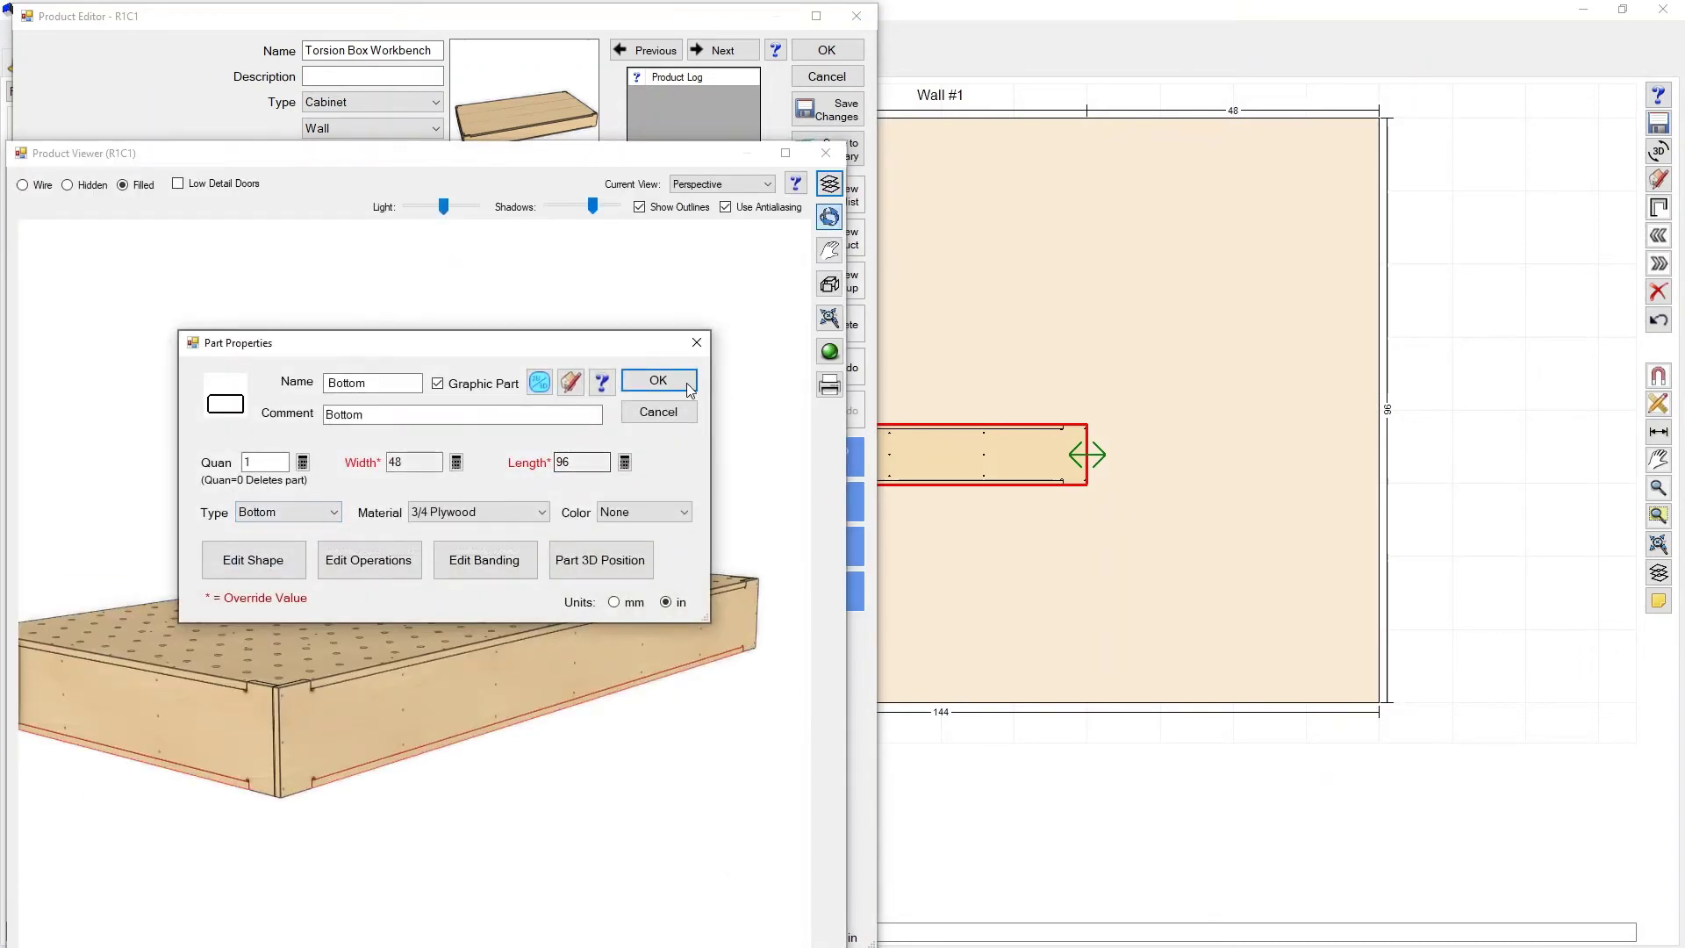
{"action": "left_click", "coordinate": [658, 380]}
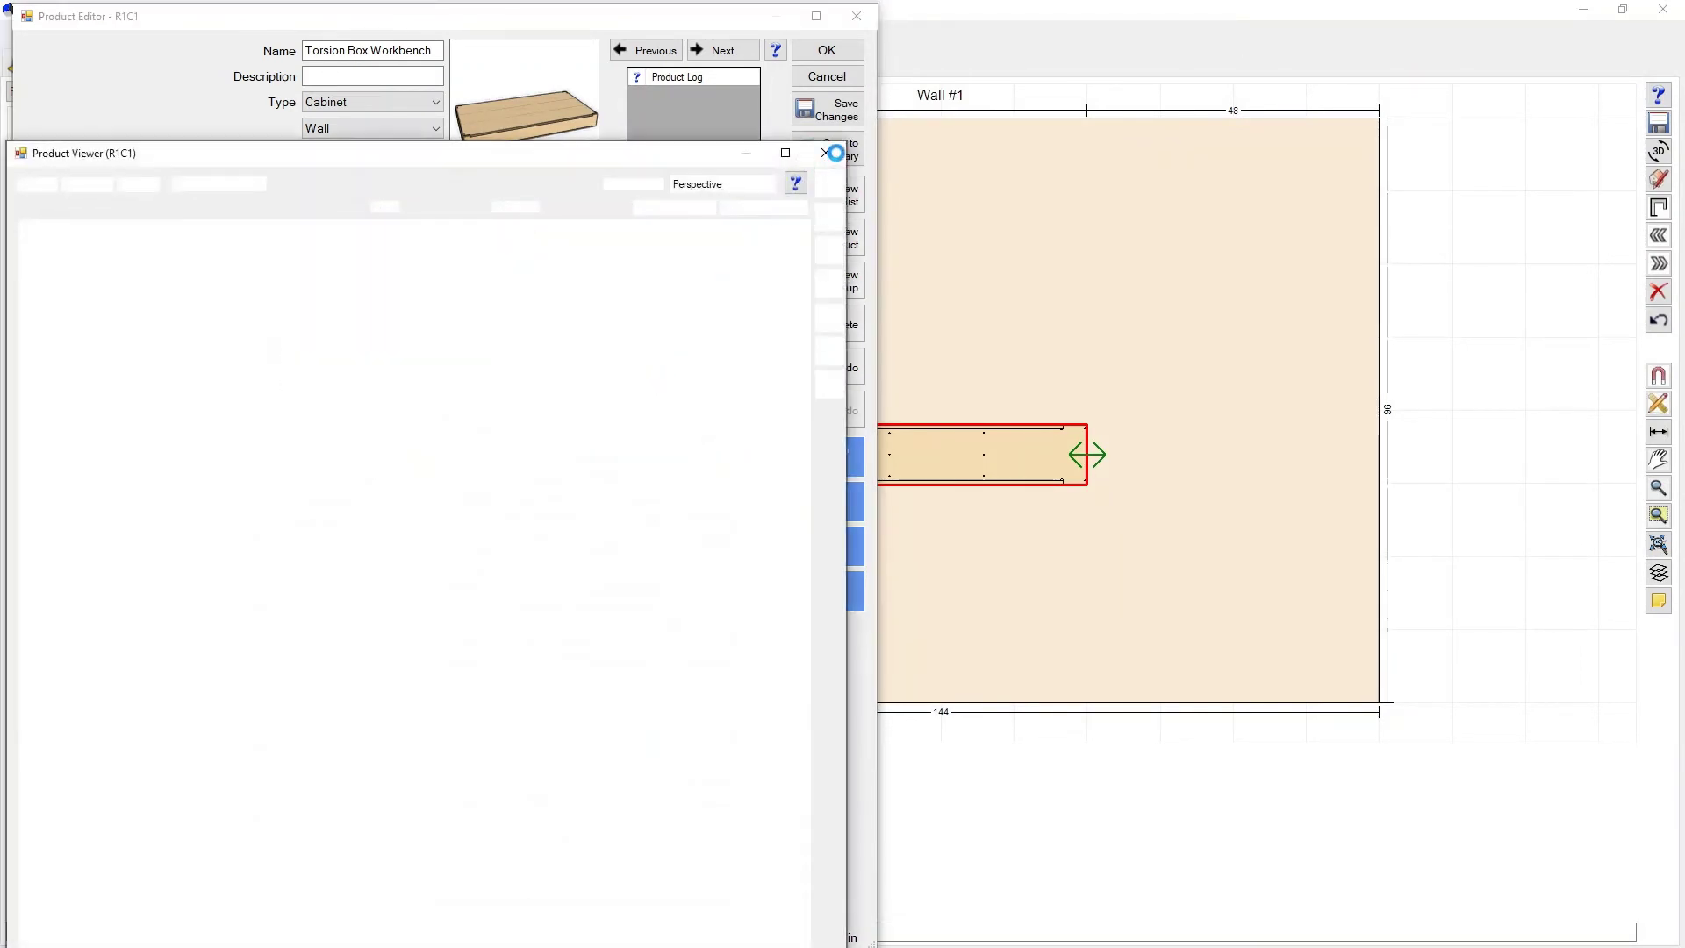
Close the 3D viewer, review the Right End part's properties, and OK the Product Editor.
{"action": "left_click", "coordinate": [831, 156]}
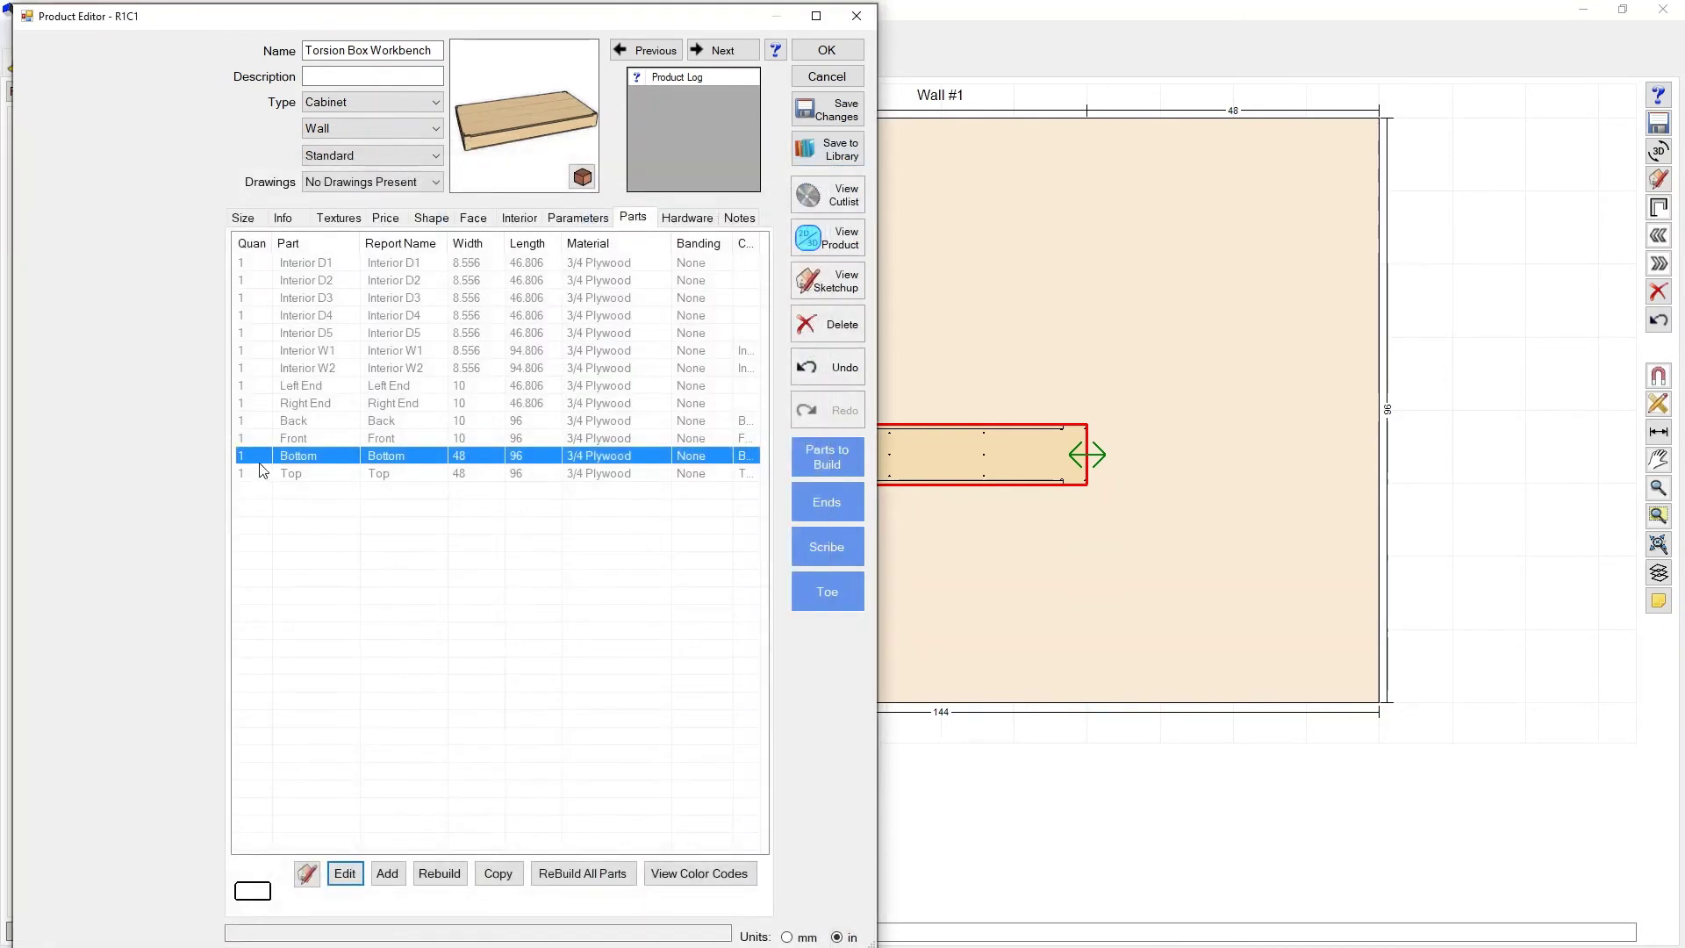
{"action": "left_click", "coordinate": [305, 401]}
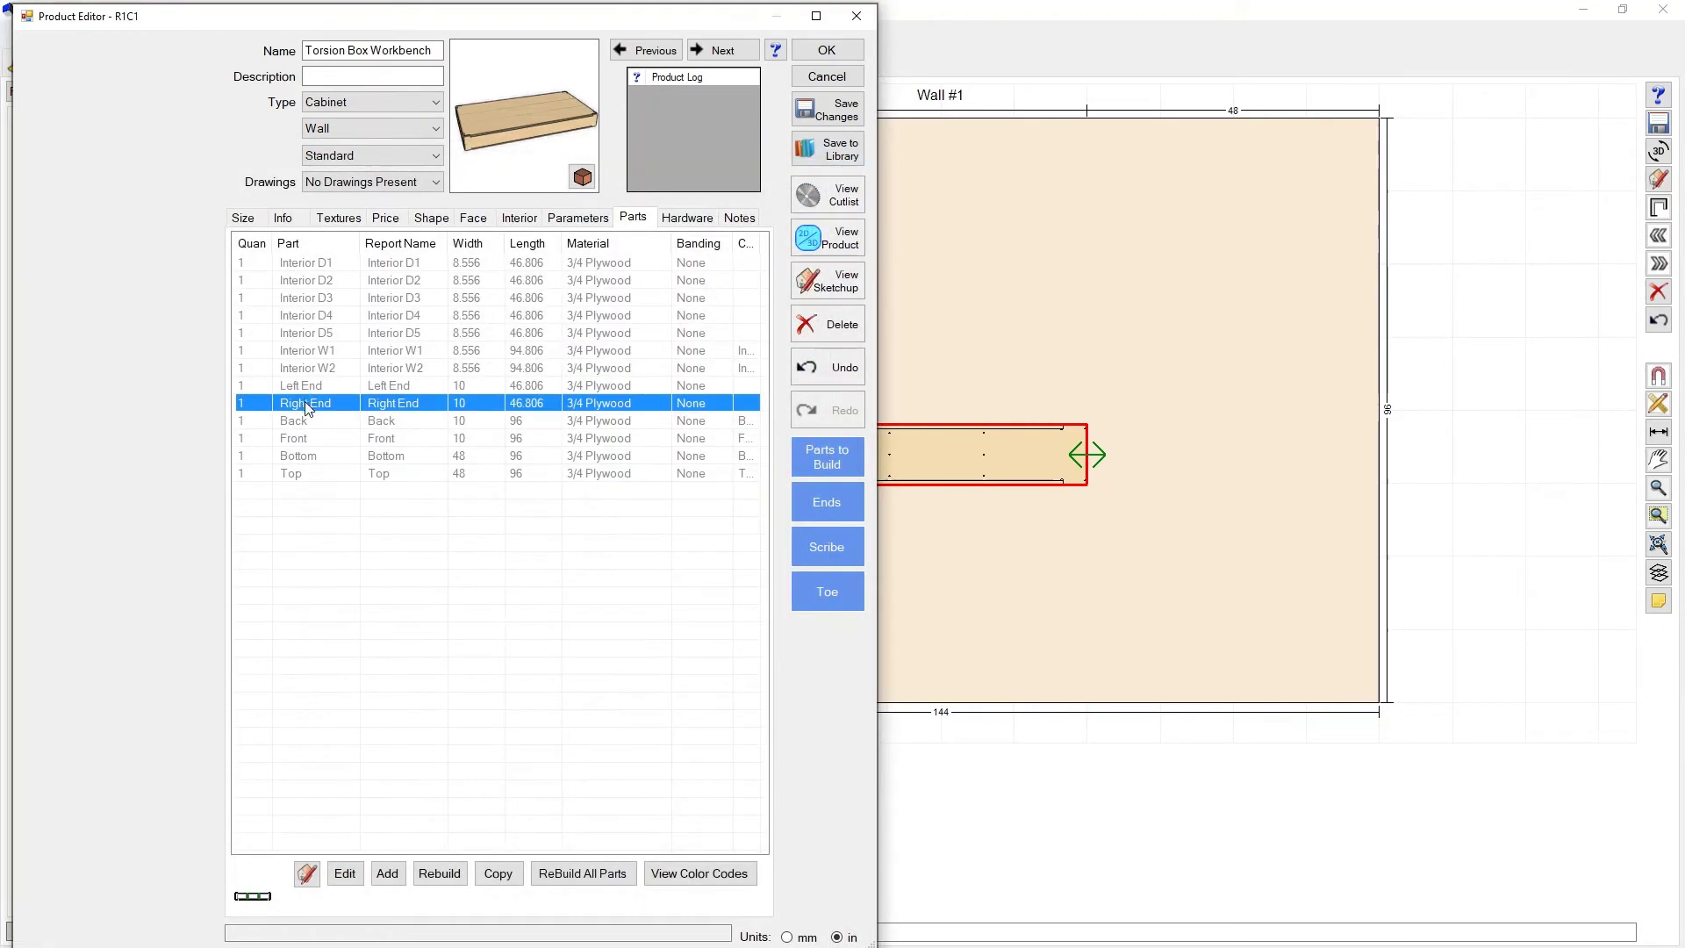
{"action": "left_click", "coordinate": [348, 875]}
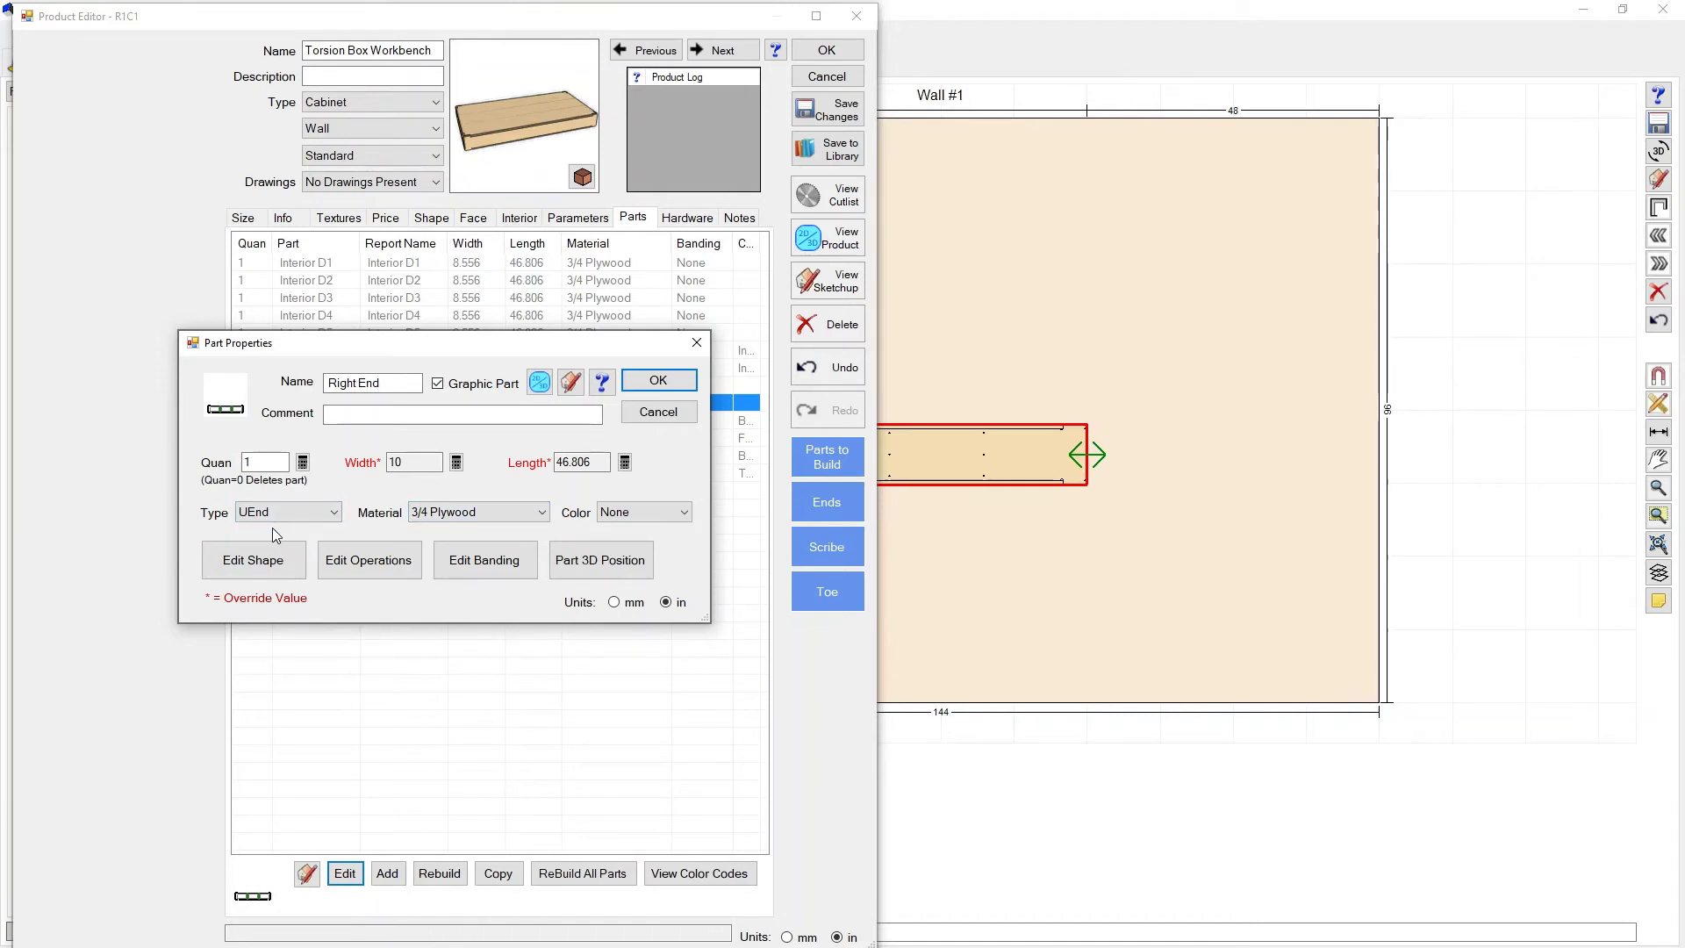
{"action": "left_click", "coordinate": [659, 380]}
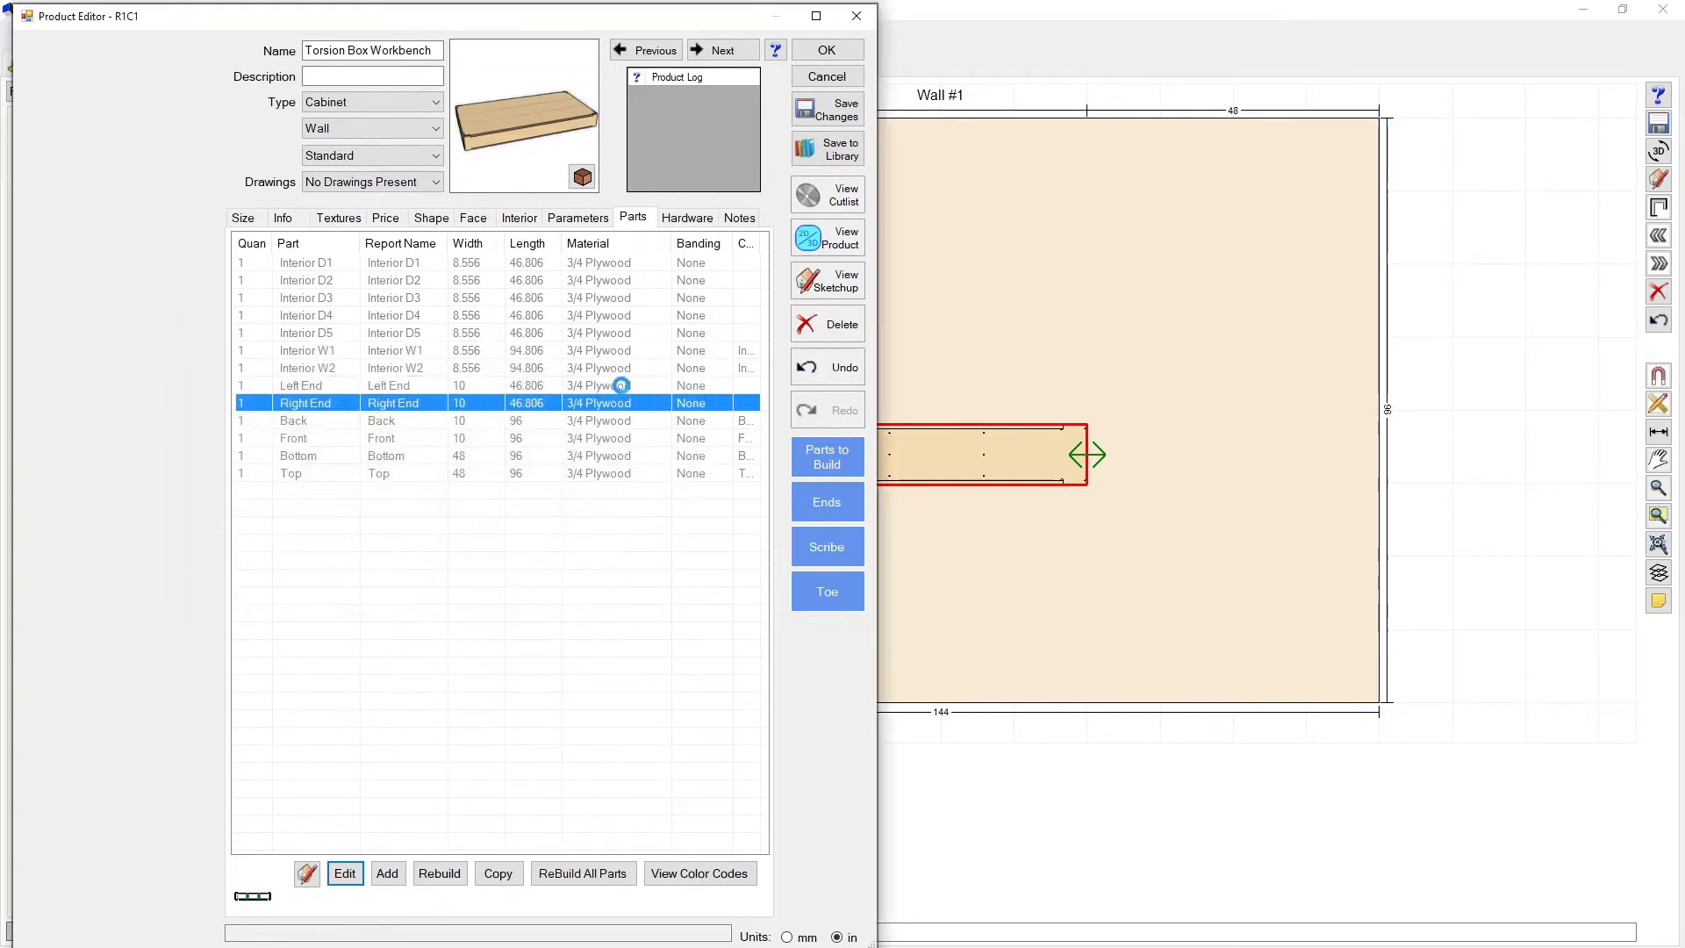
{"action": "left_click", "coordinate": [827, 51]}
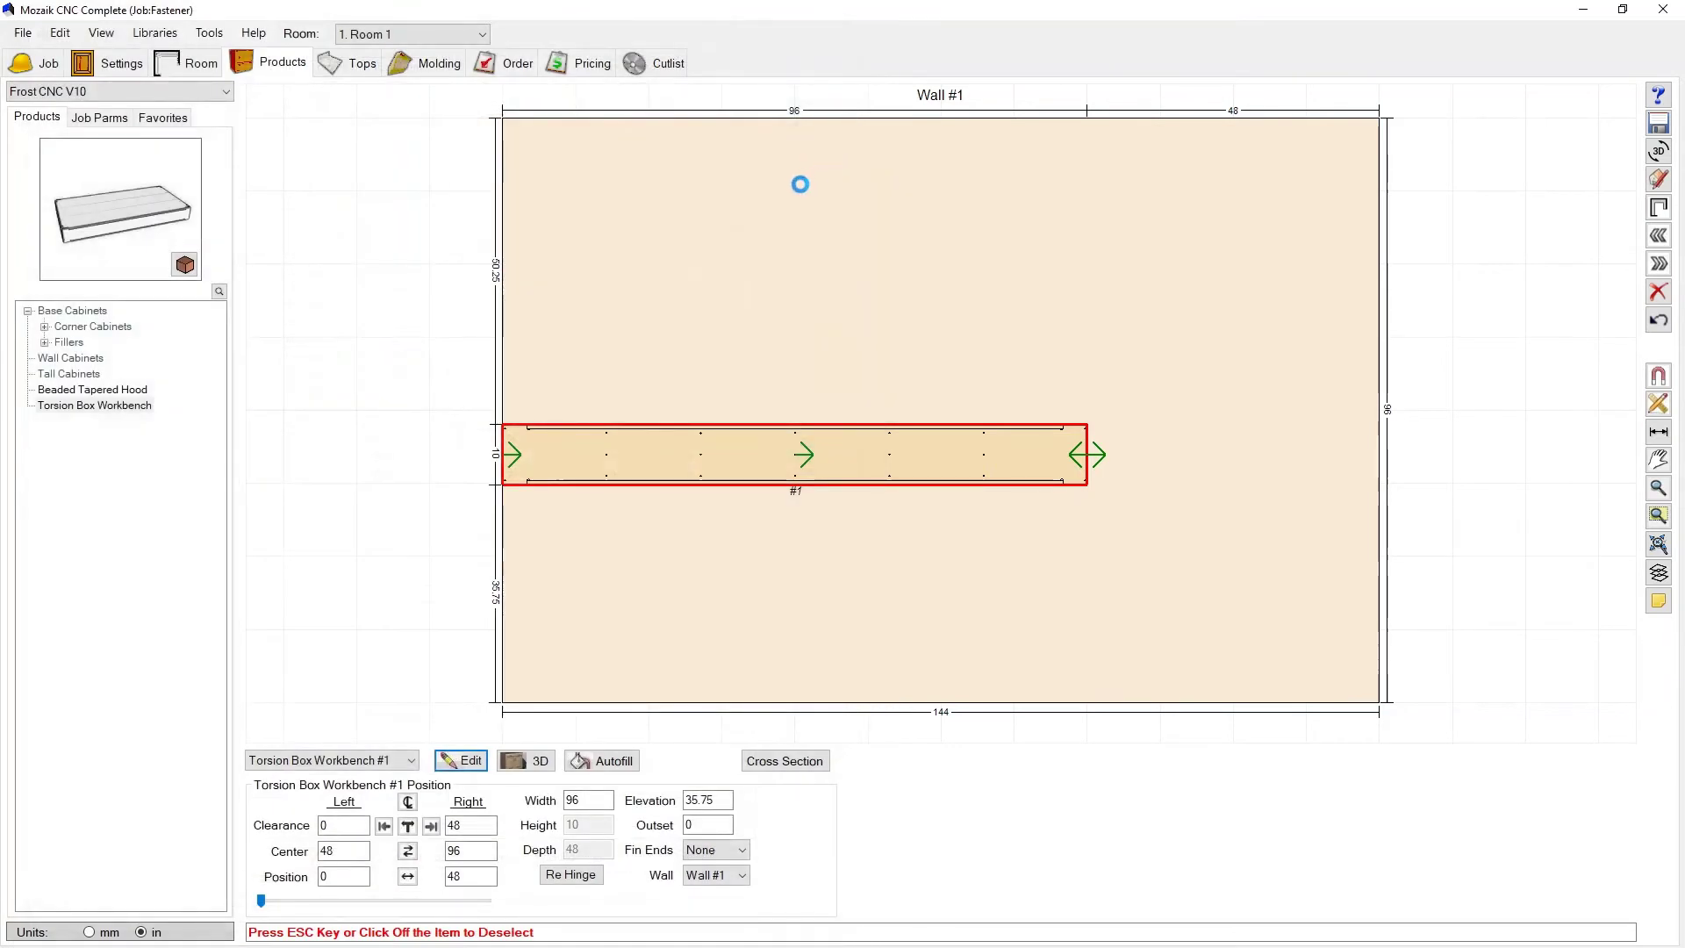
Create a new Cabinet Parts material template named TBWorkbench in the Material Templates library.
{"action": "left_click", "coordinate": [163, 39]}
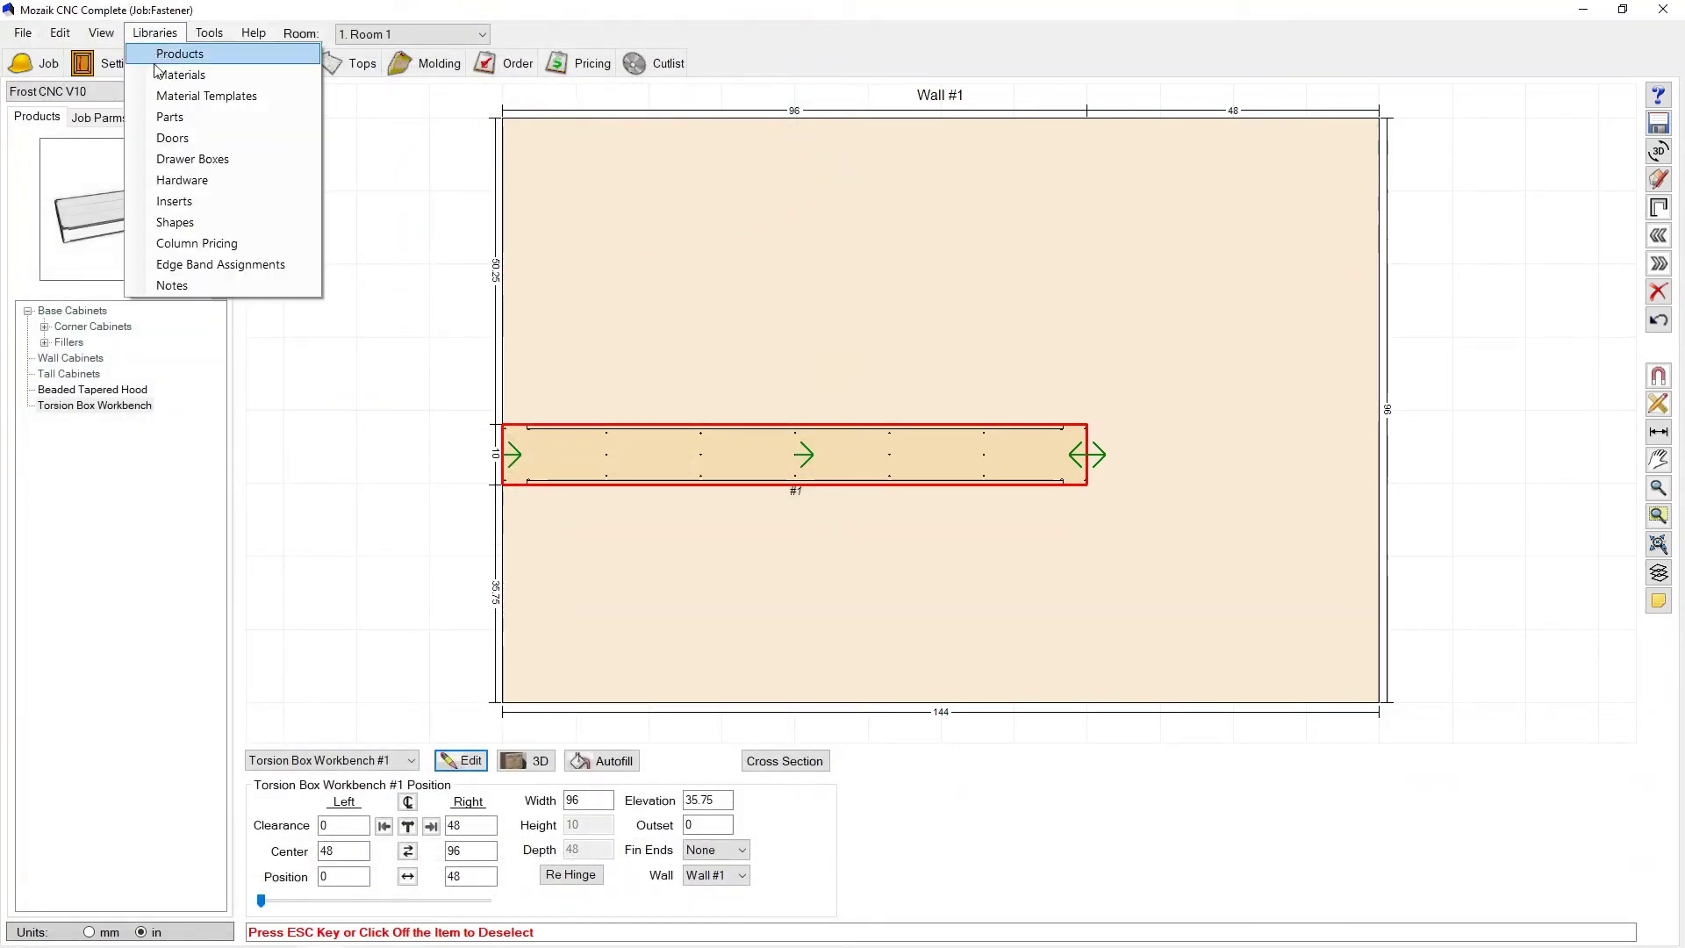
{"action": "left_click", "coordinate": [198, 101]}
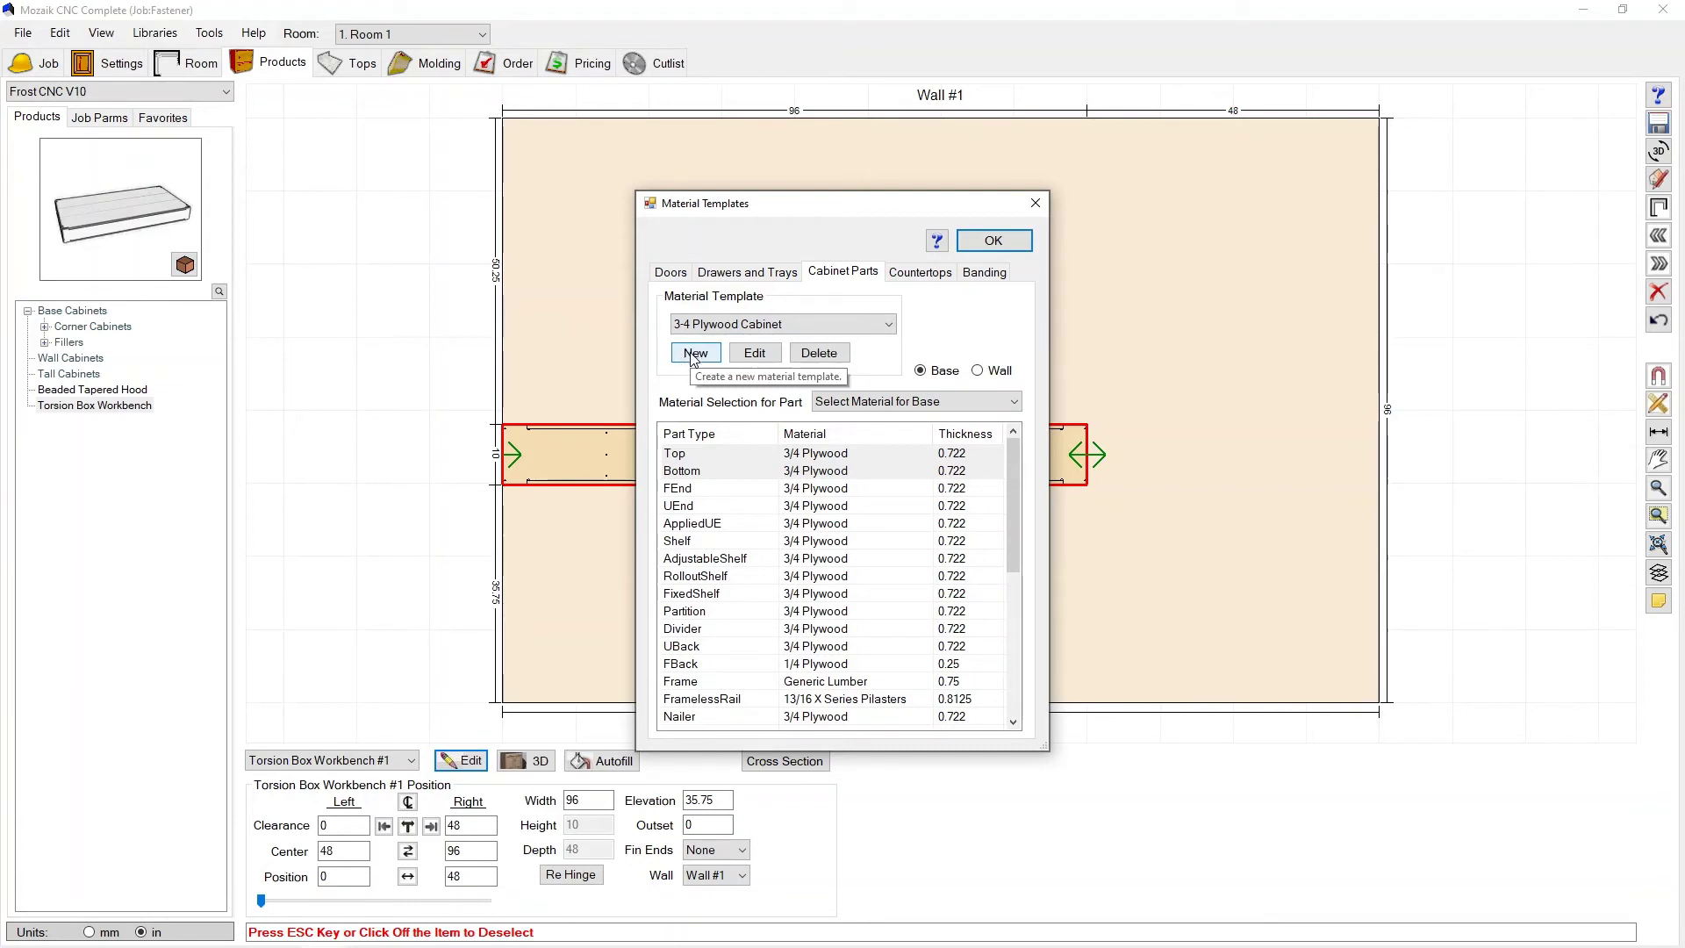
{"action": "left_click", "coordinate": [693, 355]}
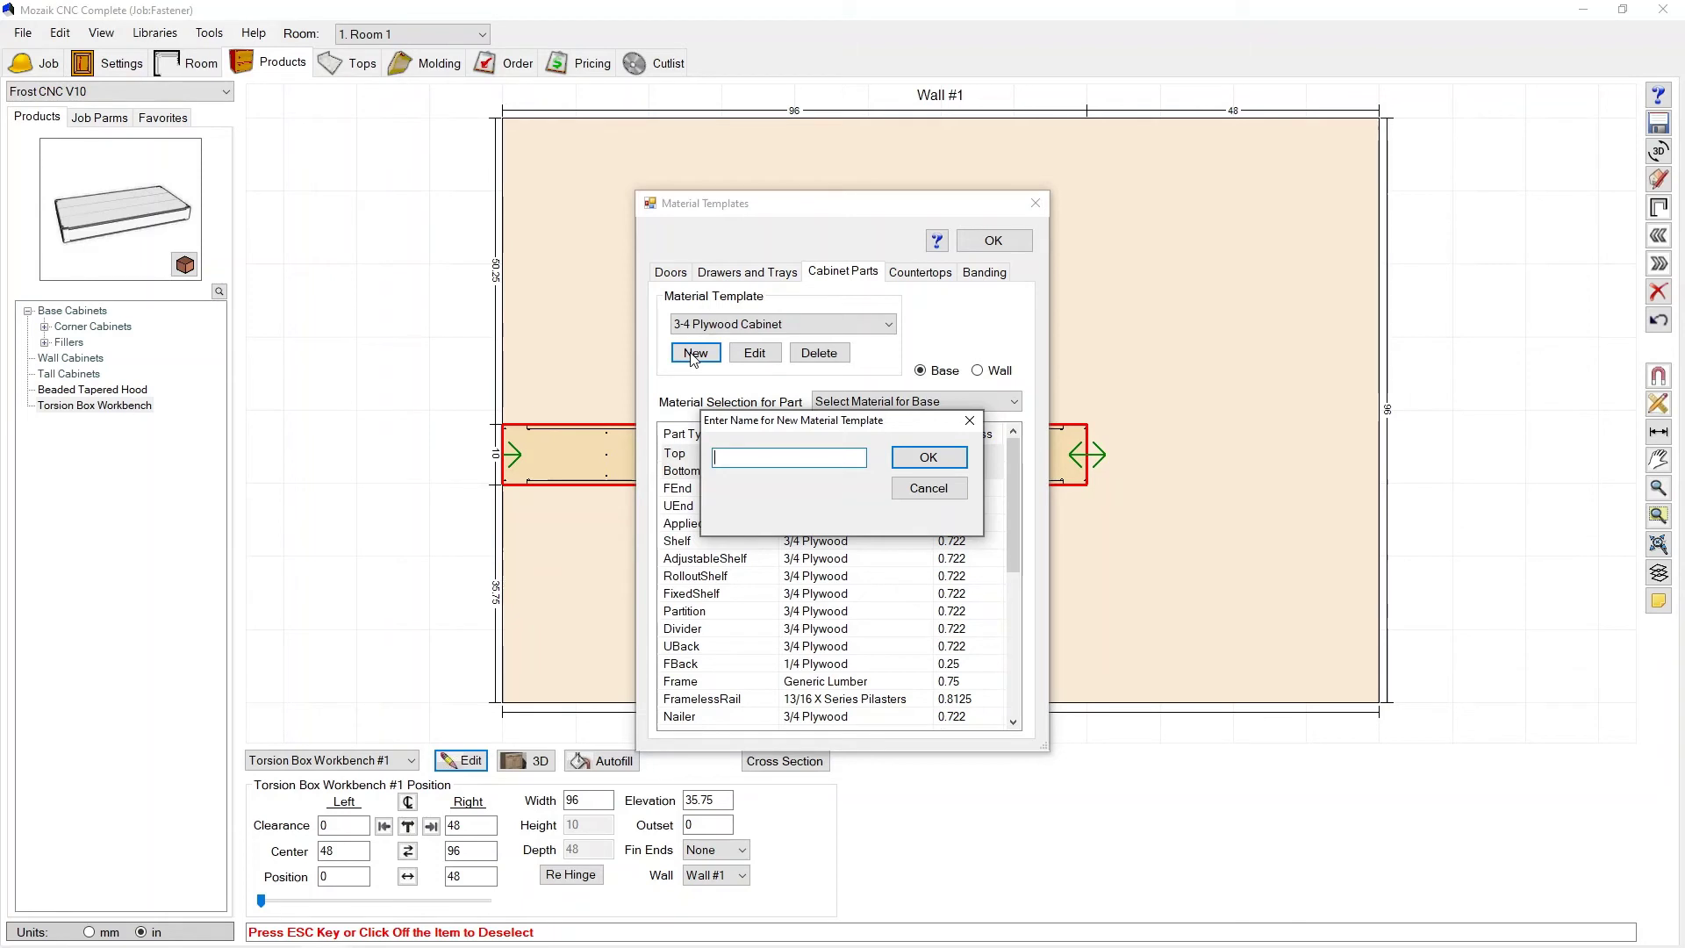
{"action": "type", "text": "TBWorkbench"}
{"action": "left_click", "coordinate": [930, 460]}
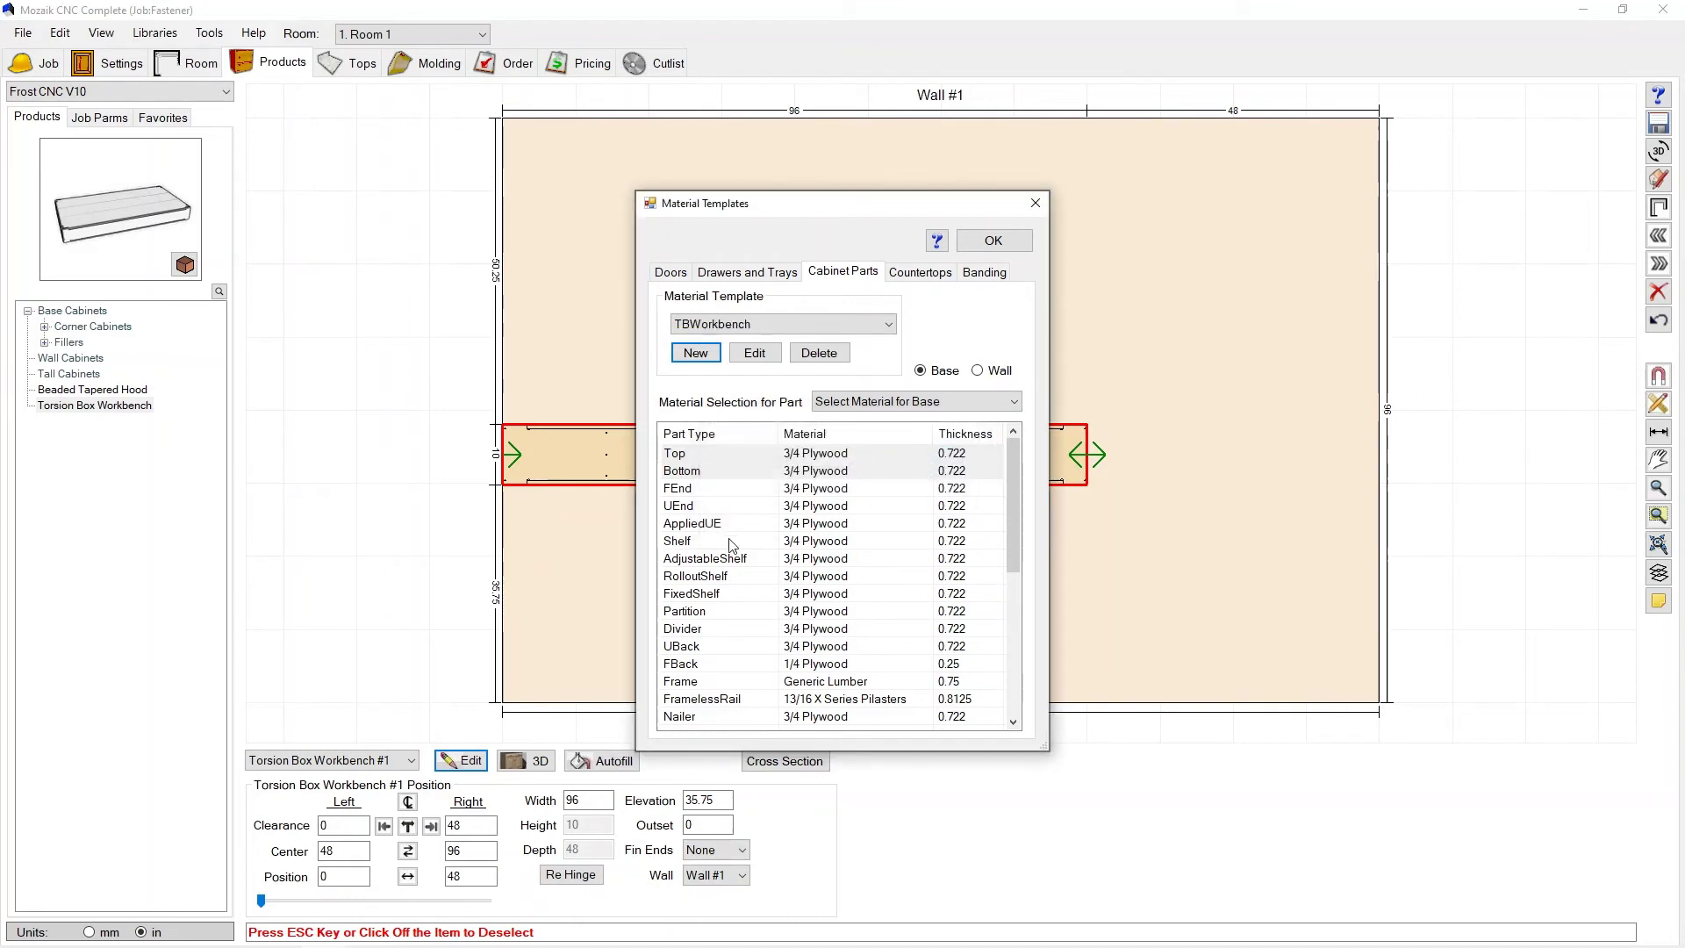
Set the TBWorkbench Bottom part to 1/2 Plywood, leaving Top and UEnd at 3/4 Plywood.
{"action": "left_click", "coordinate": [683, 471]}
{"action": "left_click", "coordinate": [690, 453]}
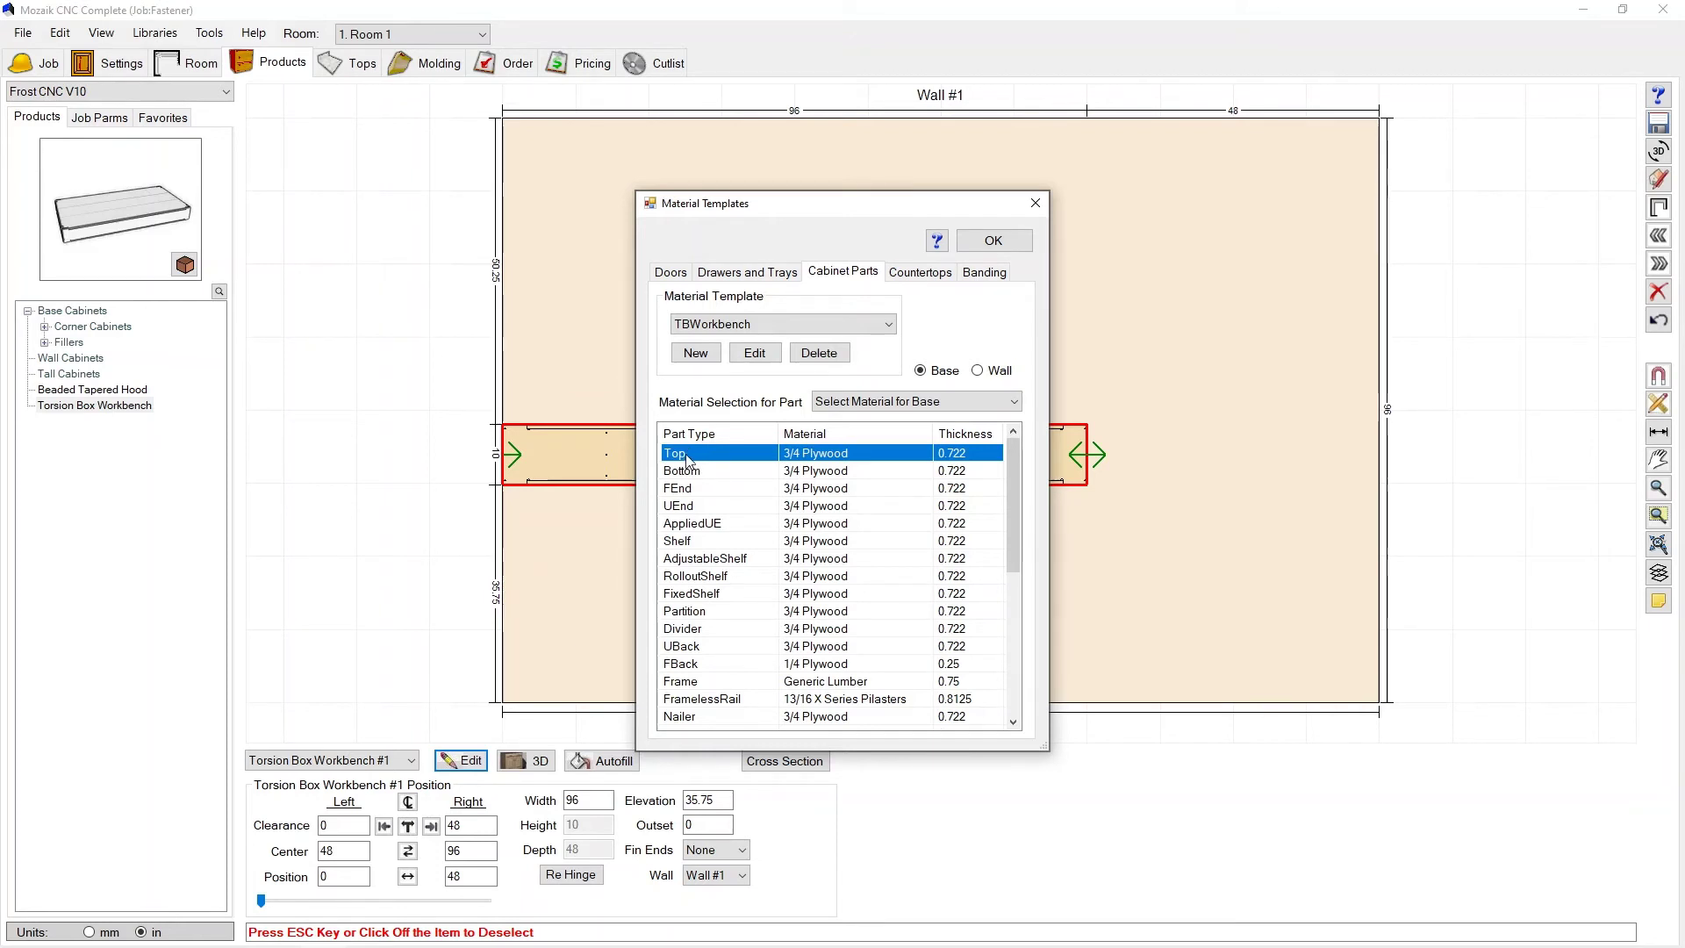
{"action": "left_click", "coordinate": [702, 471]}
{"action": "left_click", "coordinate": [688, 509]}
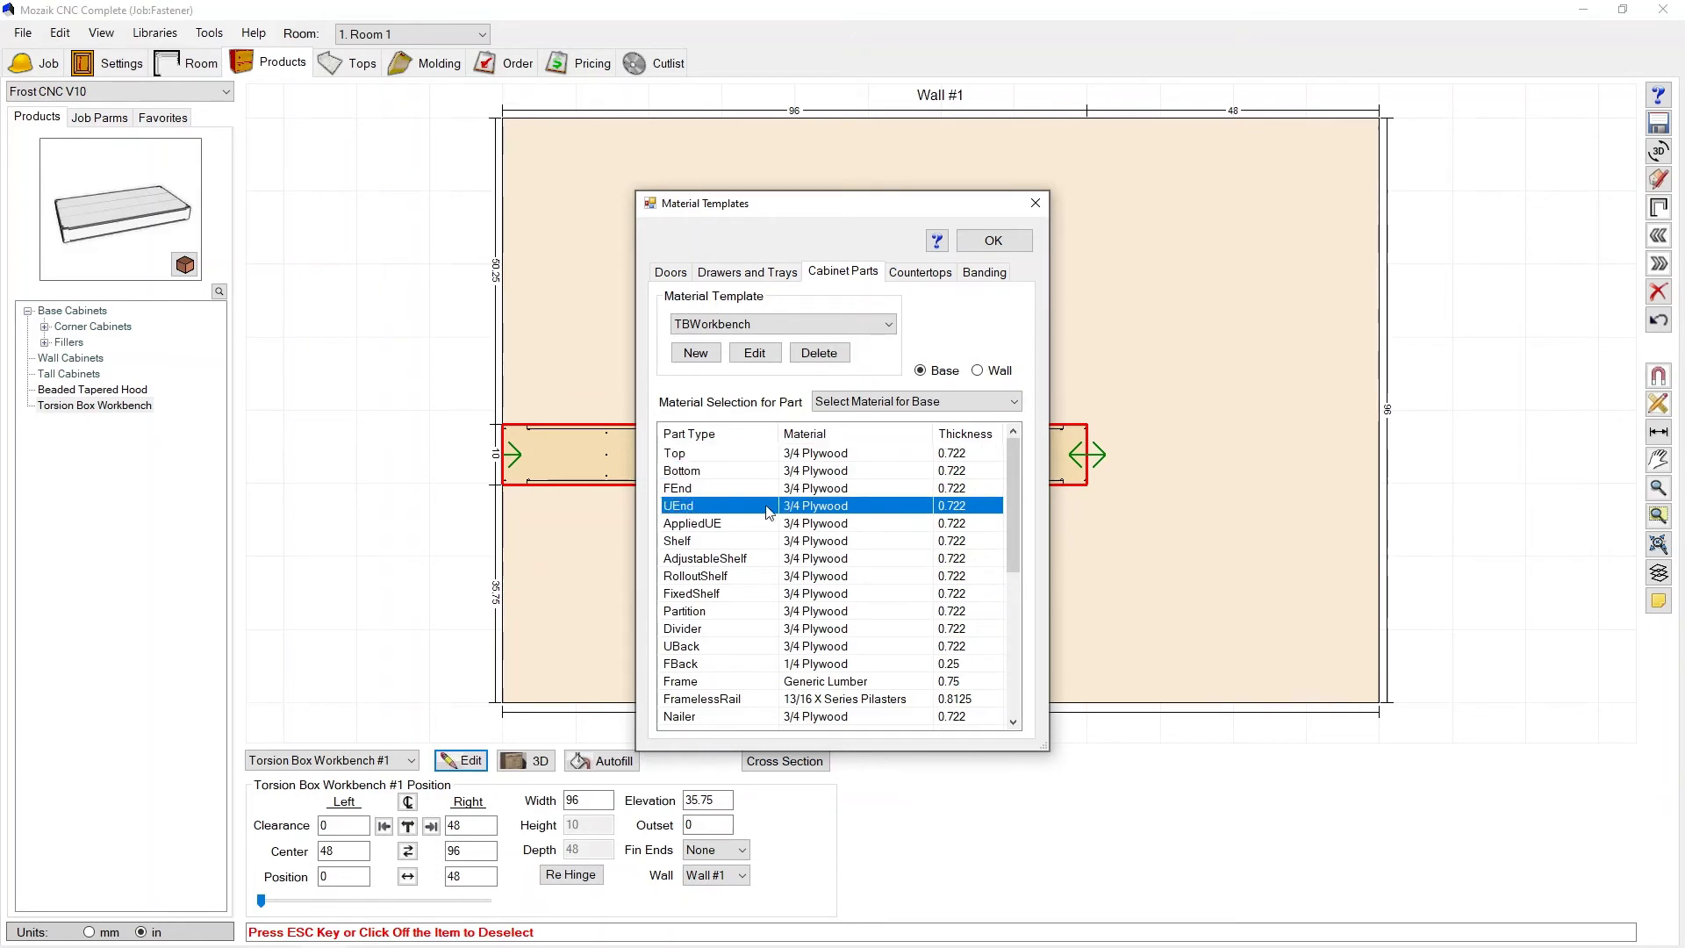
{"action": "left_click", "coordinate": [732, 455]}
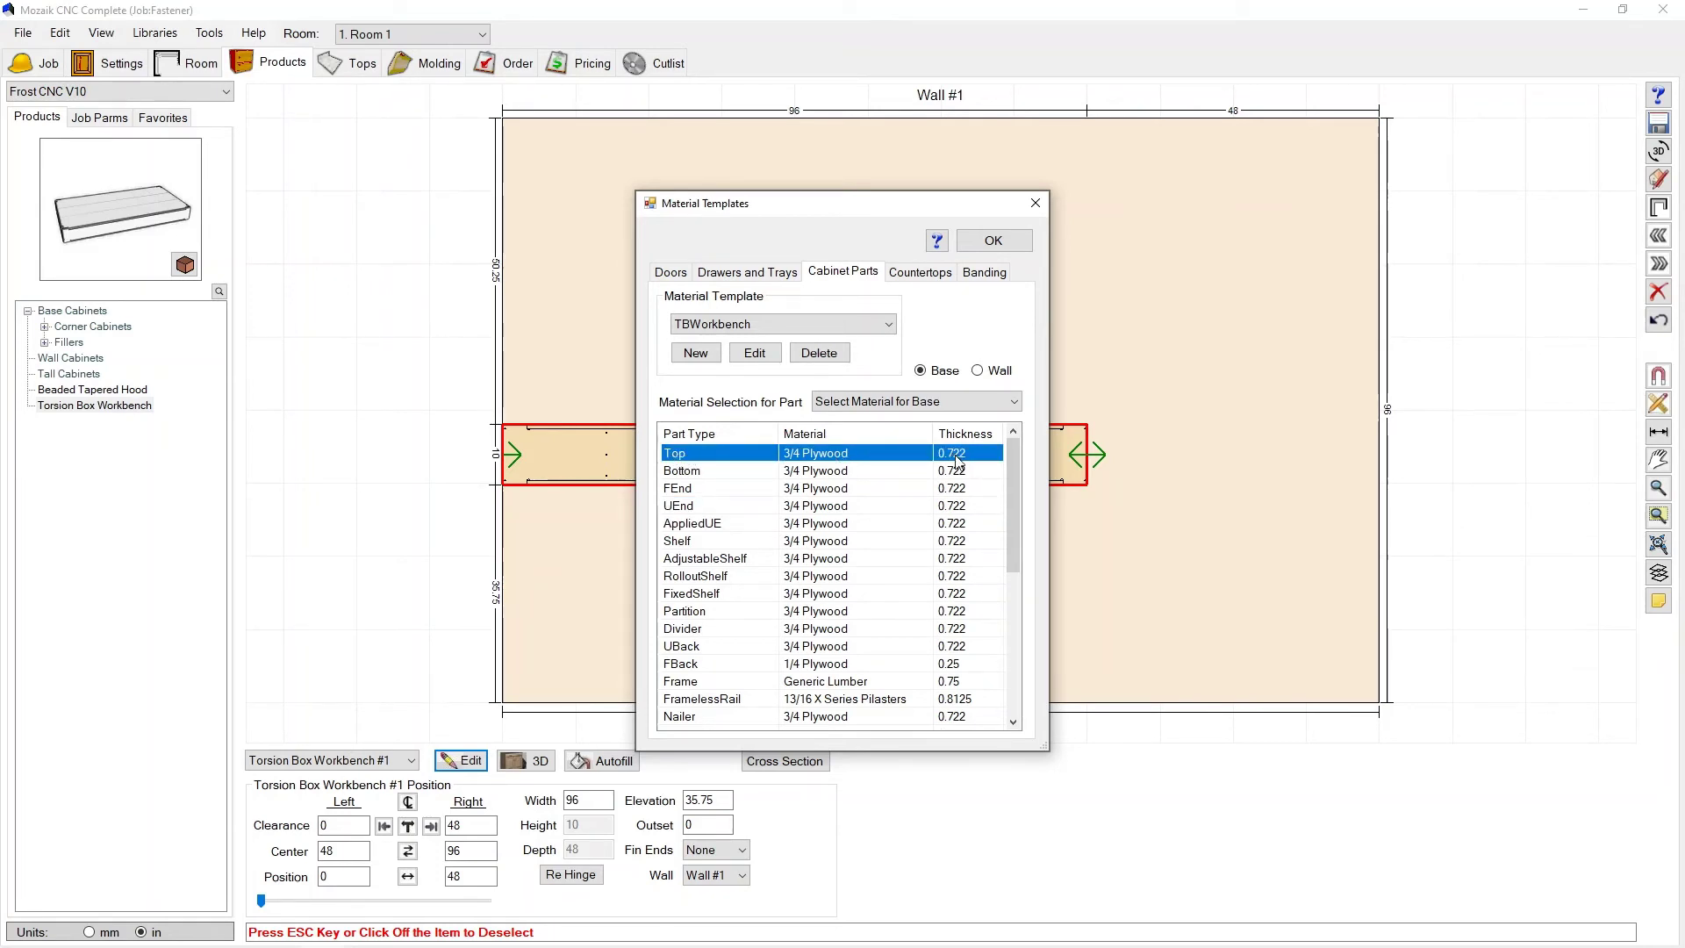
{"action": "left_click", "coordinate": [700, 507]}
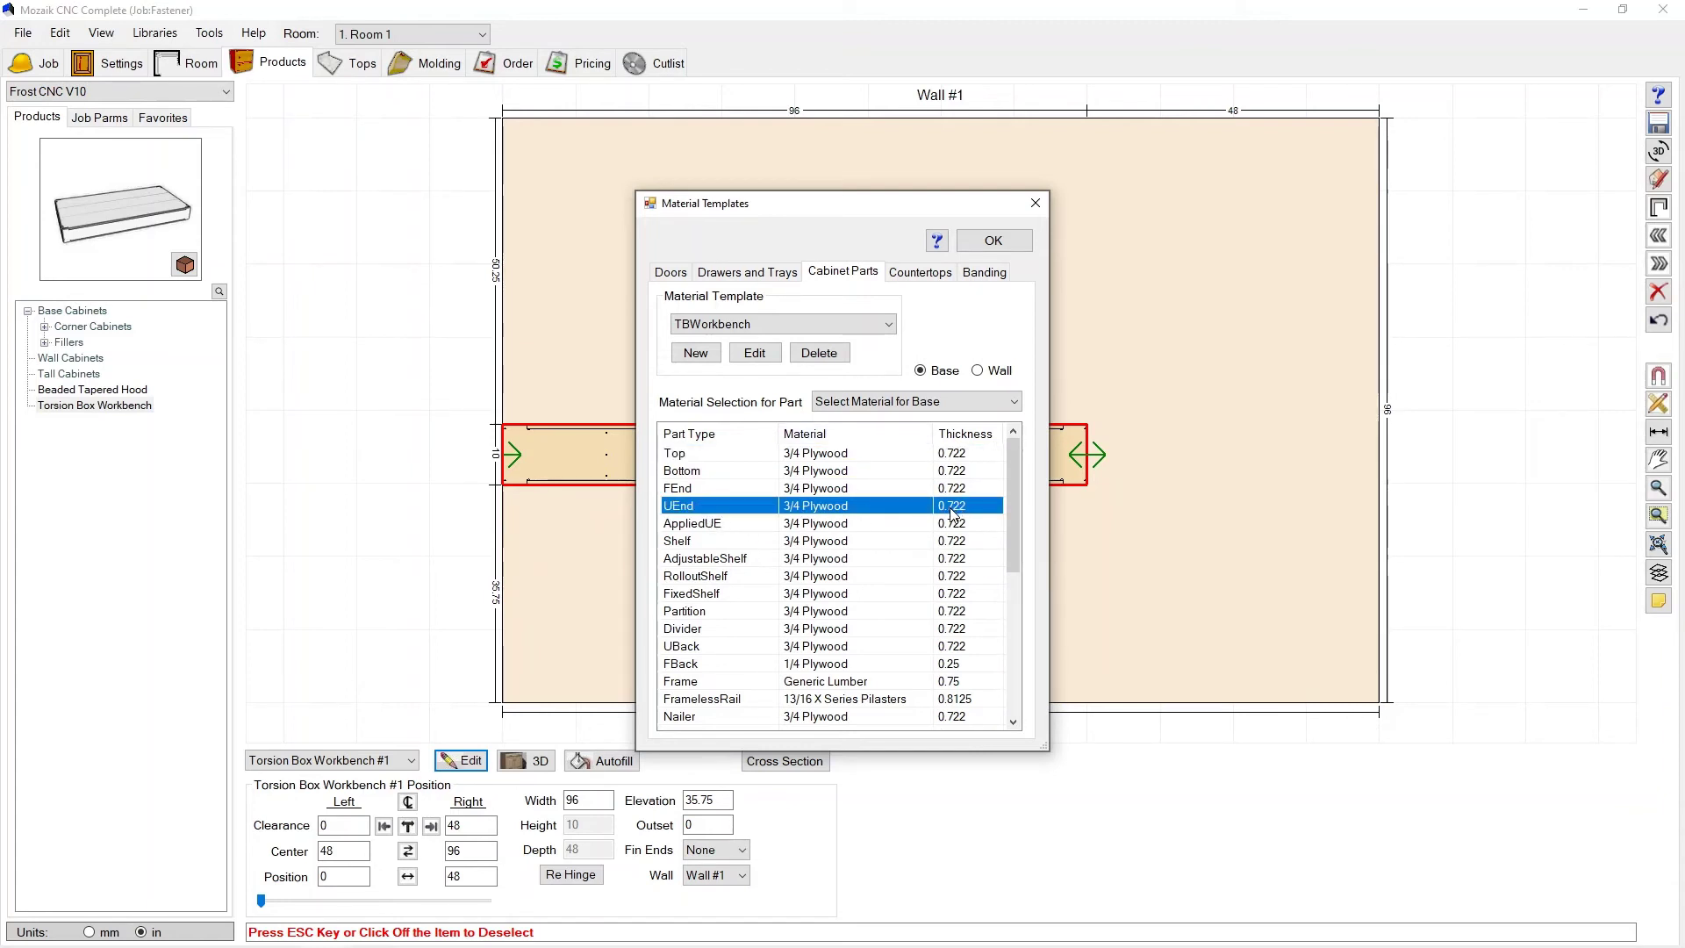
{"action": "left_click", "coordinate": [678, 473]}
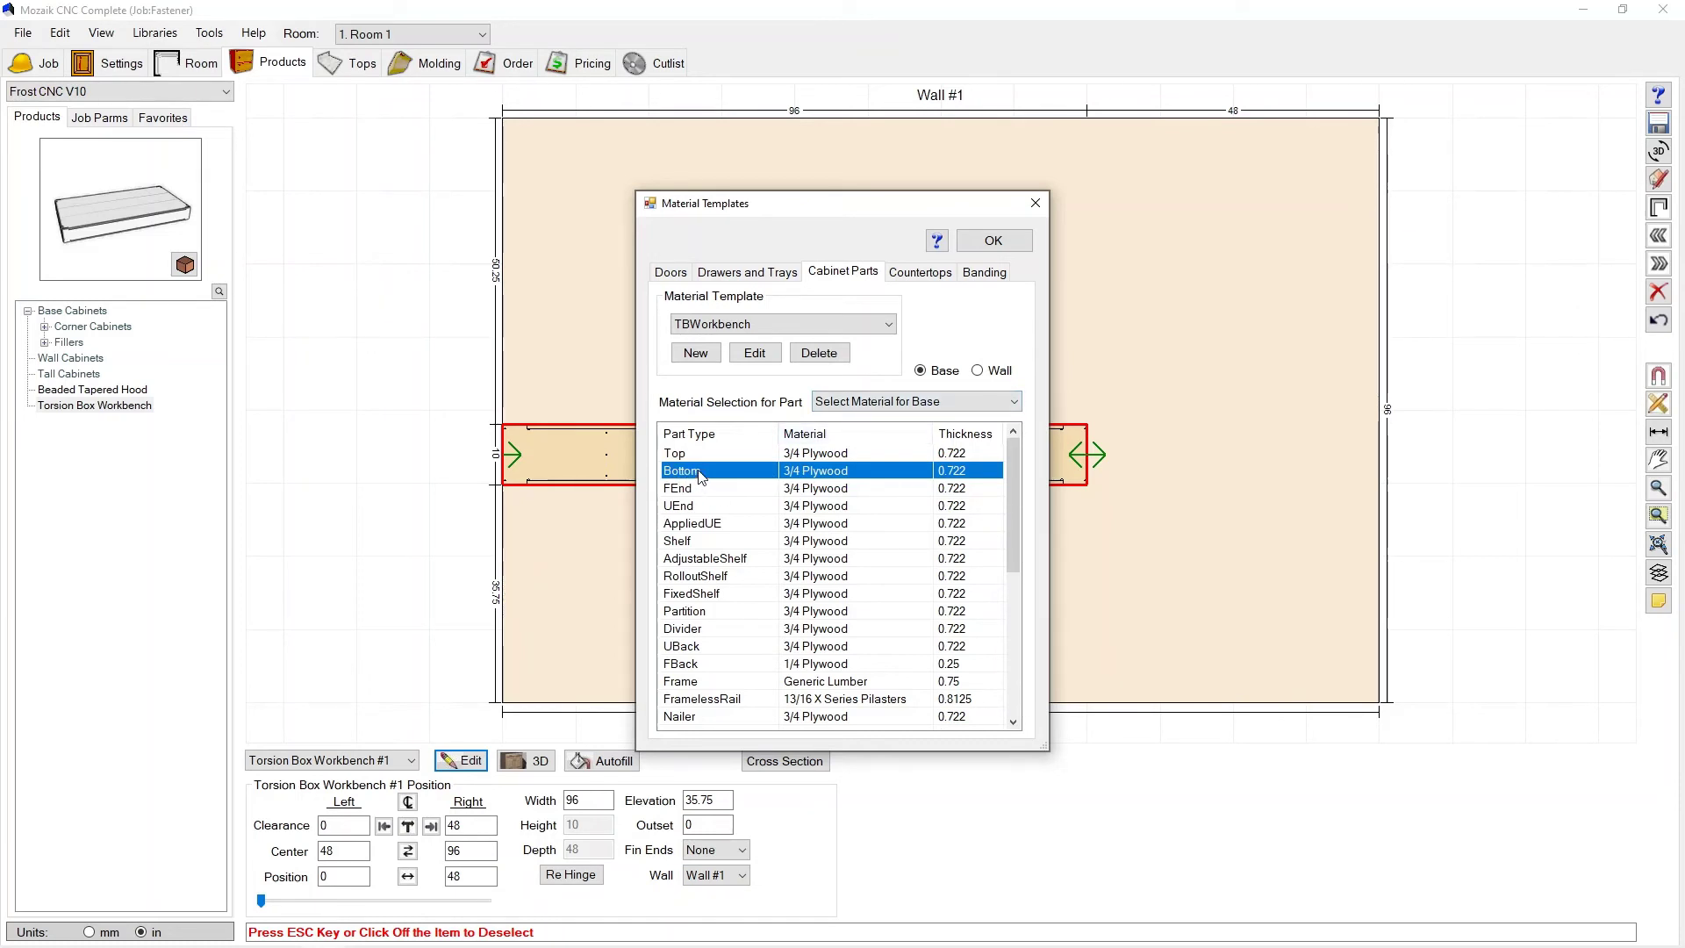
{"action": "left_click", "coordinate": [870, 403]}
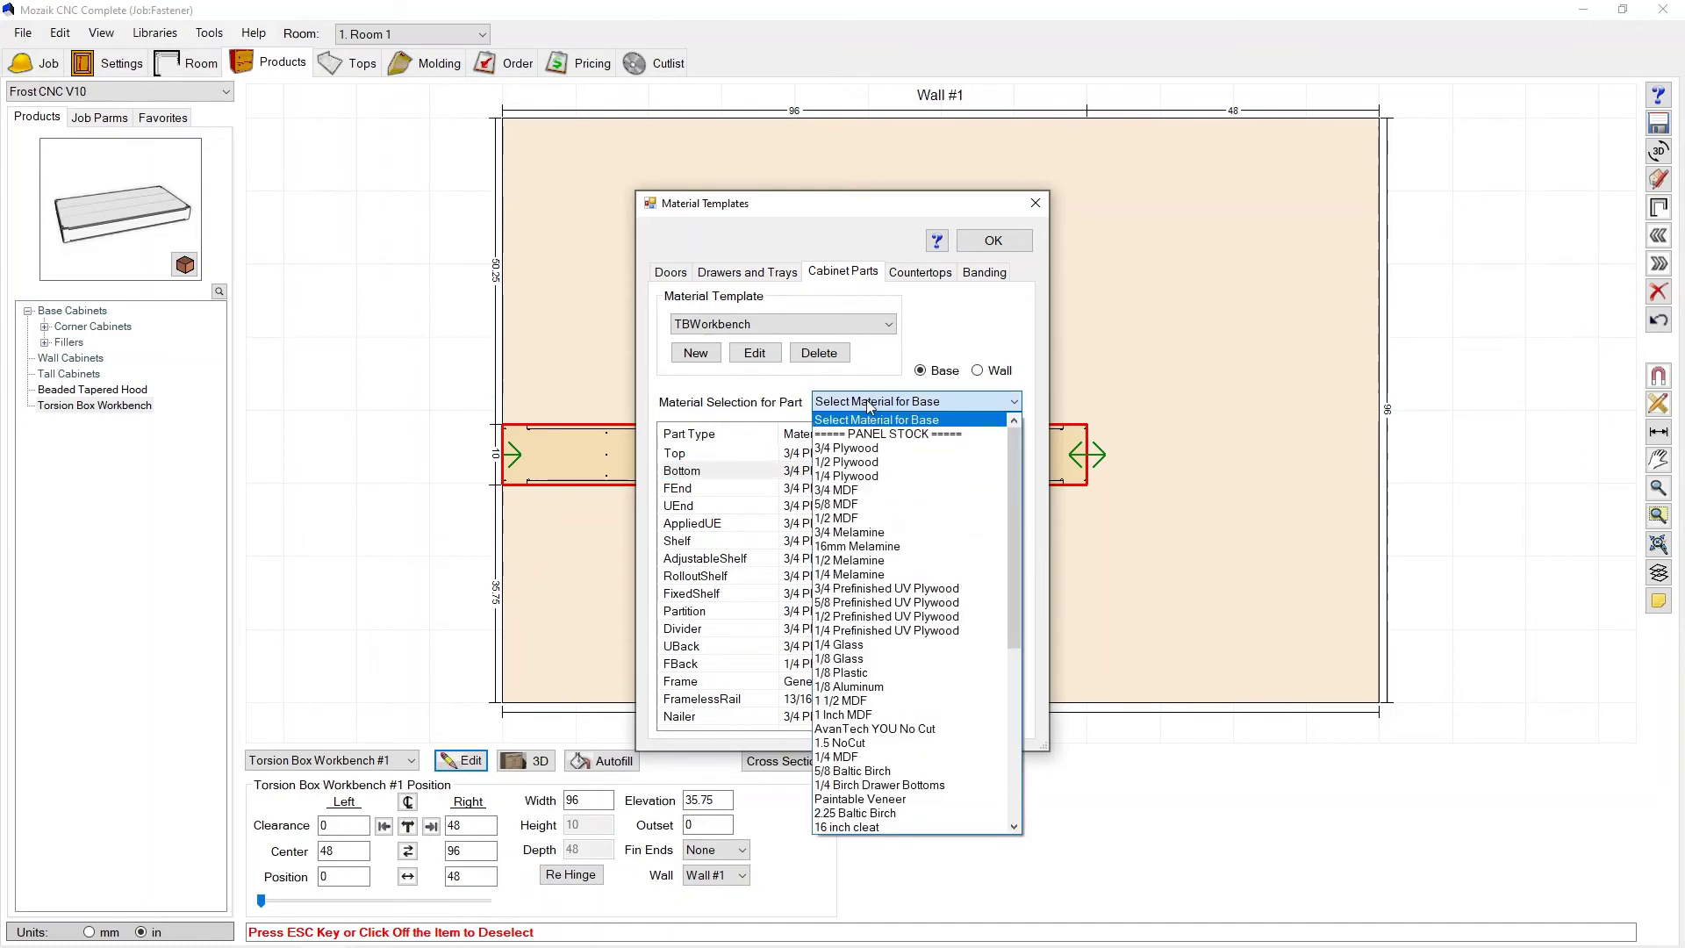
{"action": "left_click", "coordinate": [845, 463]}
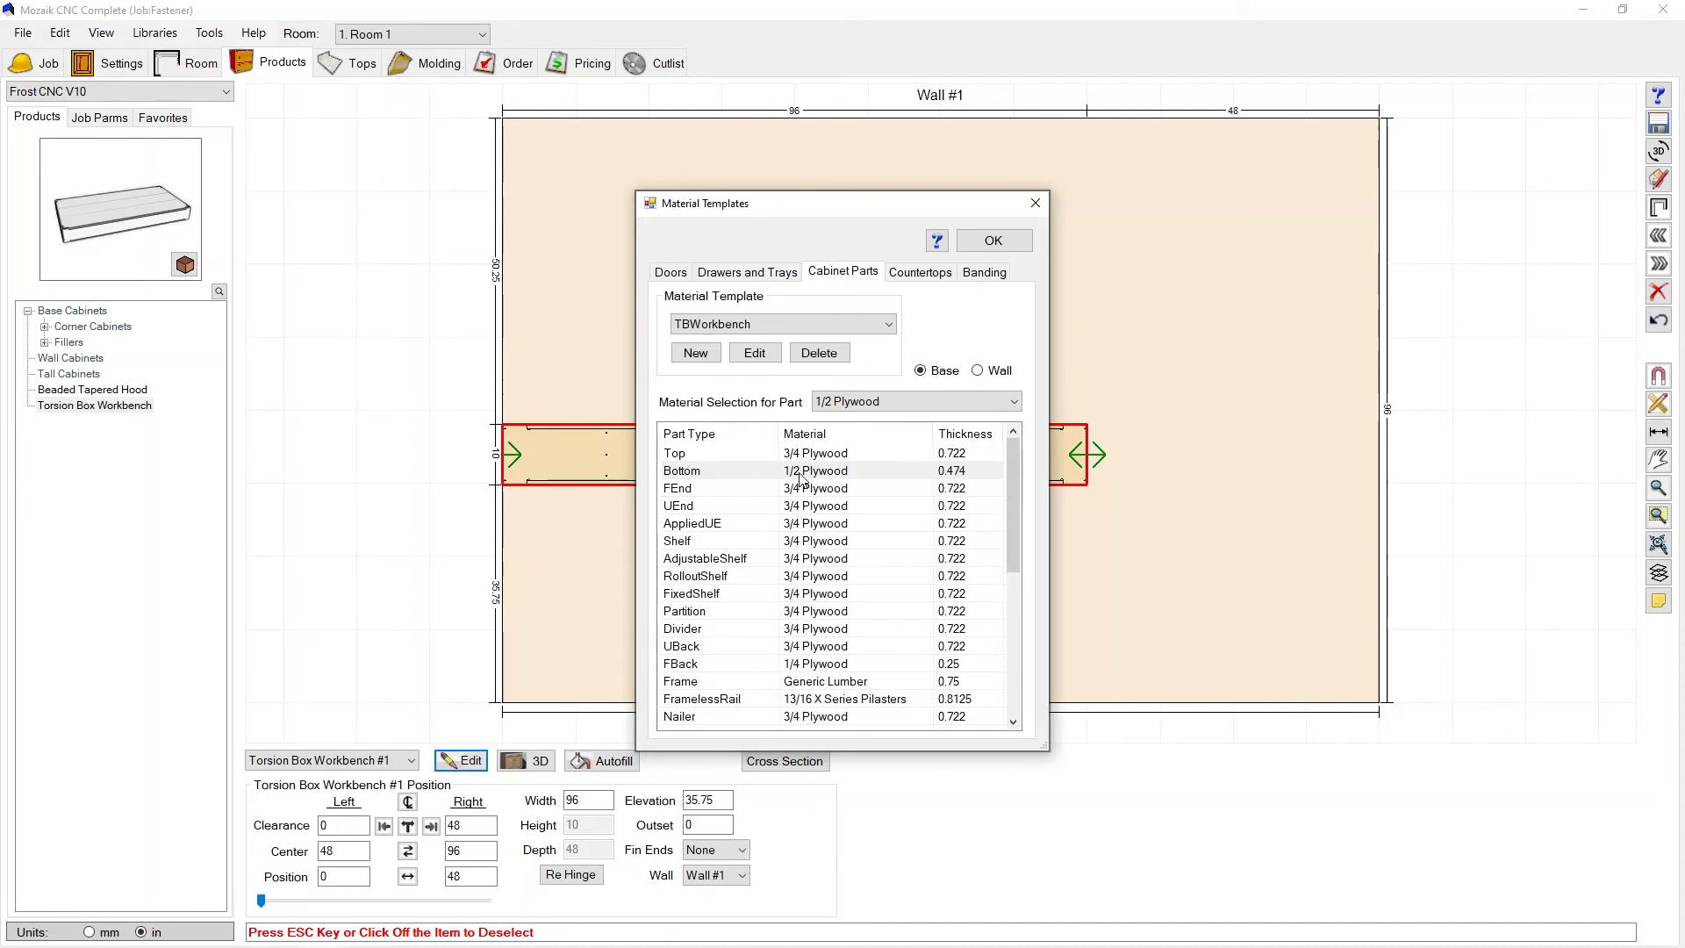
{"action": "left_click", "coordinate": [693, 506]}
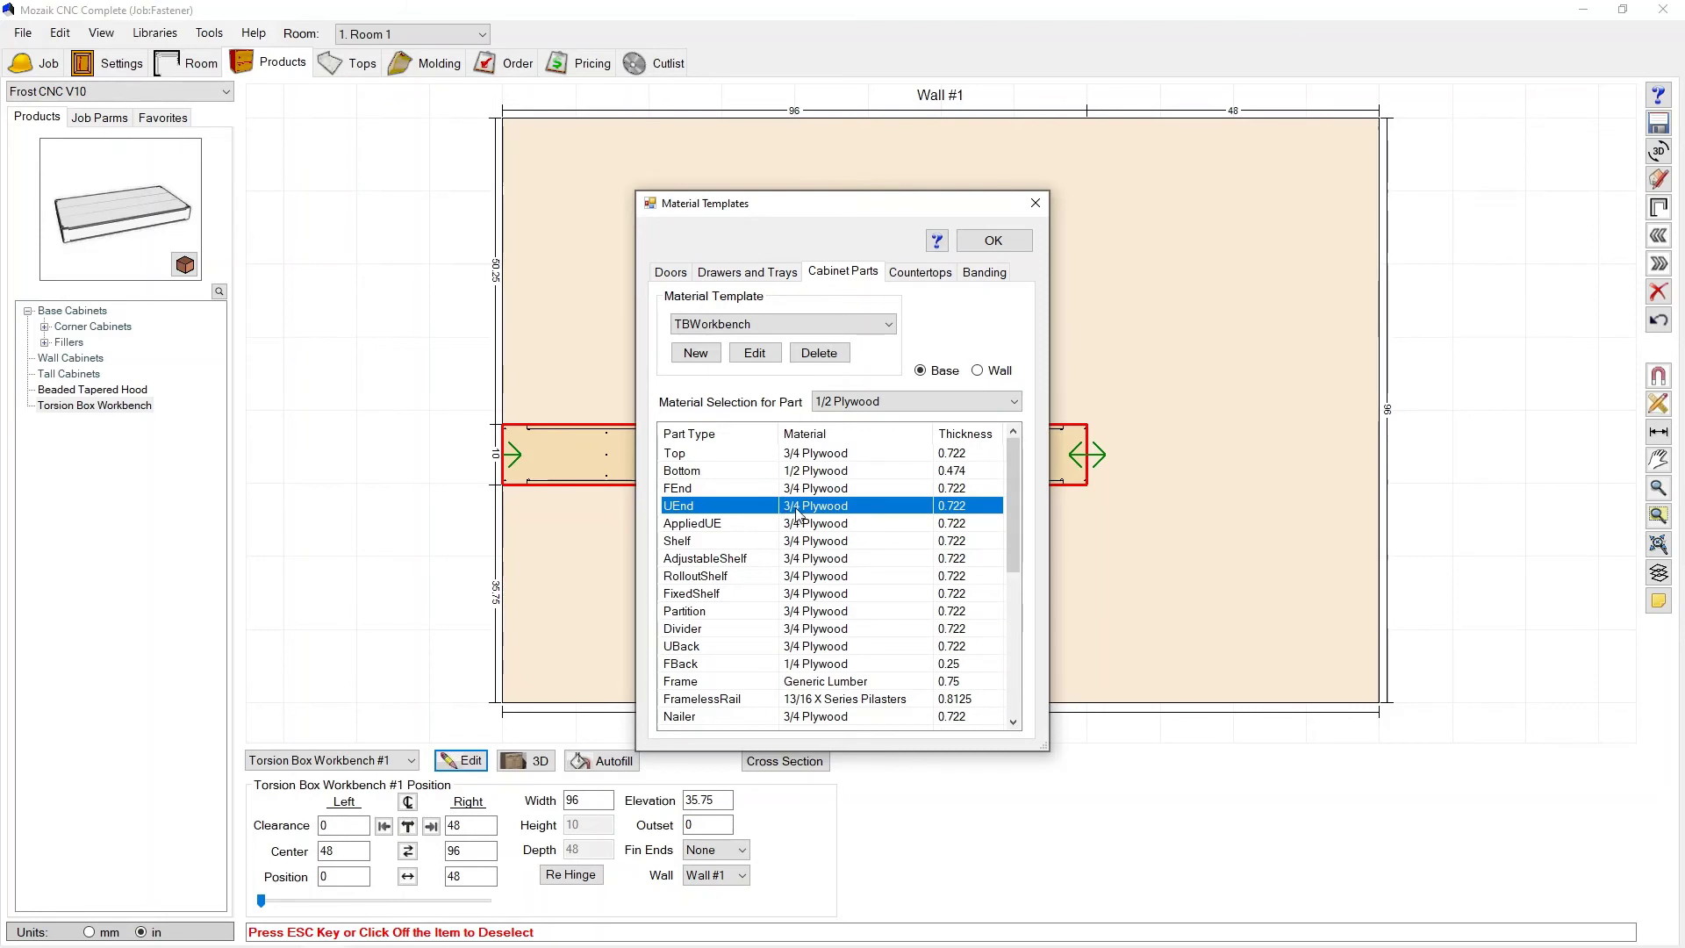
Close the template editor and choose TBWorkbench as the job's cabinet material template.
{"action": "left_click", "coordinate": [994, 241]}
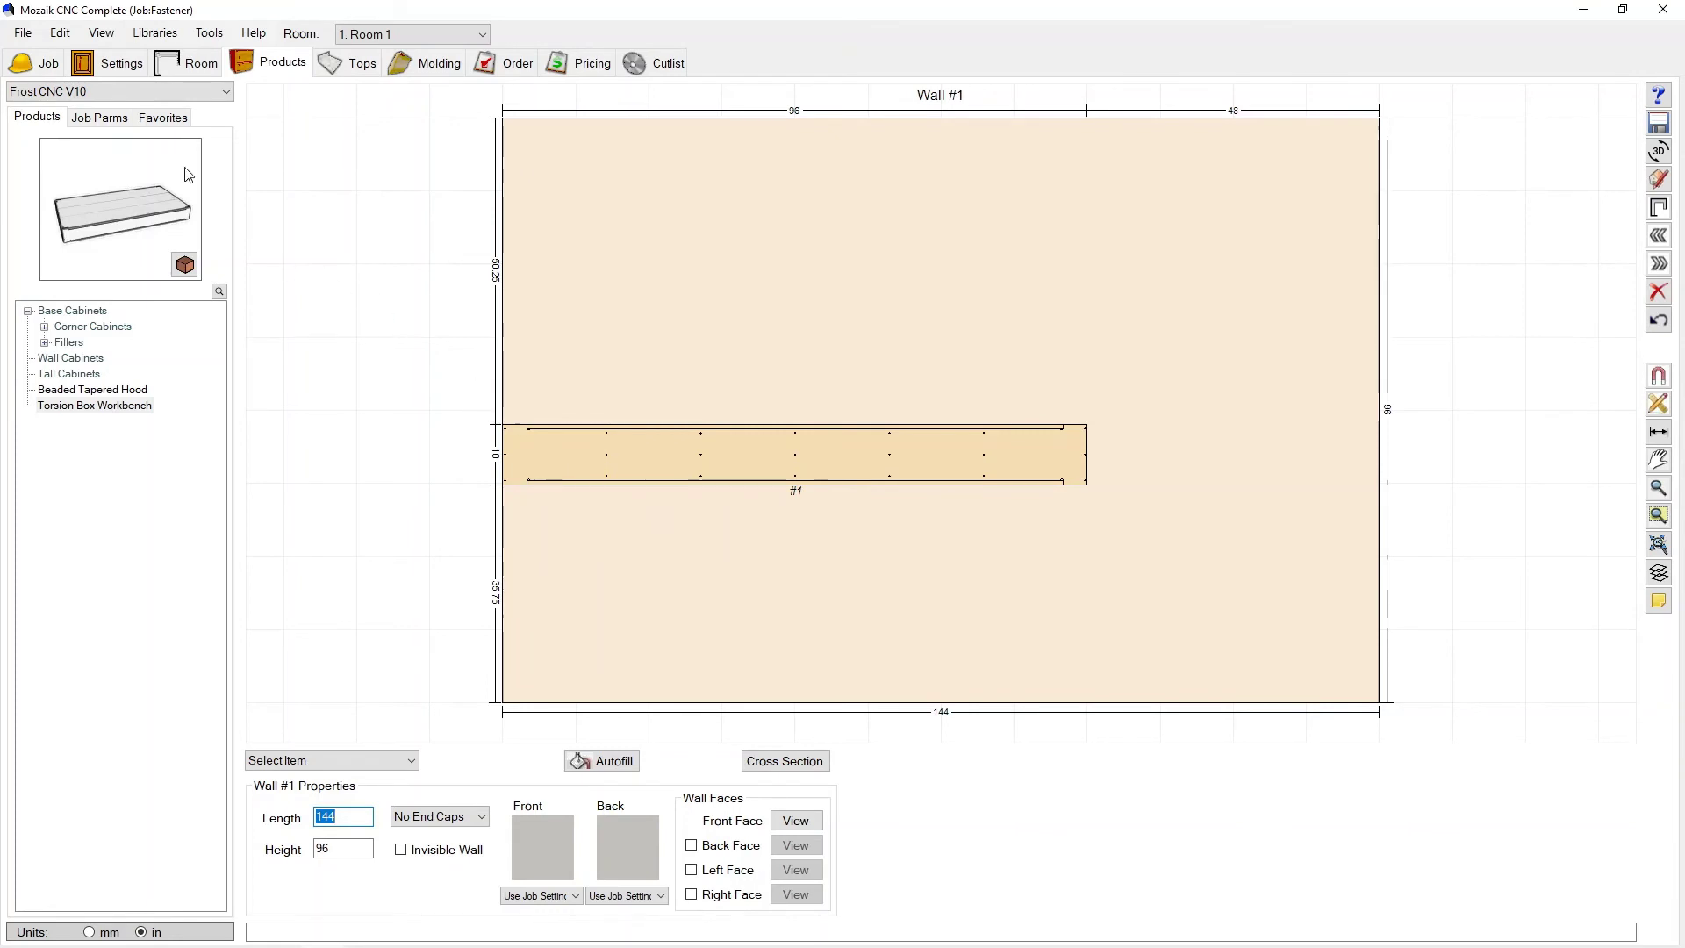
{"action": "left_click", "coordinate": [119, 65]}
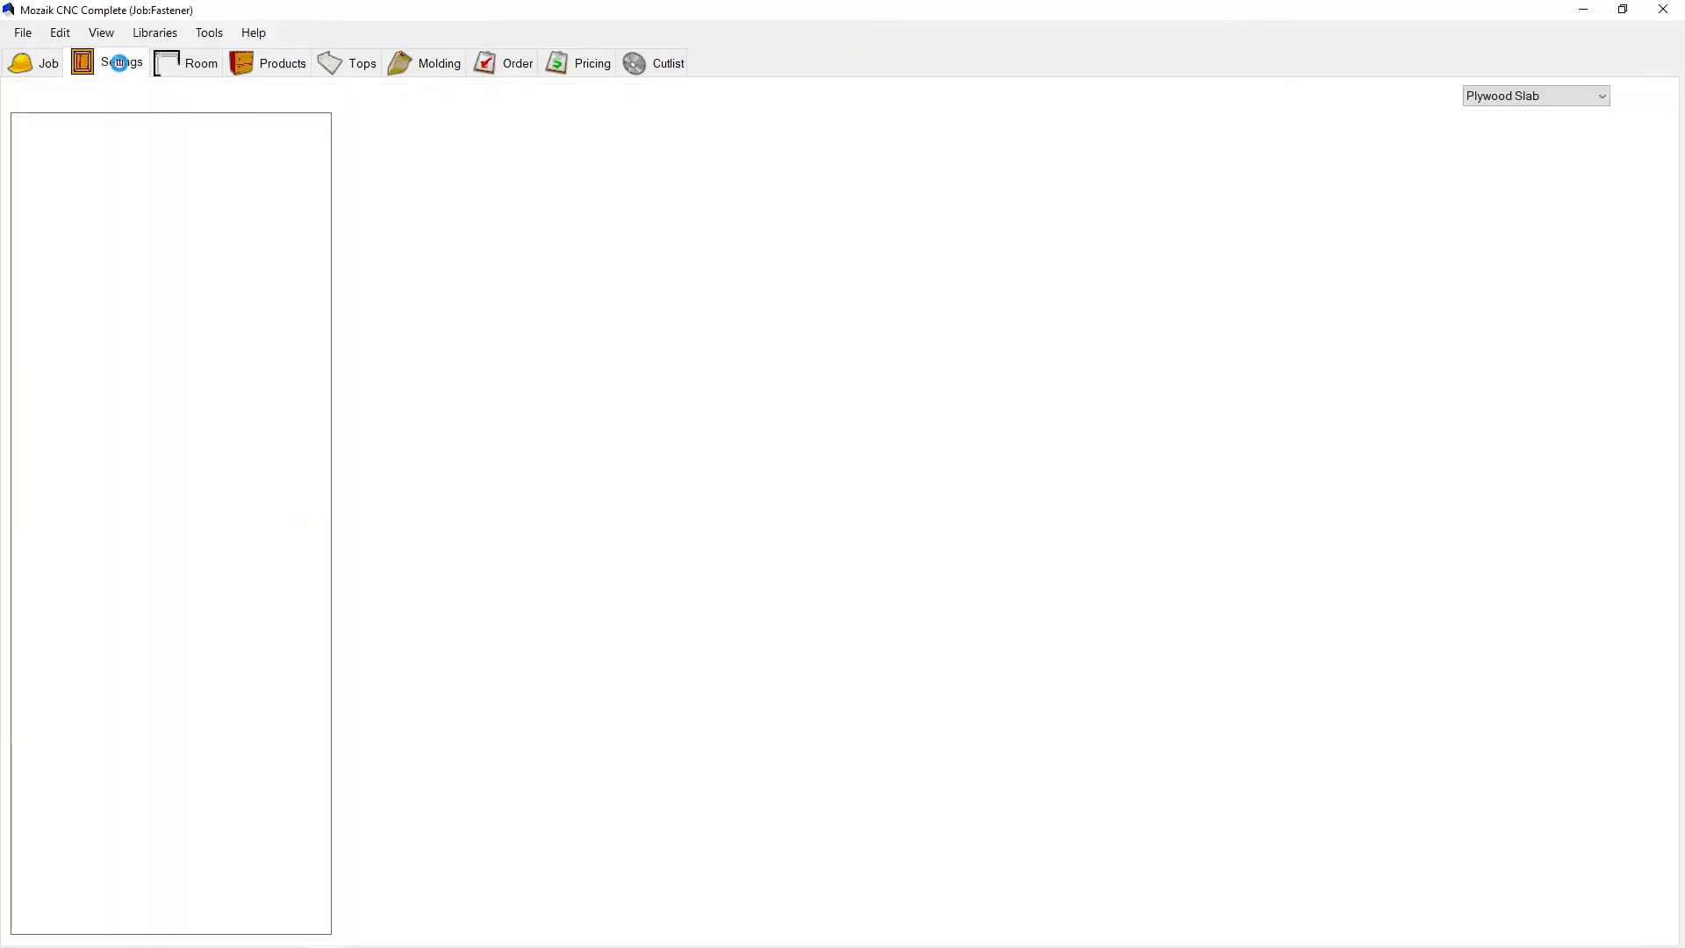
{"action": "left_click", "coordinate": [809, 126]}
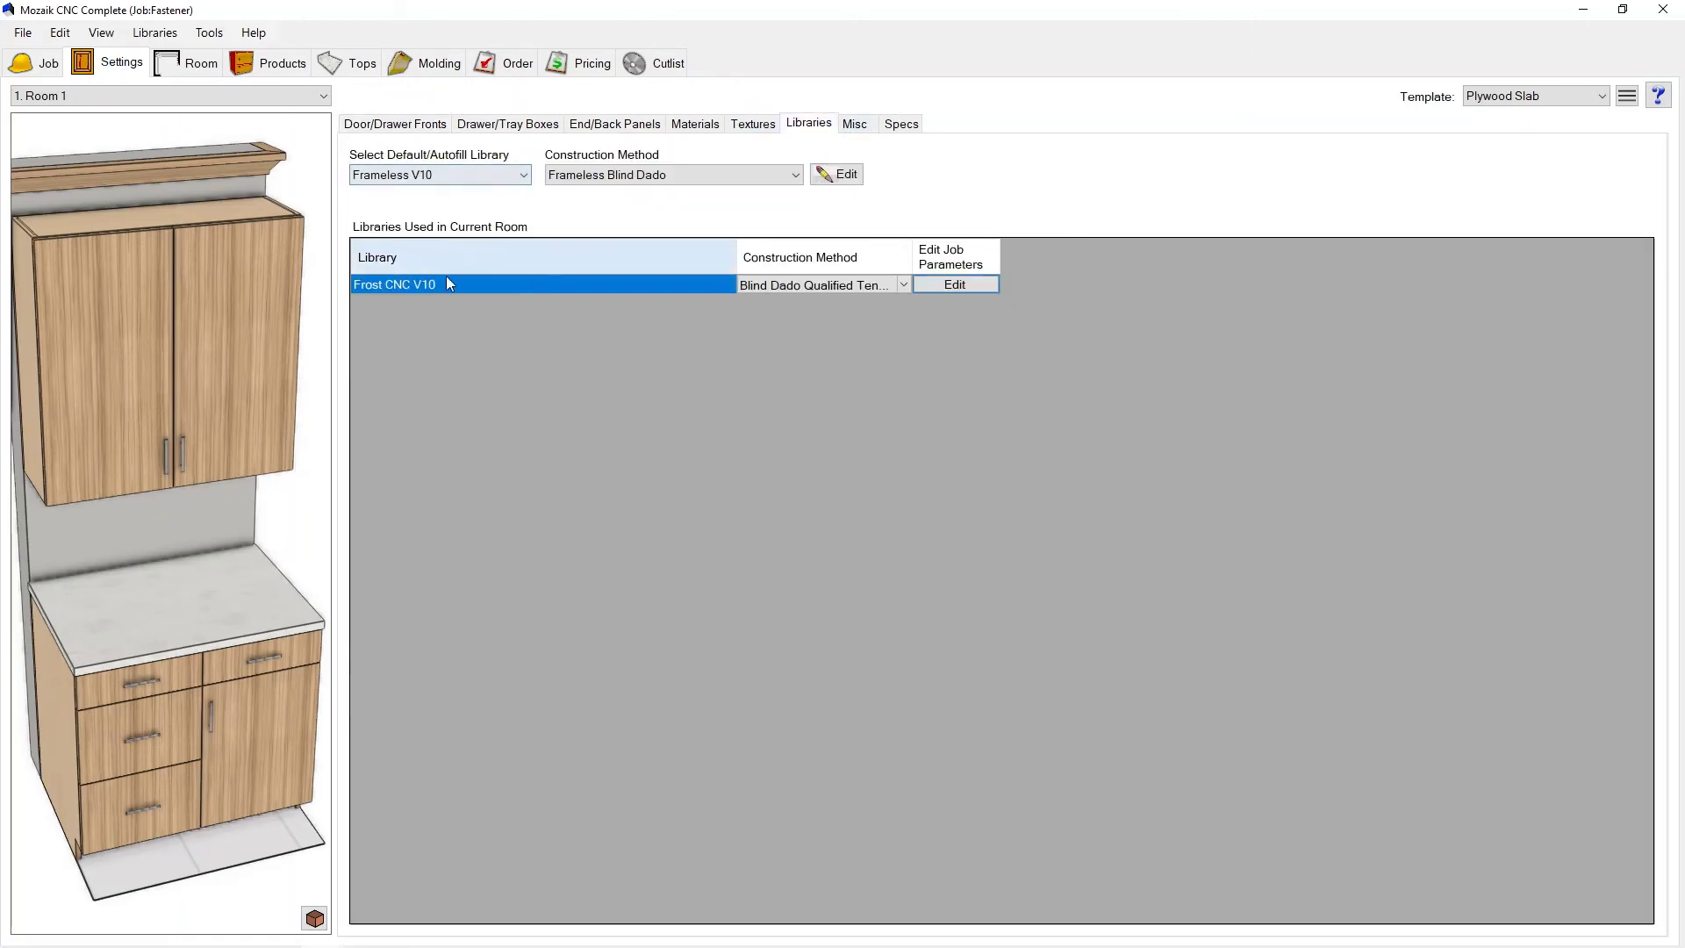
{"action": "left_click", "coordinate": [707, 126]}
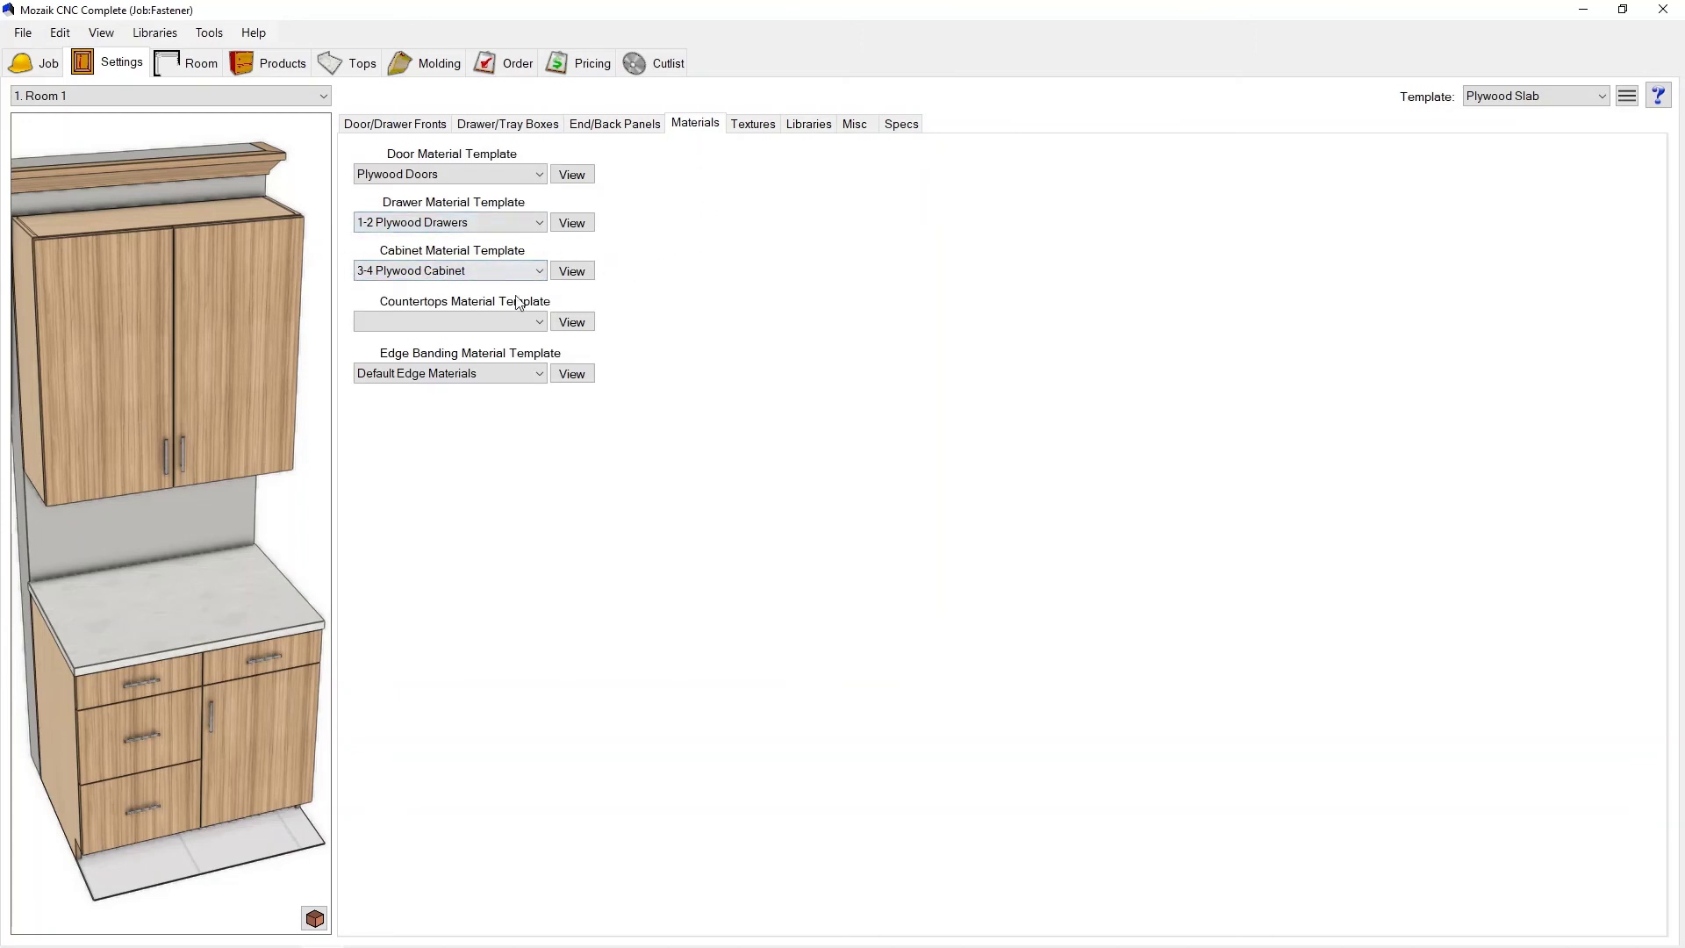
{"action": "left_click", "coordinate": [434, 270]}
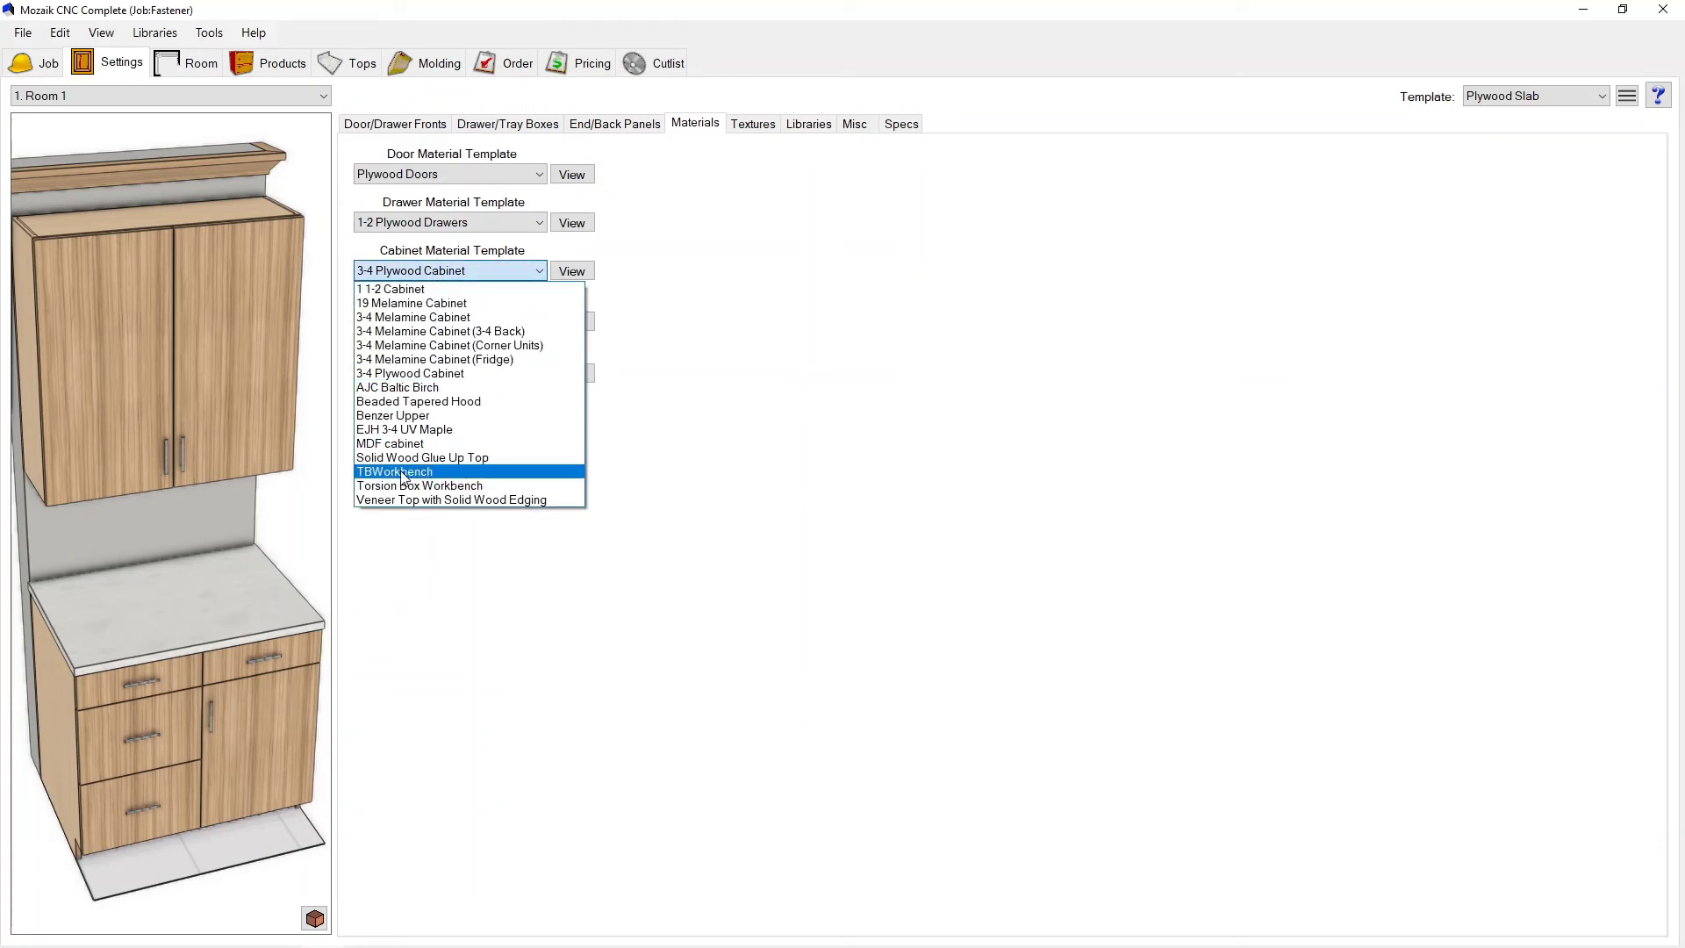
{"action": "left_click", "coordinate": [401, 472]}
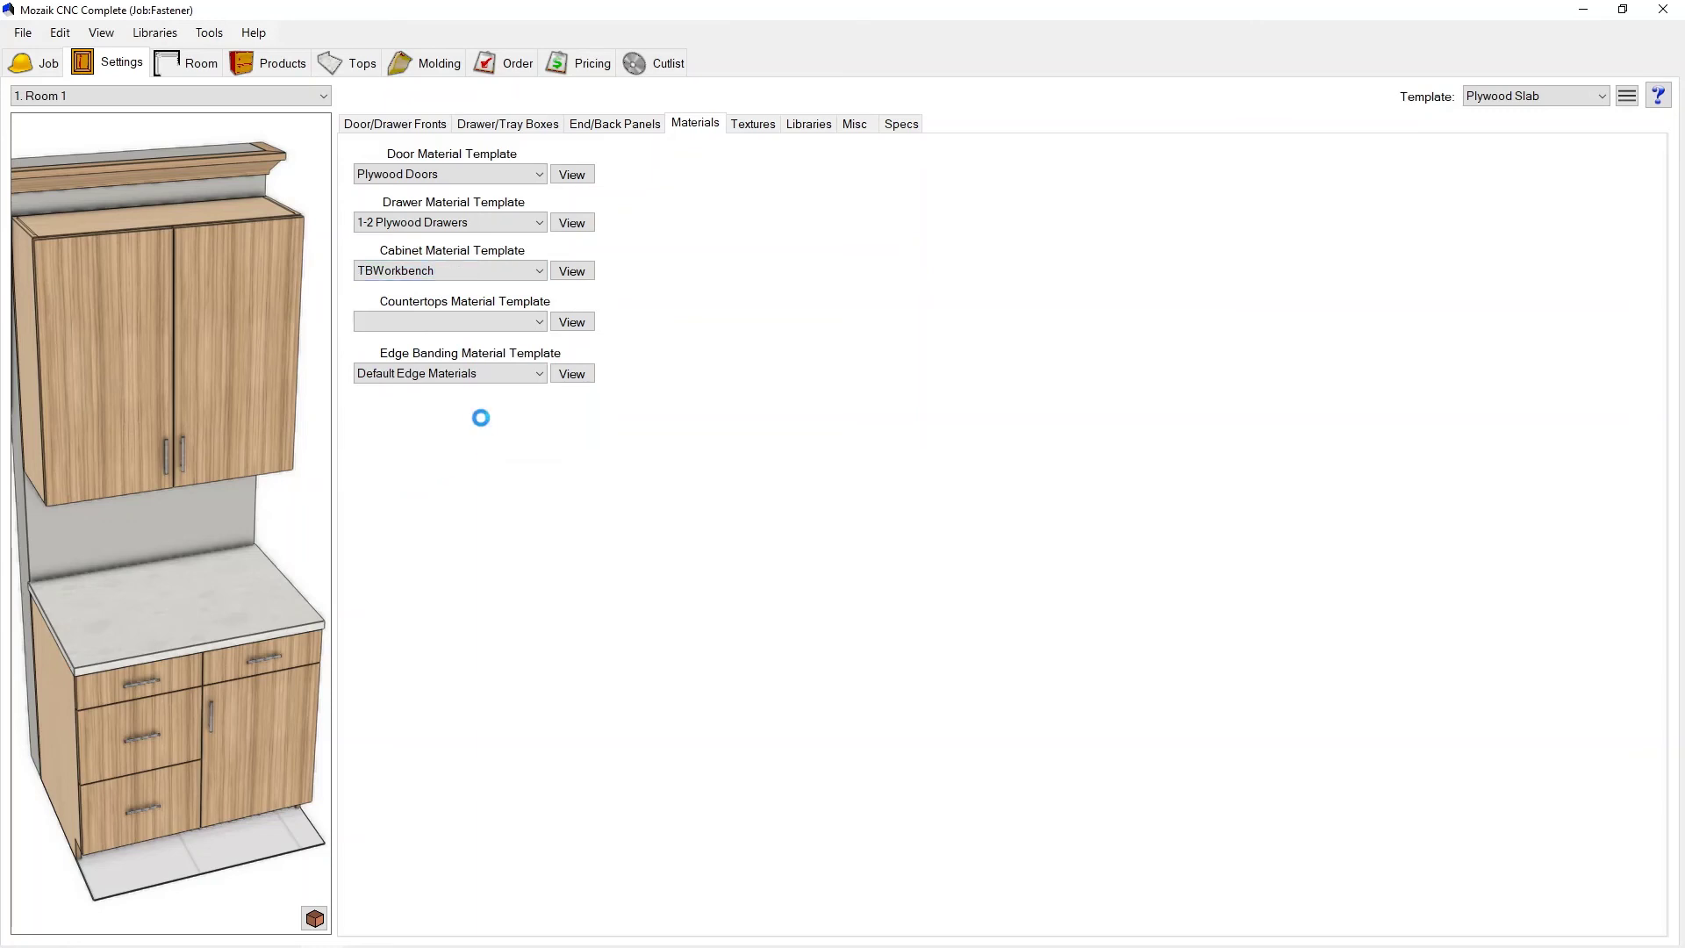
Review the TBWorkbench template's UEnd, Bottom and Top part materials in the read-only view.
{"action": "left_click", "coordinate": [572, 271]}
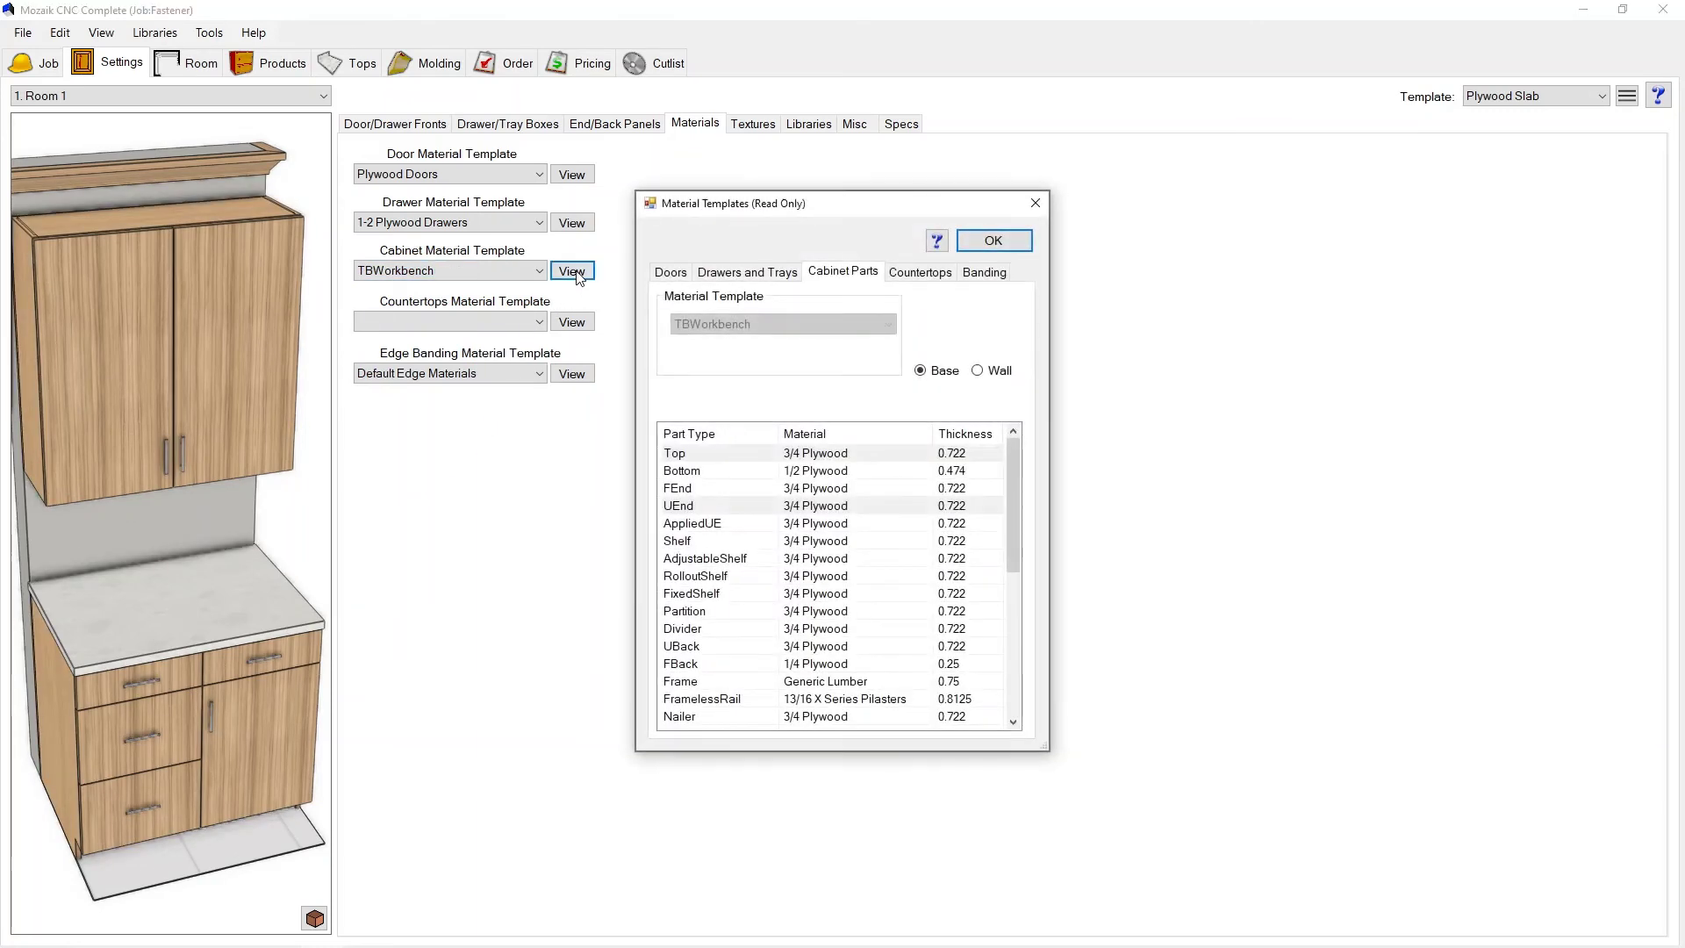
{"action": "left_click", "coordinate": [750, 507]}
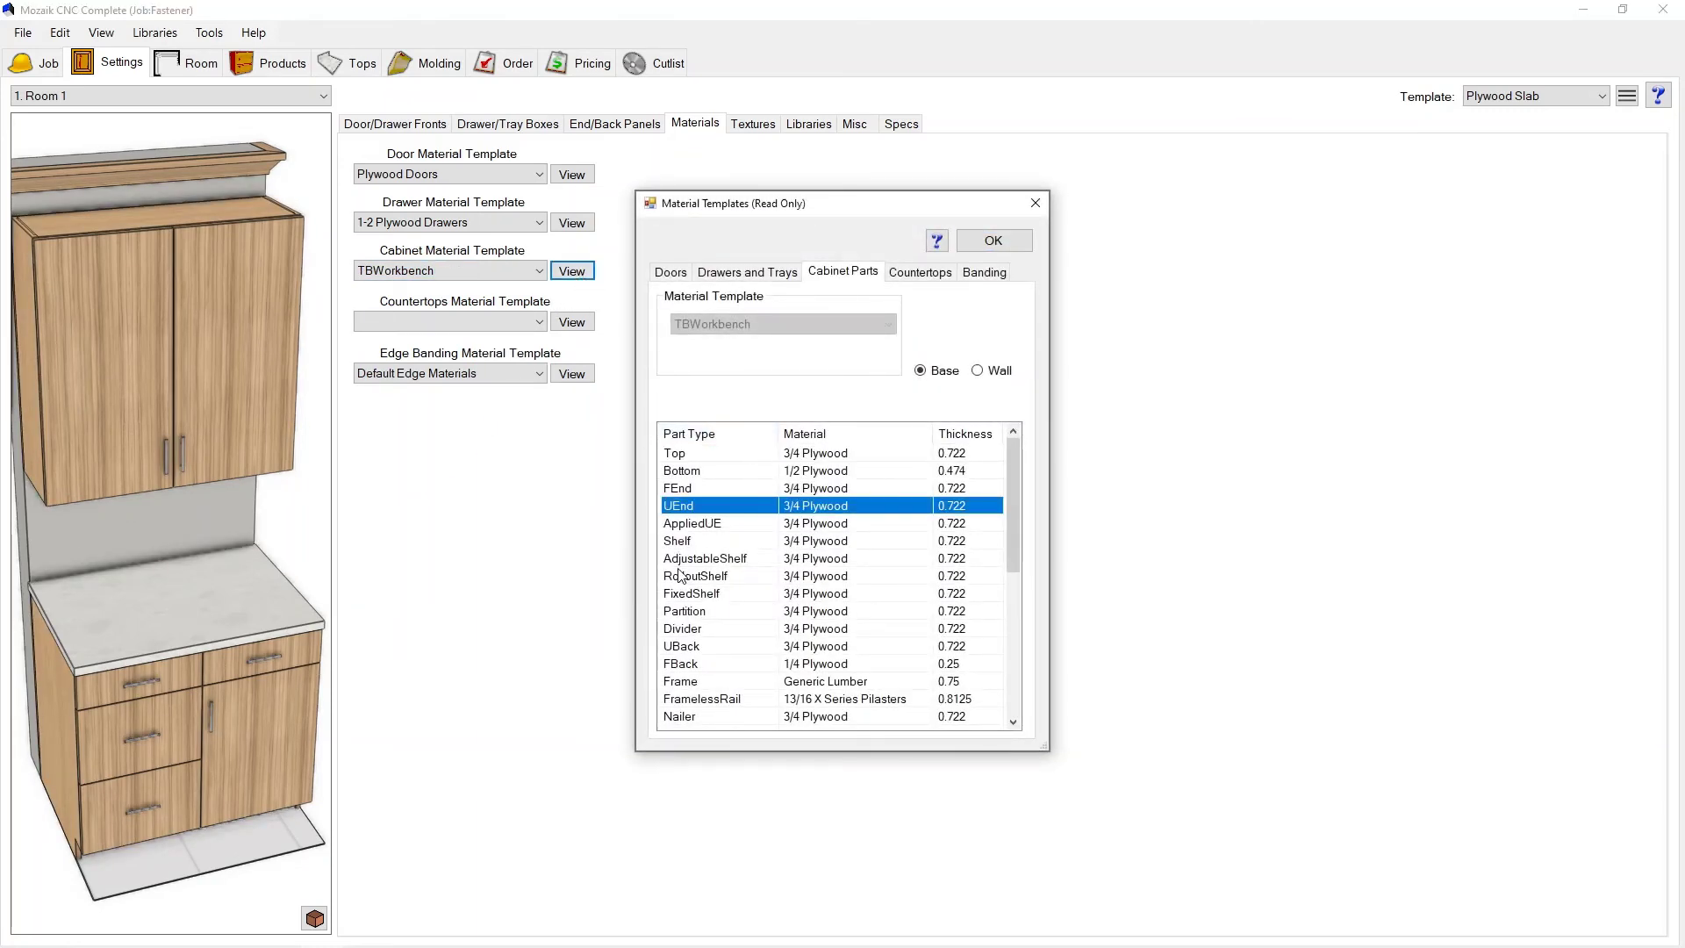
{"action": "left_click", "coordinate": [704, 472]}
{"action": "left_click", "coordinate": [689, 458]}
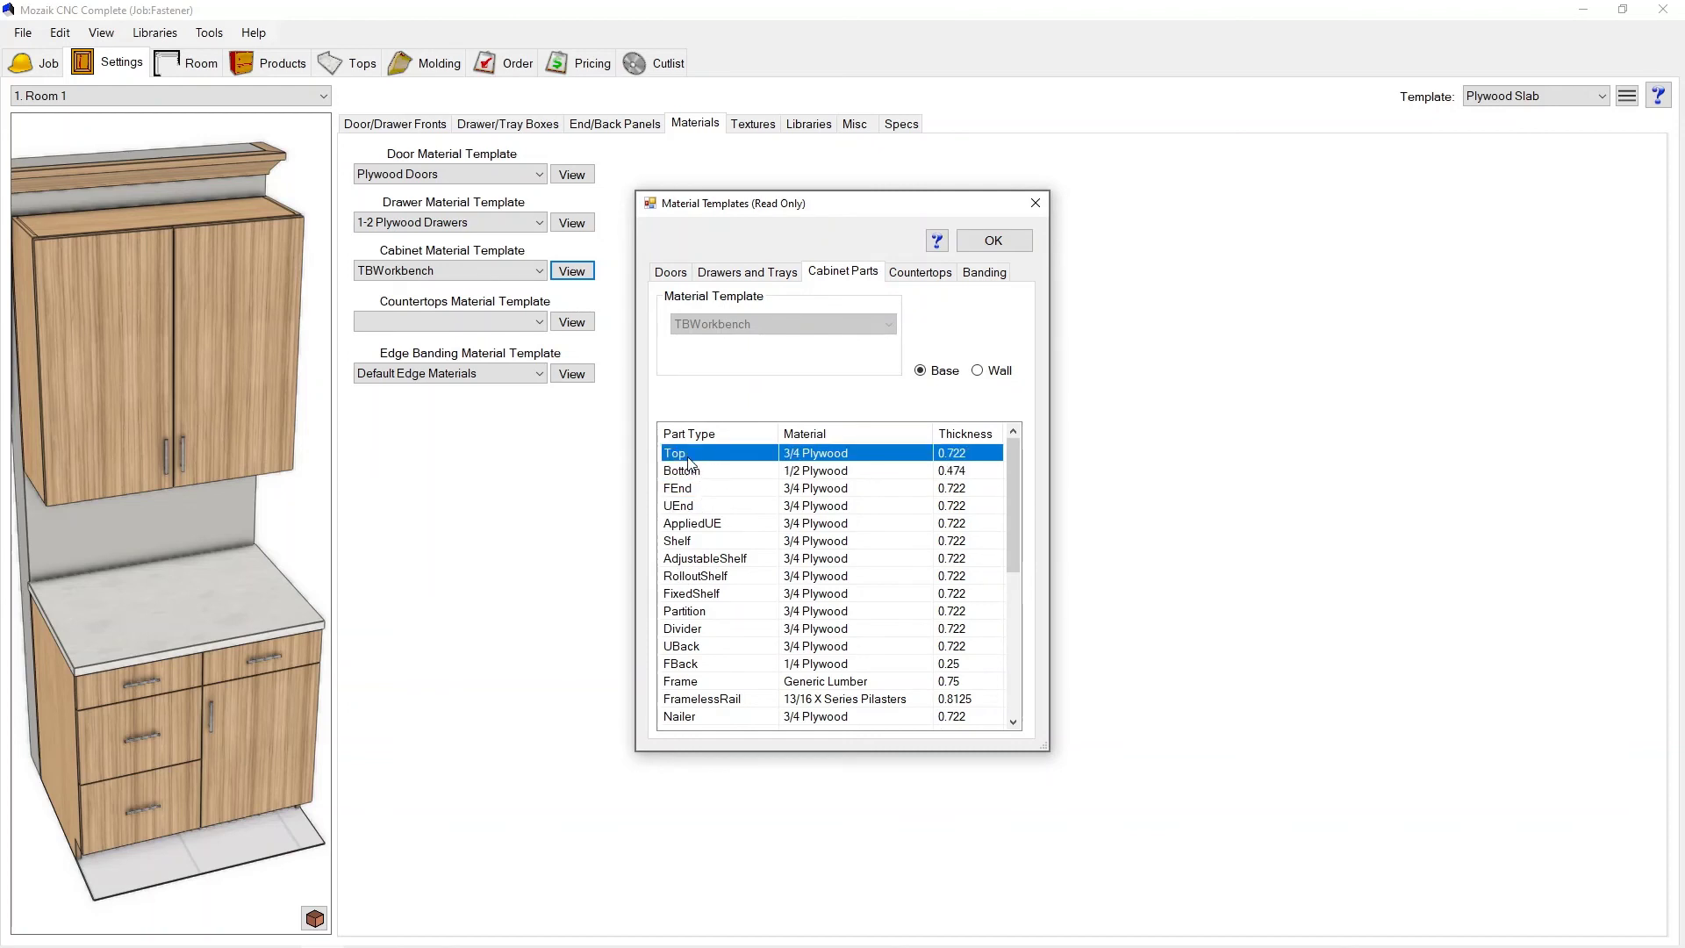
{"action": "left_click", "coordinate": [993, 242]}
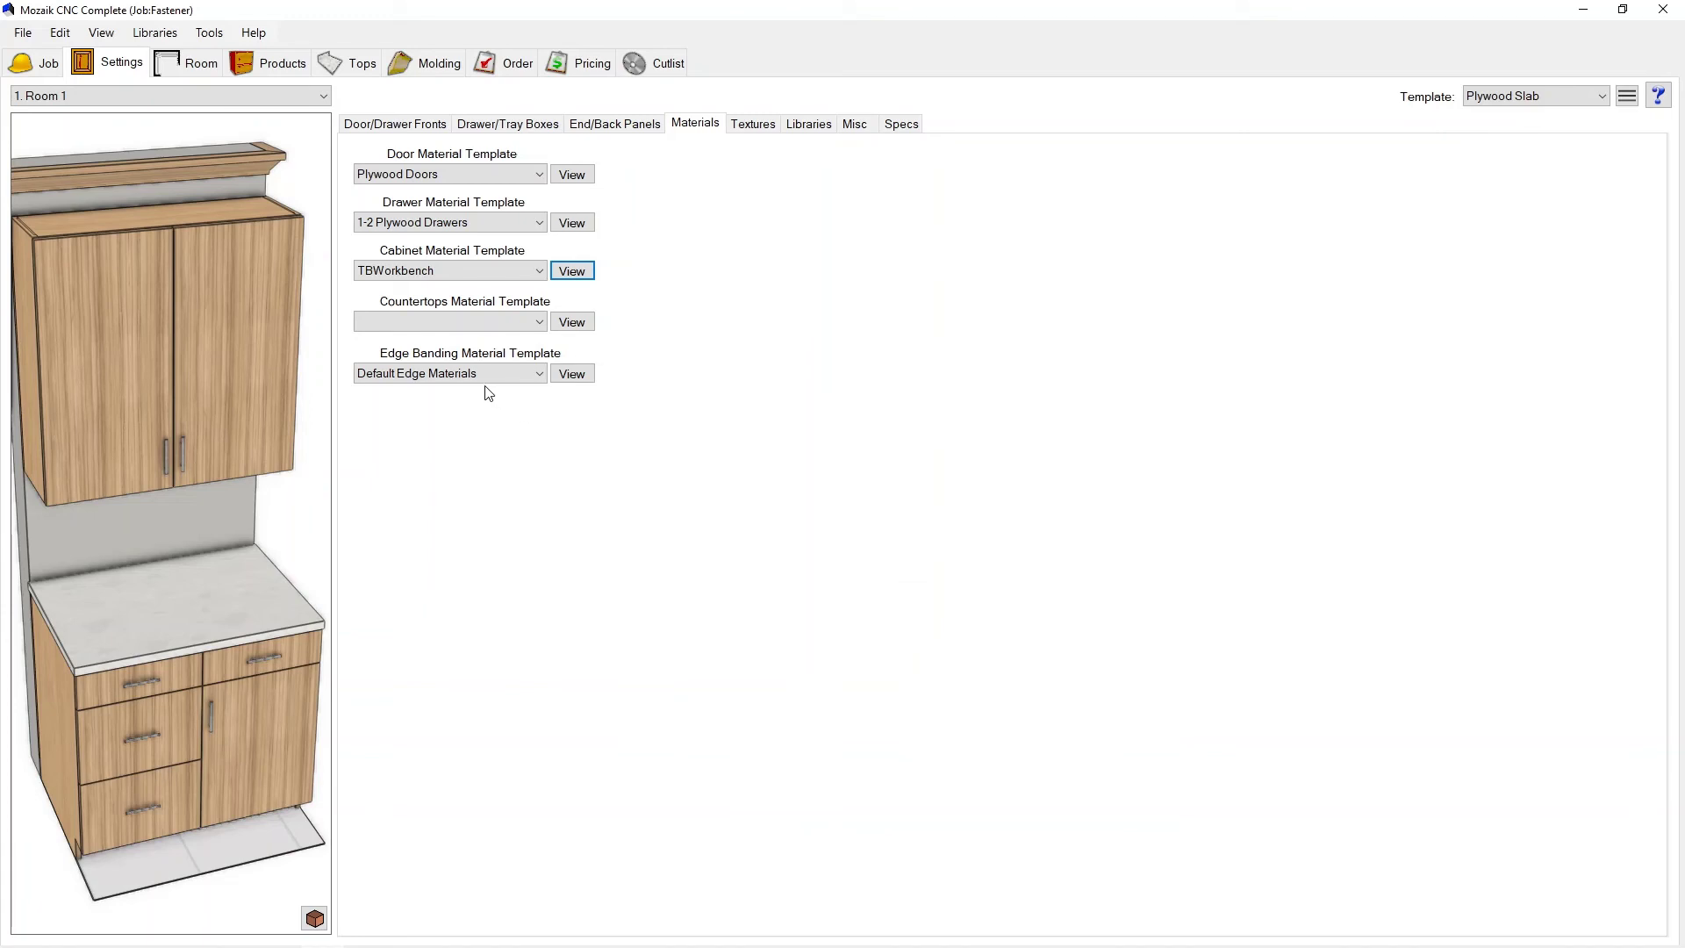
Set the cabinet material template back to 3-4 Melamine Cabinet and return to the floor plan.
{"action": "left_click", "coordinate": [470, 277]}
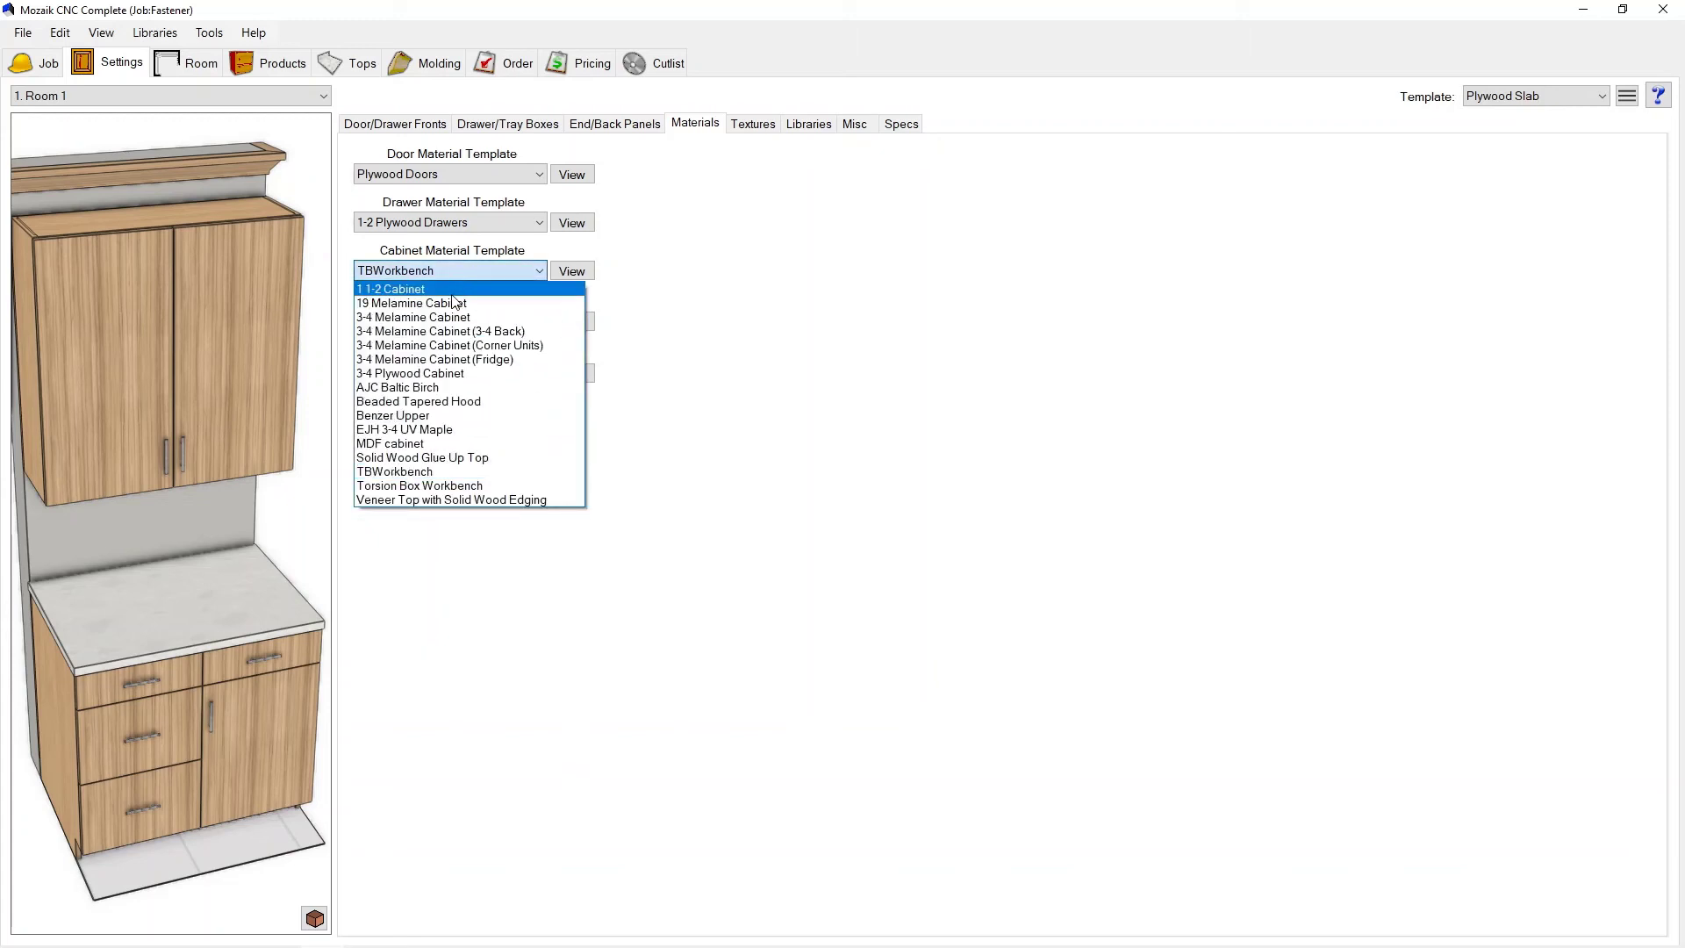
{"action": "left_click", "coordinate": [436, 317]}
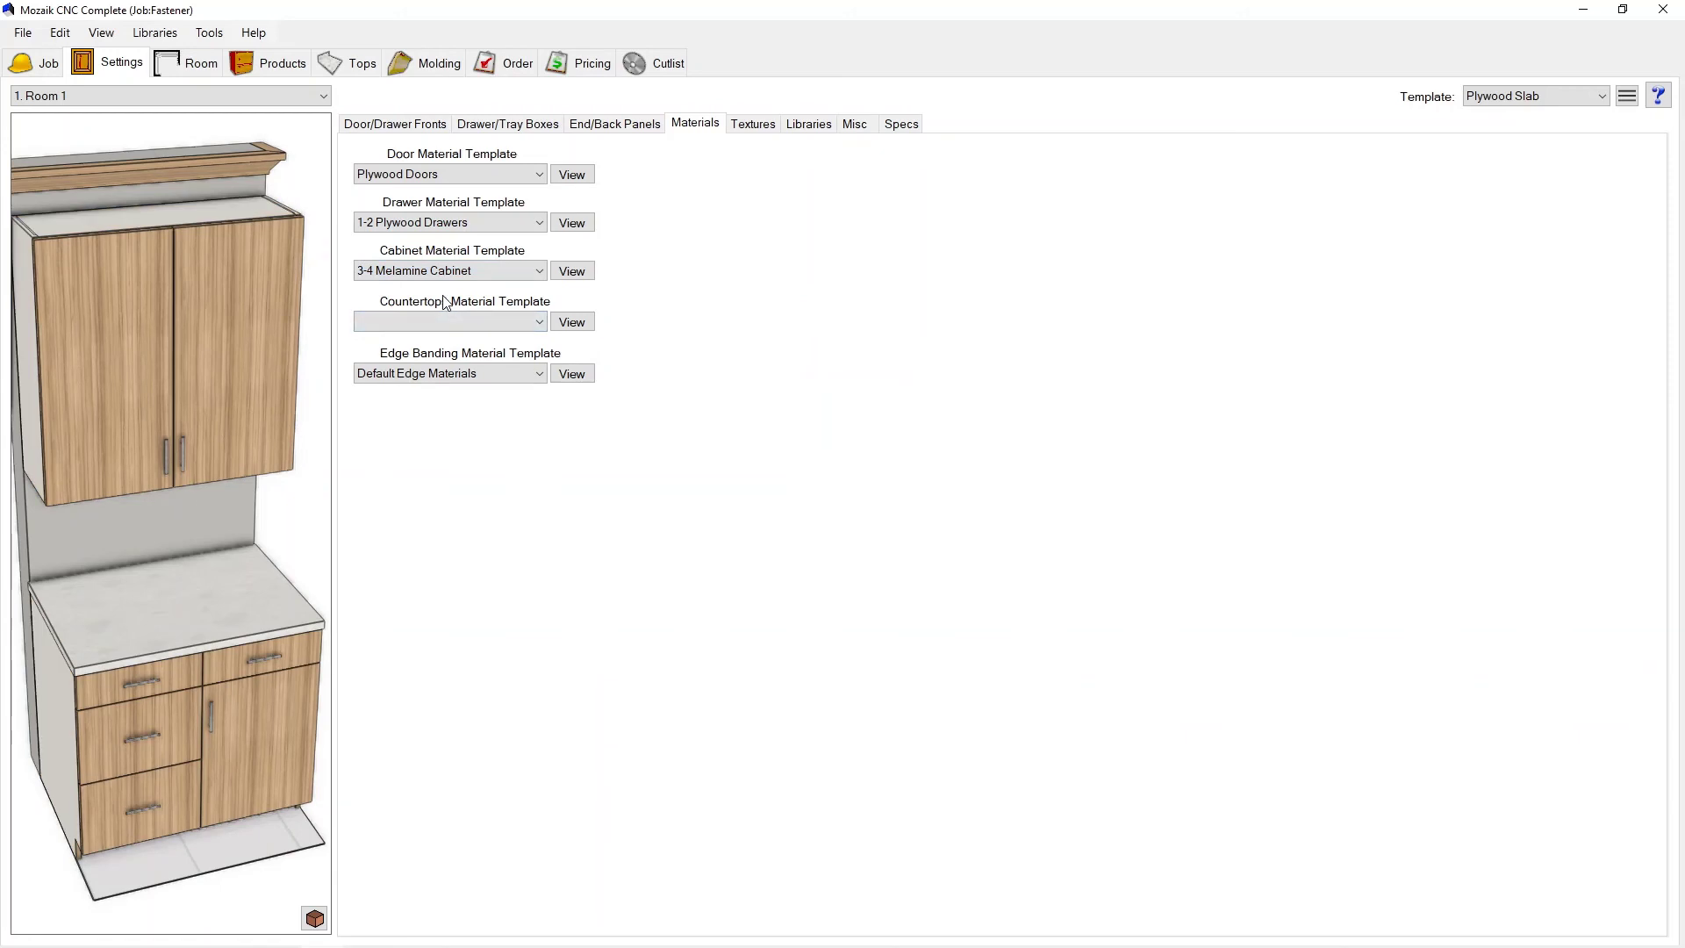
{"action": "left_click", "coordinate": [285, 69]}
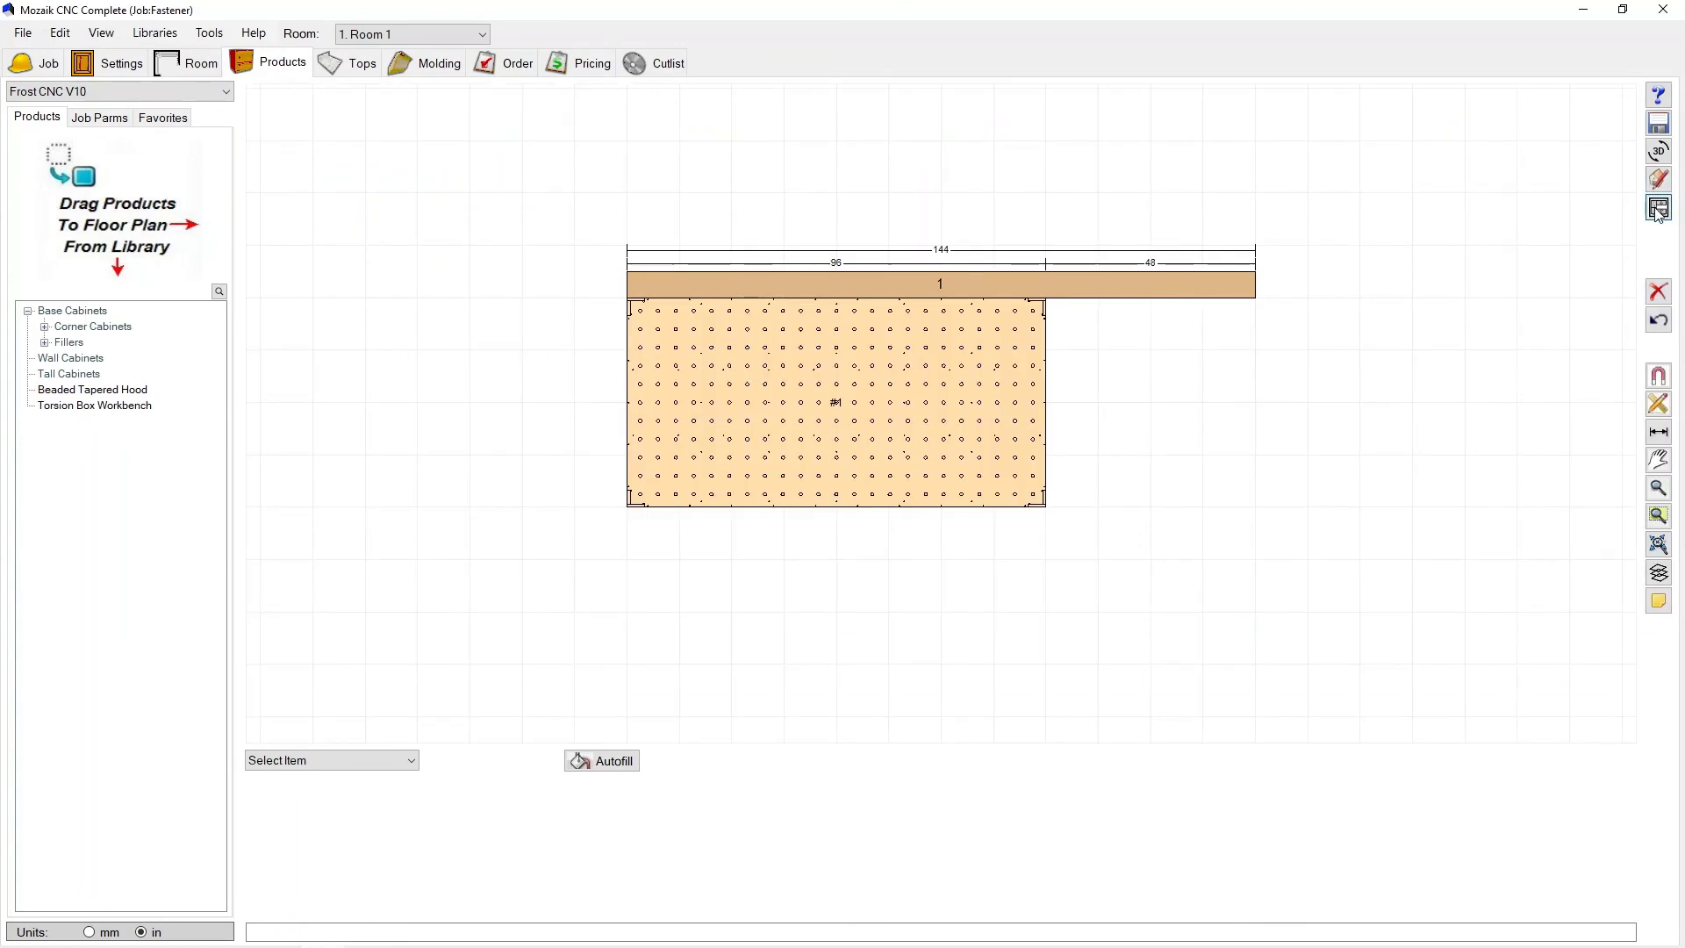
Open the Torsion Box Workbench from the Wall #1 elevation in the Product Editor.
{"action": "double_click", "coordinate": [1106, 284]}
{"action": "left_click", "coordinate": [712, 460]}
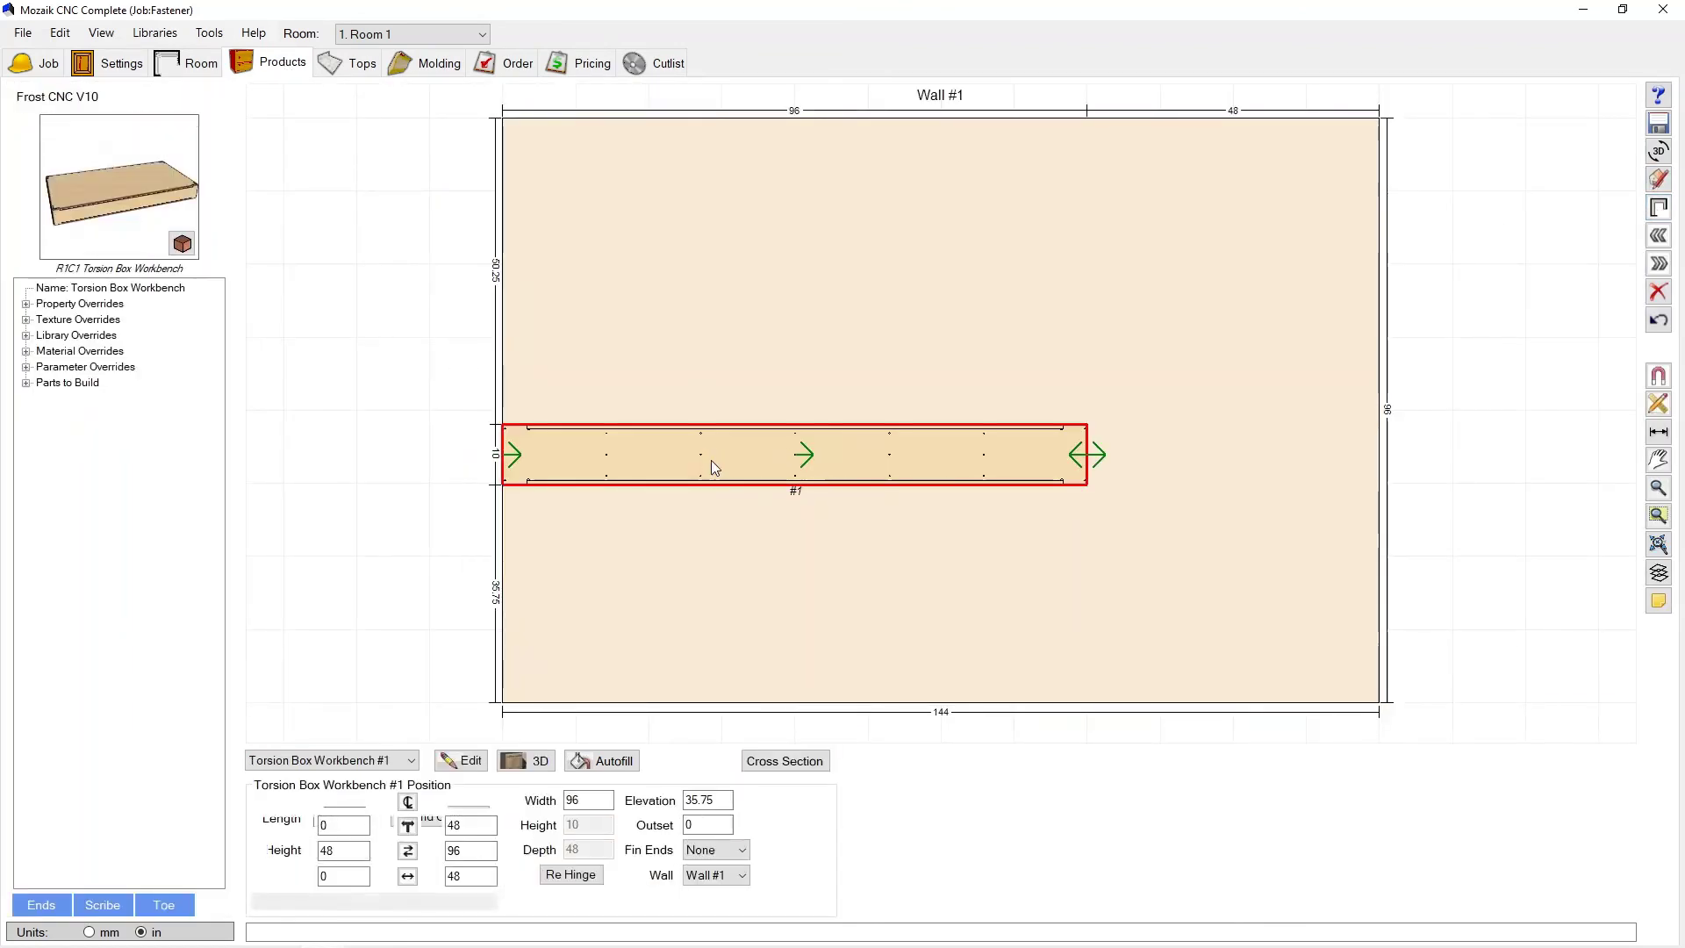
{"action": "left_click", "coordinate": [462, 762]}
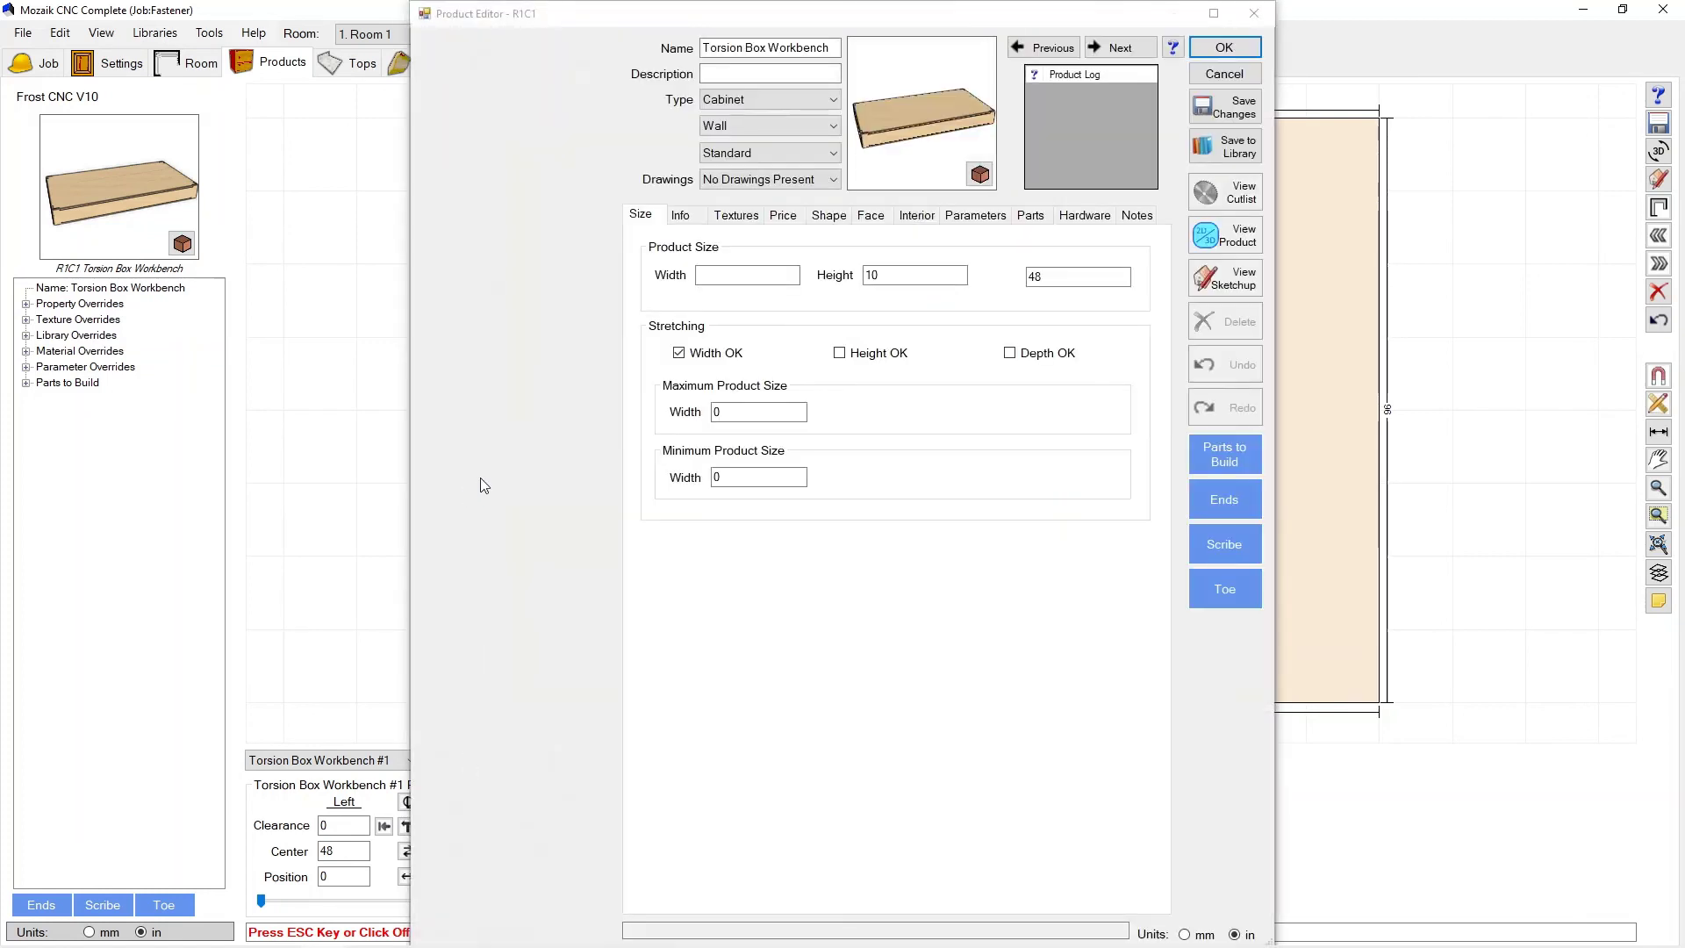
Override the workbench's Case material with TBWorkbench and check its parts list.
{"action": "left_click", "coordinate": [683, 216]}
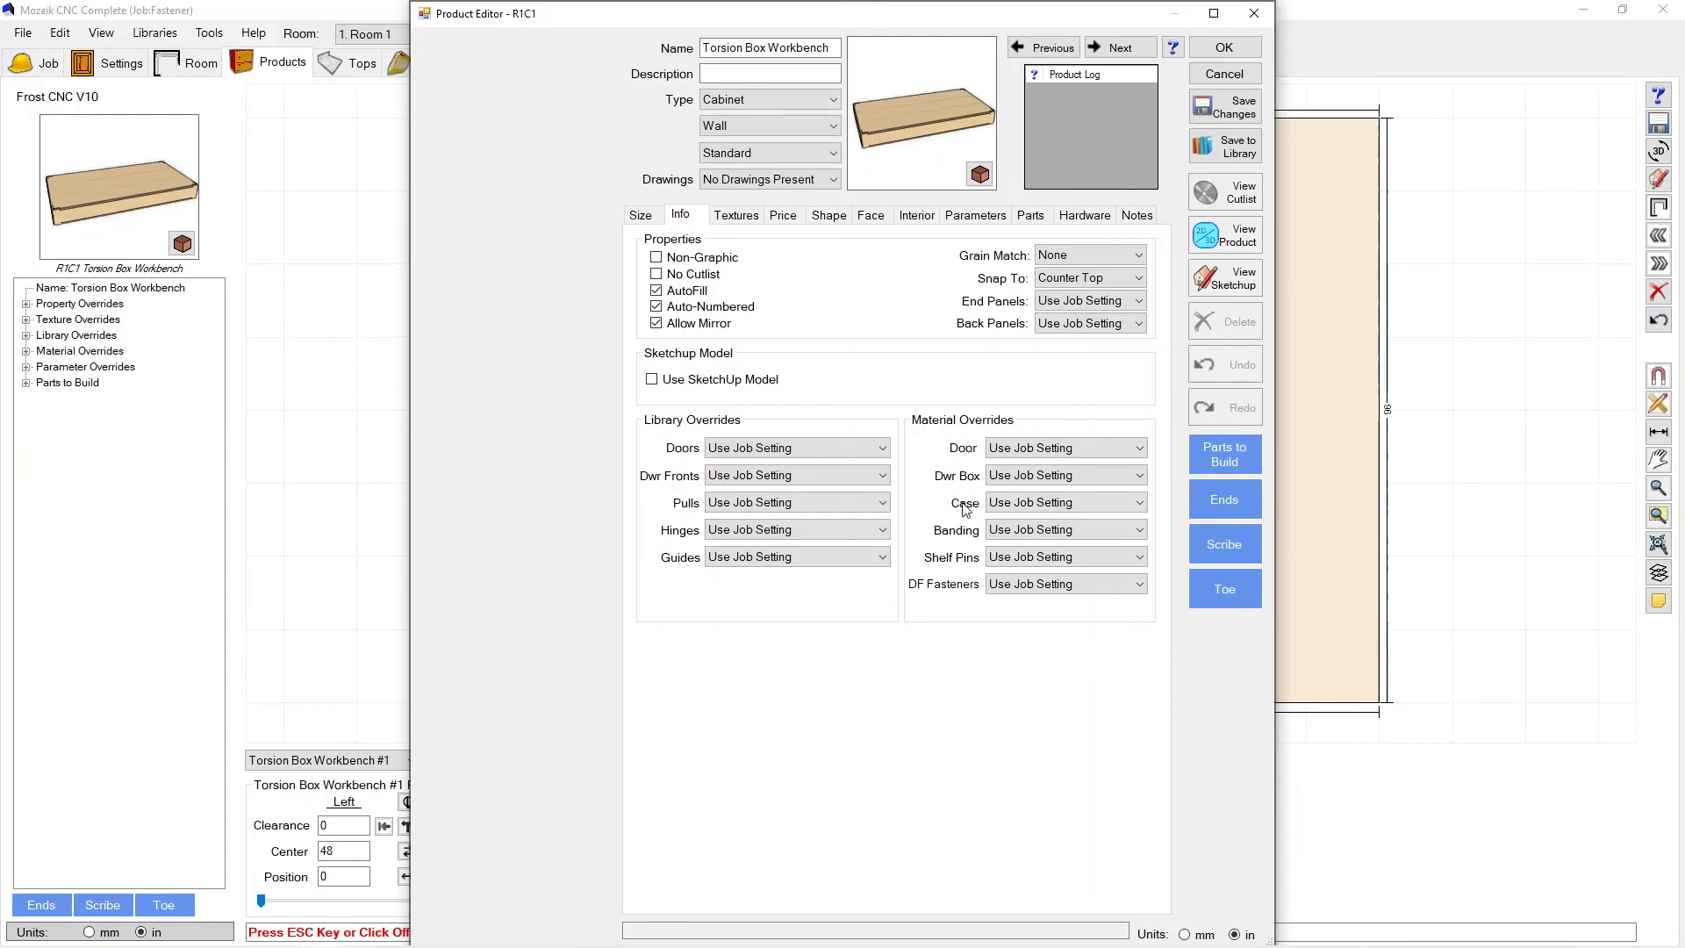
{"action": "left_click", "coordinate": [1005, 502]}
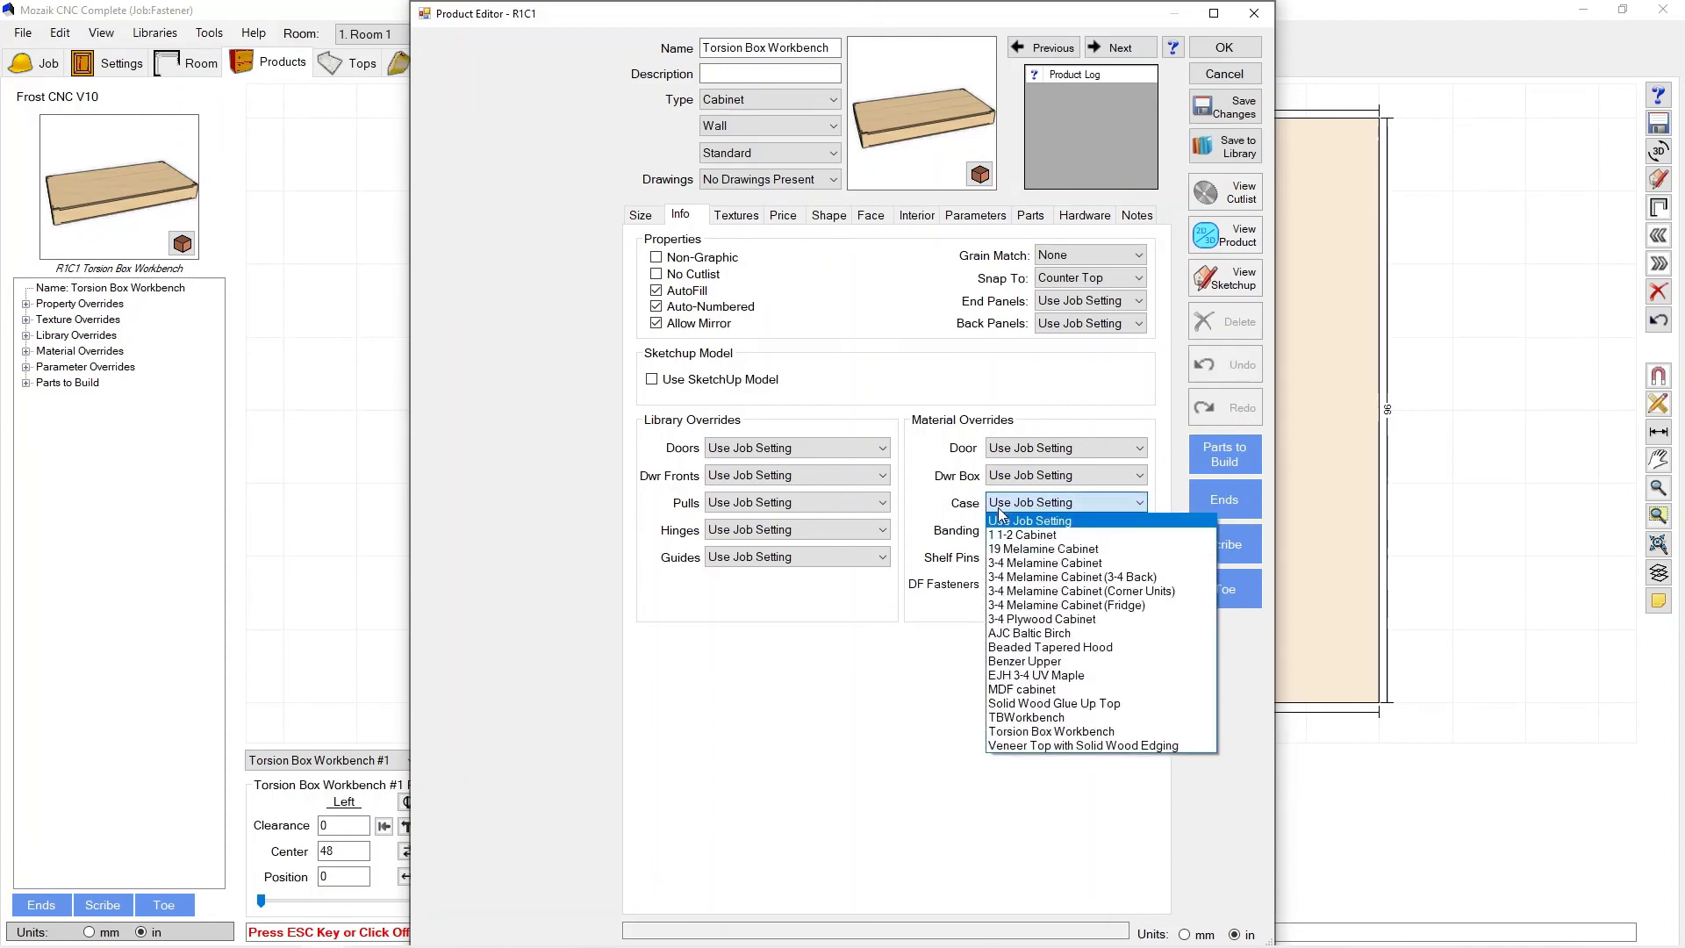
{"action": "left_click", "coordinate": [1016, 717]}
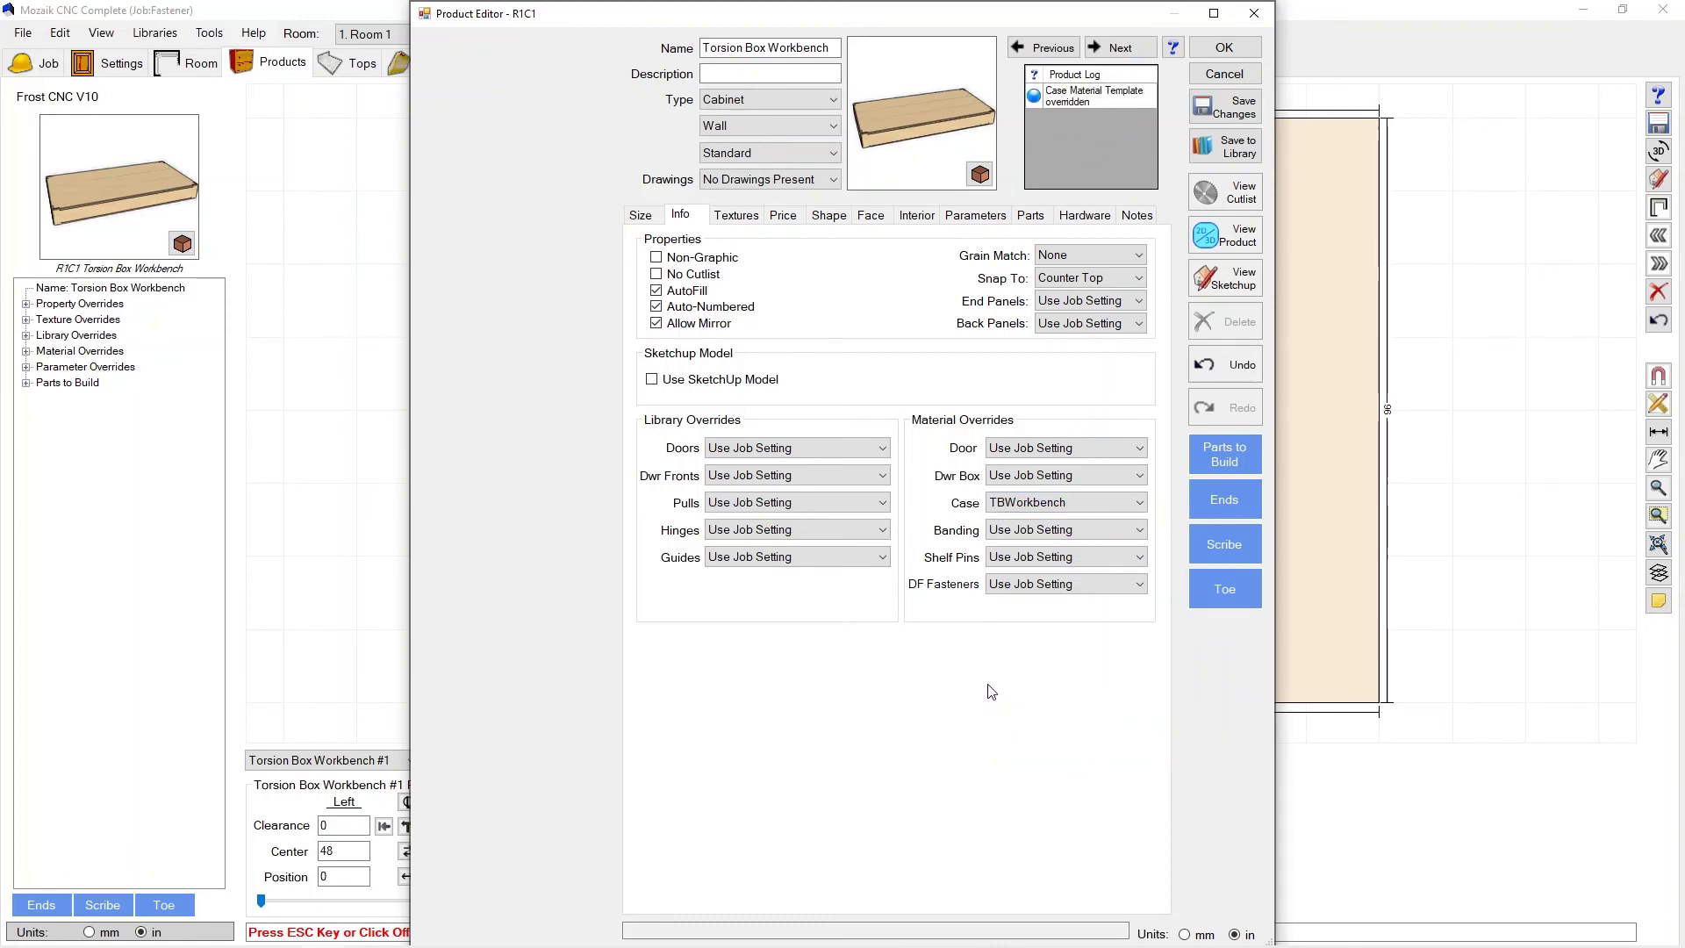
{"action": "left_click", "coordinate": [1041, 220]}
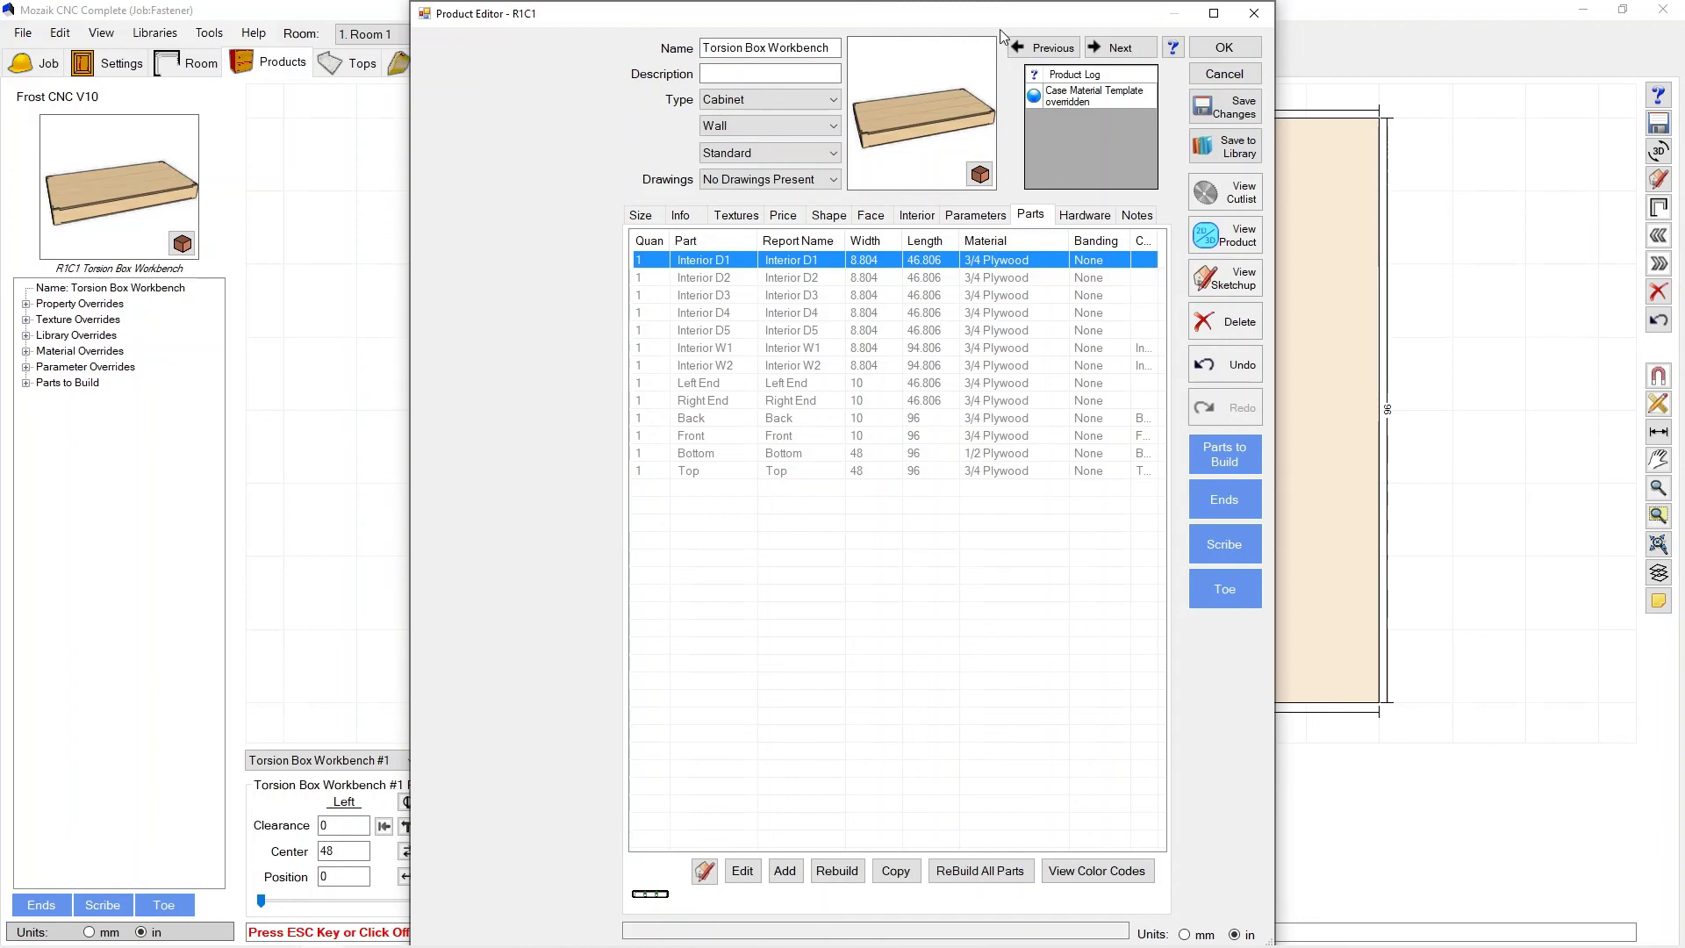
Zoom, pan and orbit the workbench in the 3D viewer, then return to the Info tab.
{"action": "left_click_drag", "start_coordinate": [999, 29], "coordinate": [614, 31]}
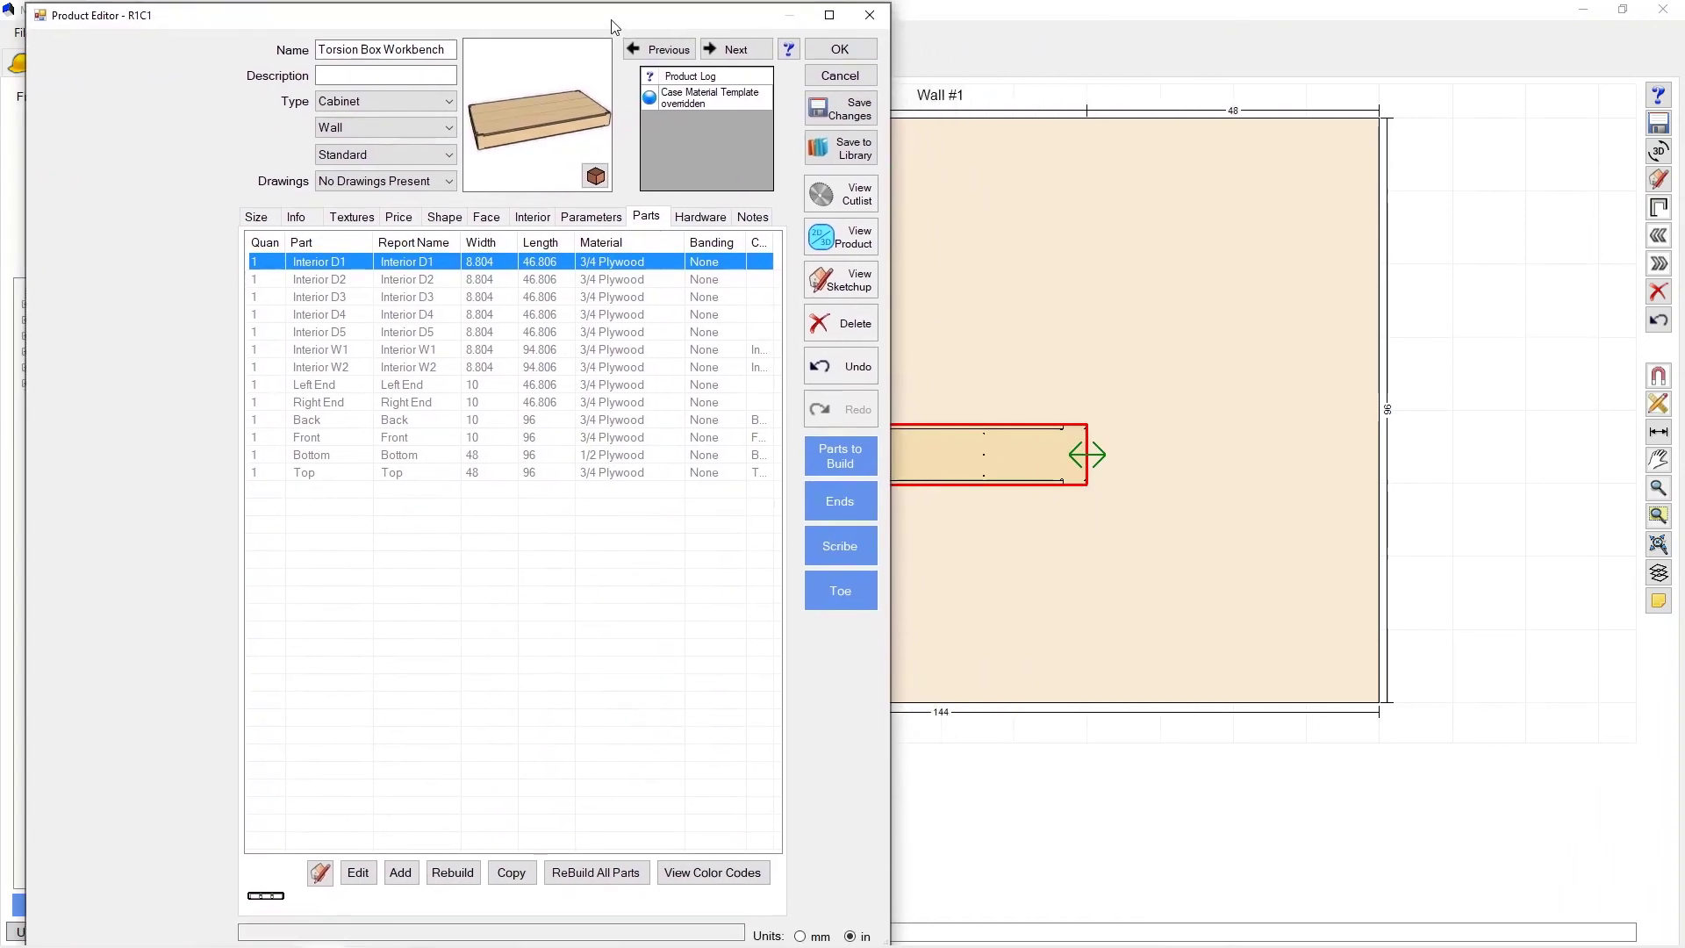
{"action": "left_click", "coordinate": [851, 239]}
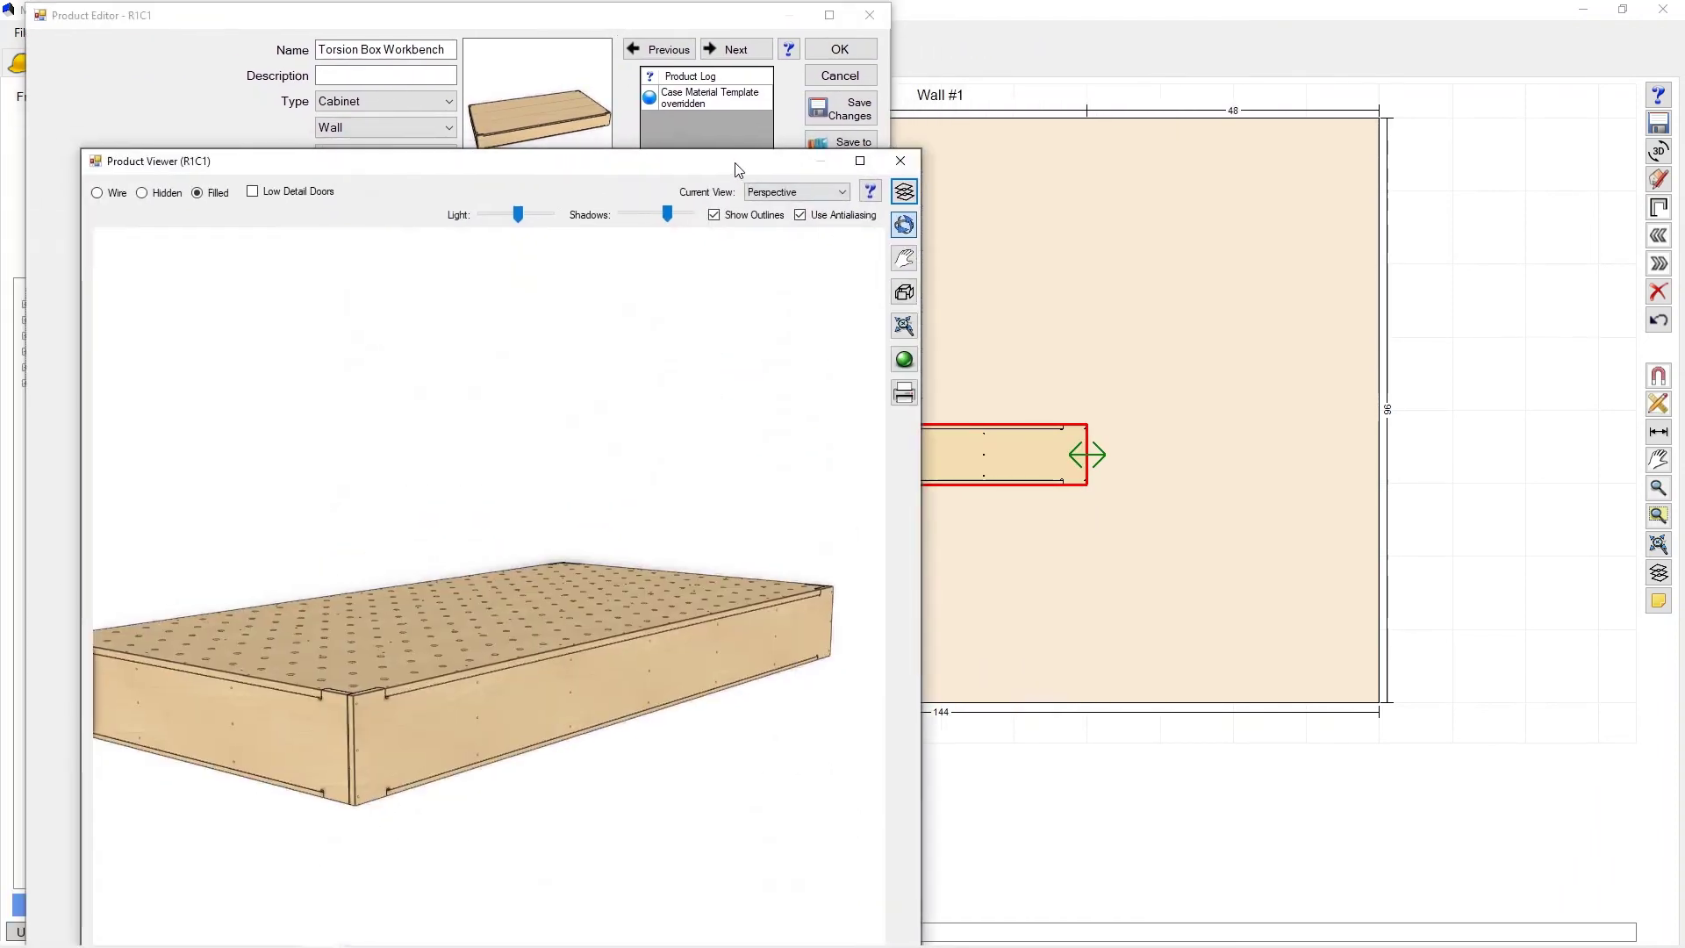
{"action": "left_click_drag", "start_coordinate": [800, 165], "coordinate": [1457, 27]}
{"action": "scroll", "coordinate": [1114, 683], "scroll_direction": "up", "scroll_amount": 8}
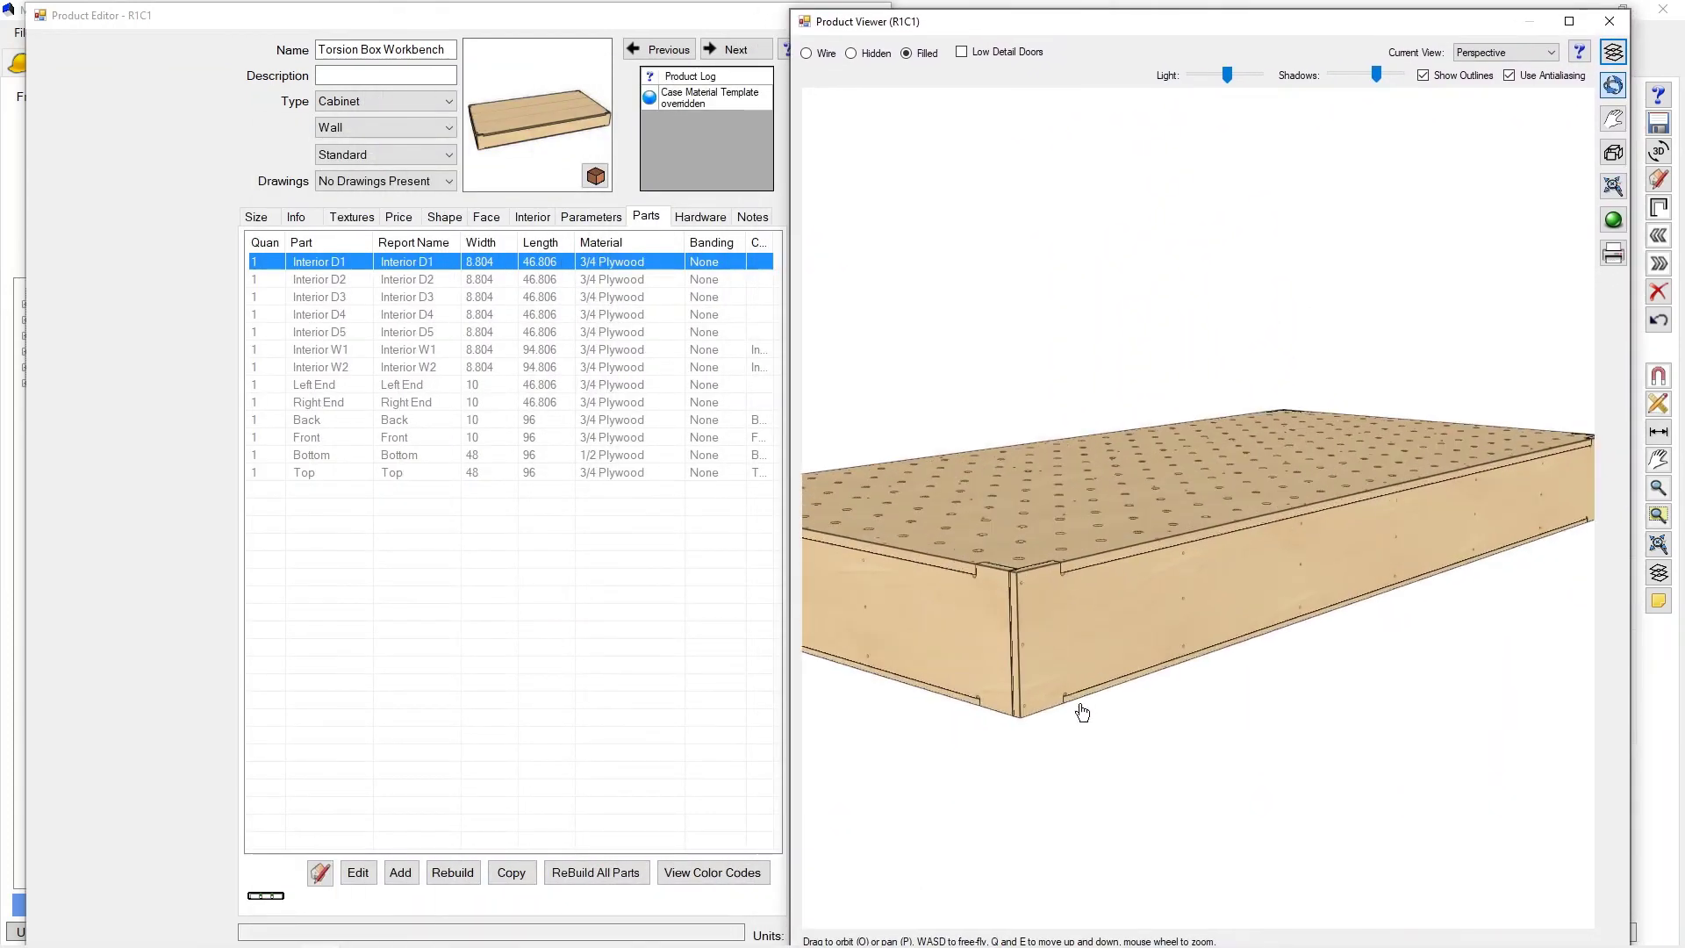
{"action": "key", "text": "a"}
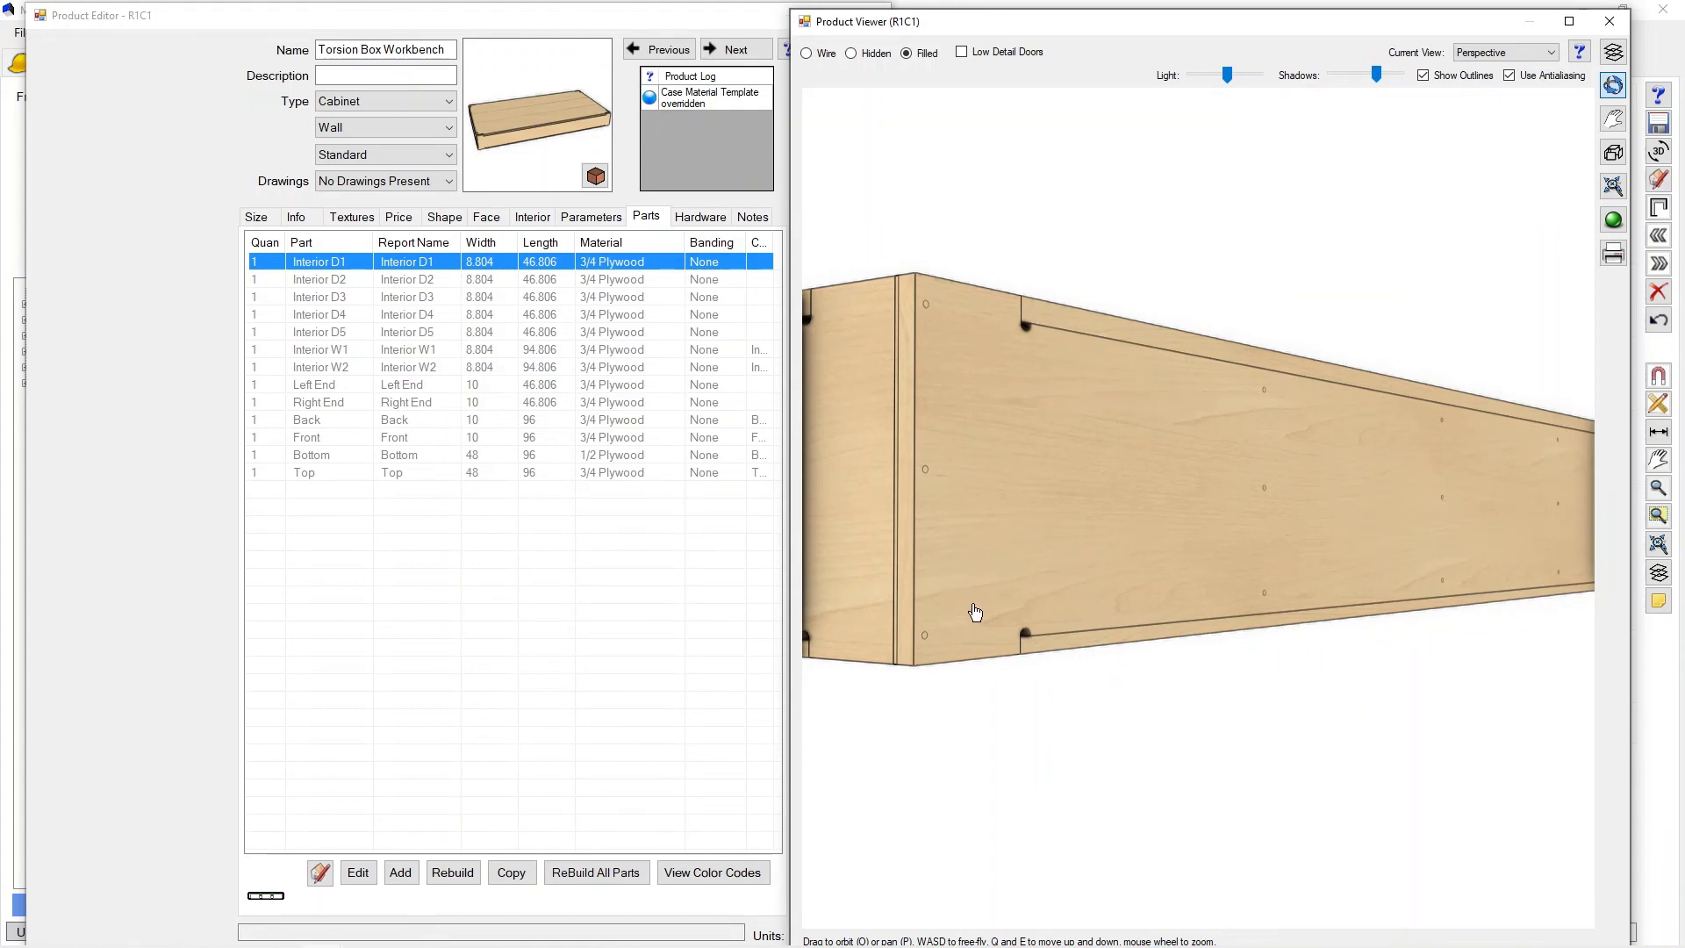
{"action": "scroll", "coordinate": [1004, 549], "scroll_direction": "down", "scroll_amount": 8}
{"action": "left_click_drag", "start_coordinate": [992, 576], "coordinate": [791, 544]}
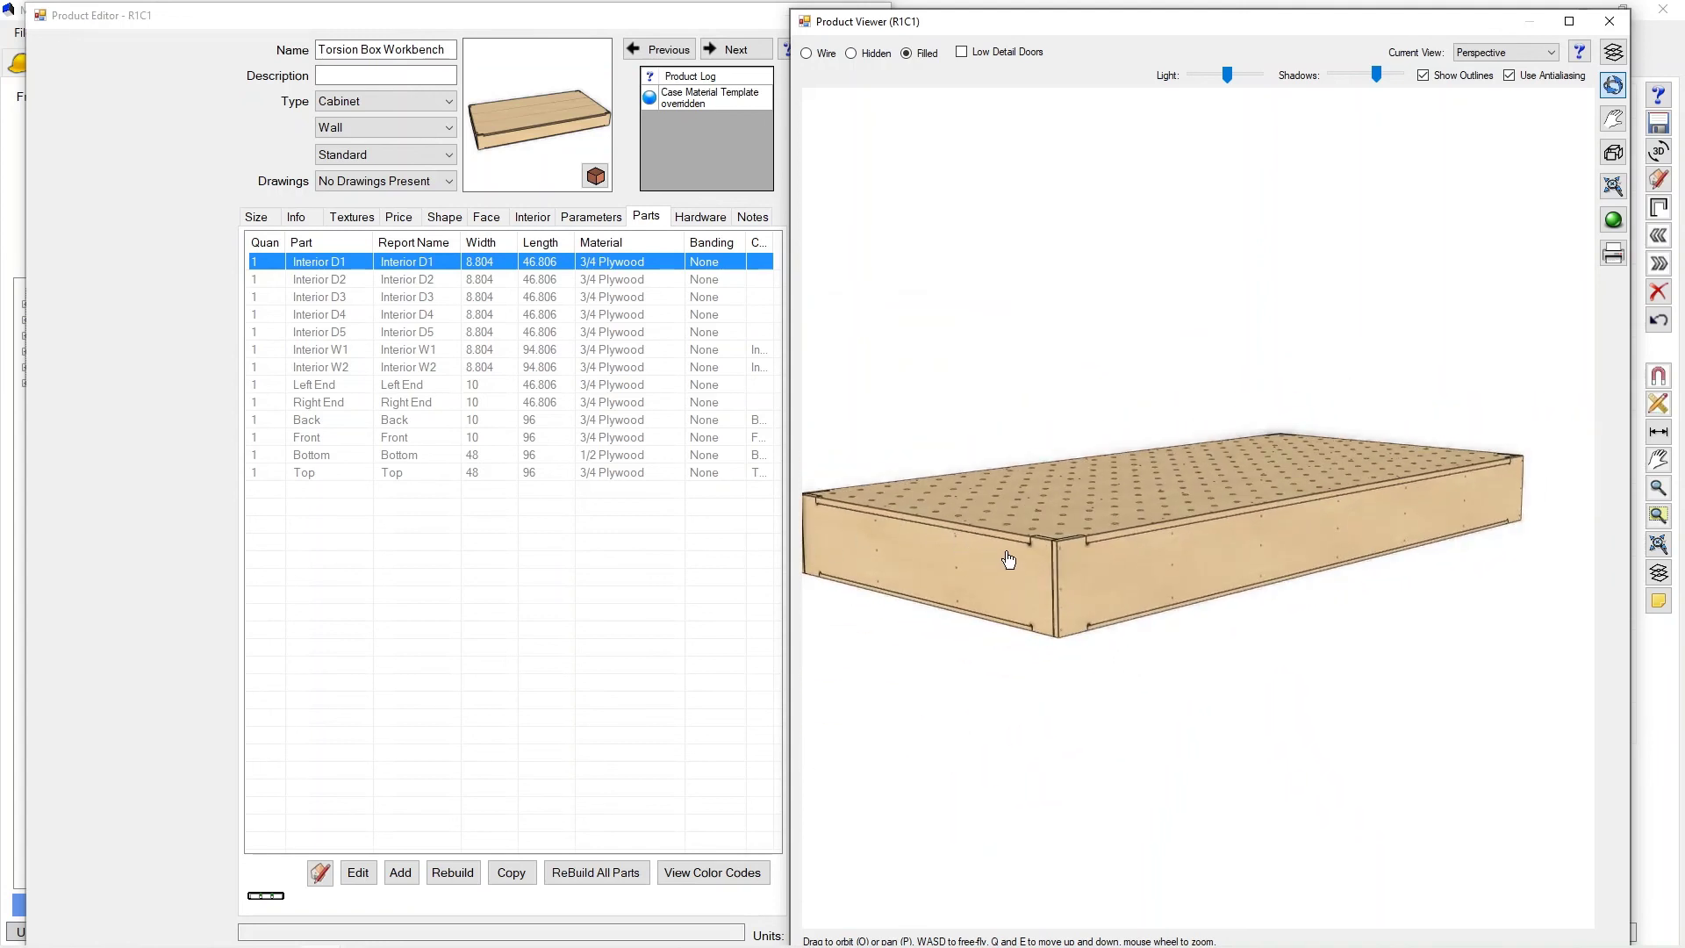
{"action": "left_click_drag", "start_coordinate": [1008, 556], "coordinate": [1120, 564]}
{"action": "left_click", "coordinate": [632, 24]}
{"action": "left_click_drag", "start_coordinate": [631, 23], "coordinate": [600, 24]}
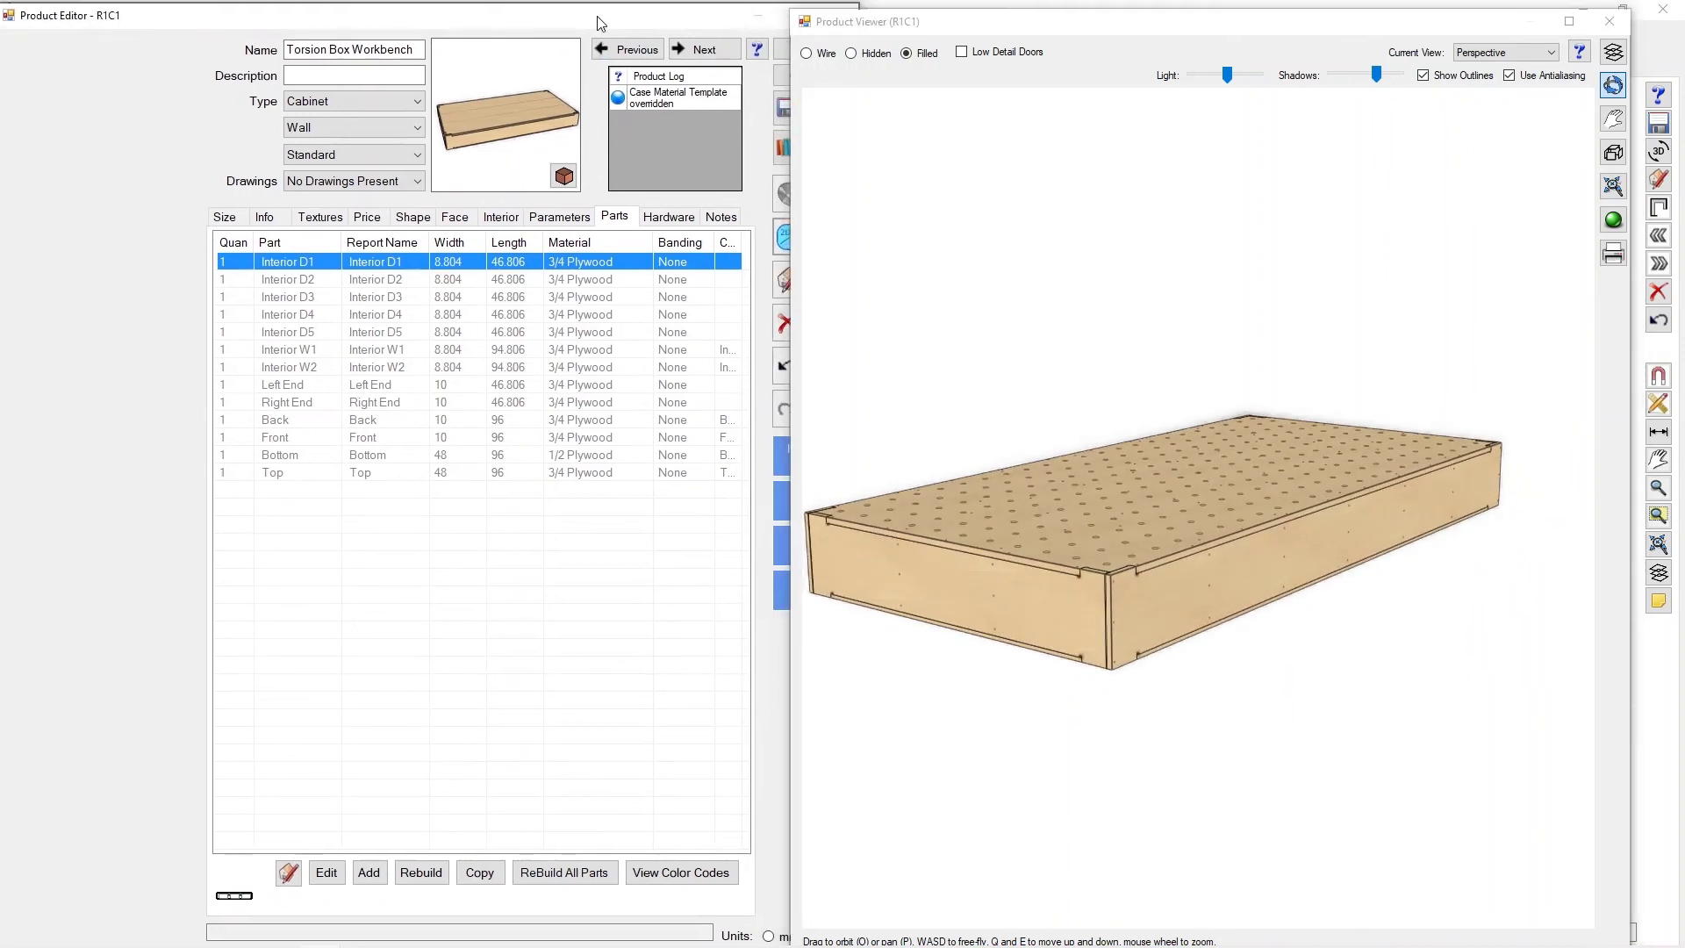
{"action": "left_click", "coordinate": [264, 216]}
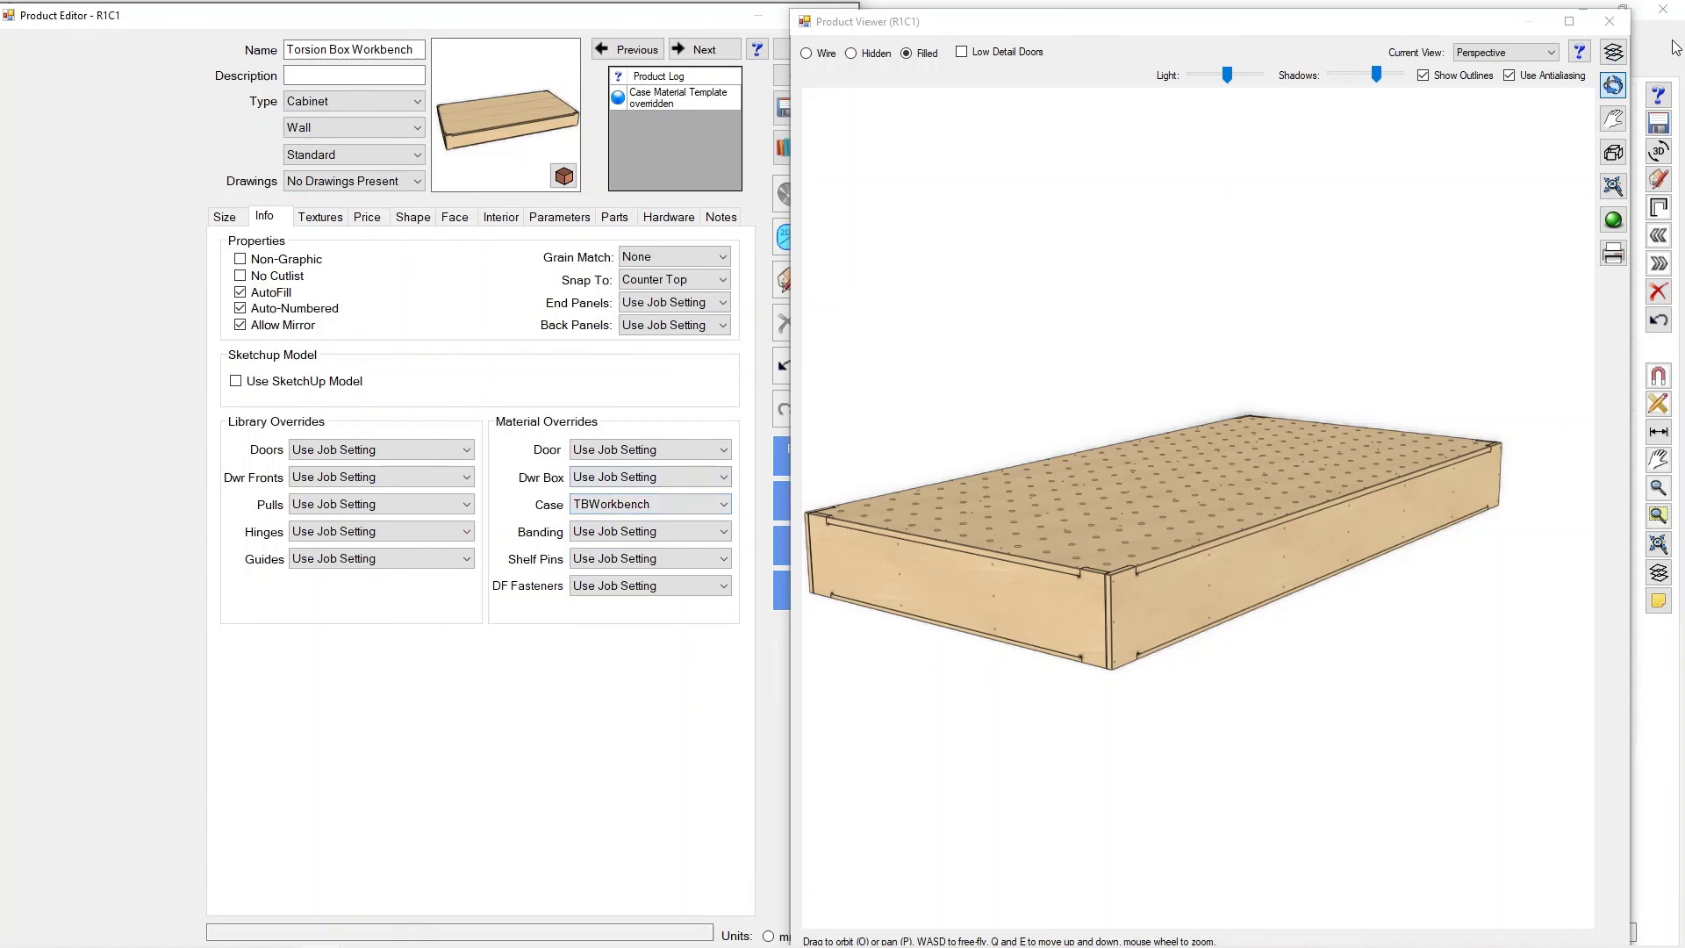
Close the 3D viewer and save the workbench, updating the existing Frost CNC V10 library product.
{"action": "left_click", "coordinate": [1608, 21]}
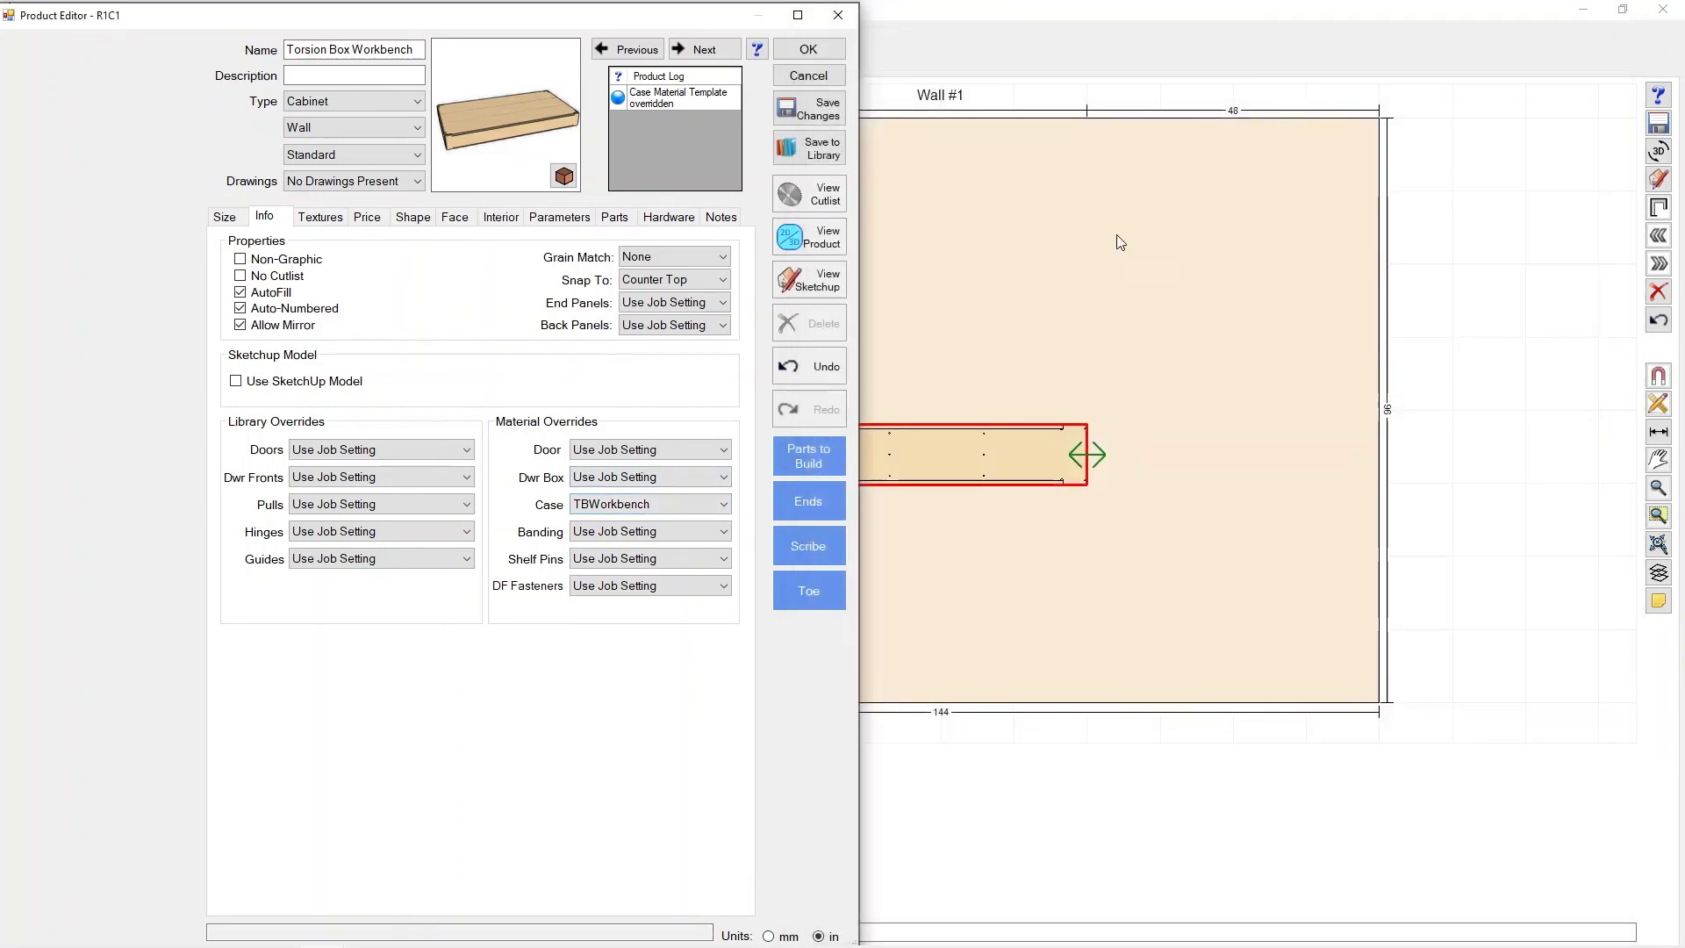
{"action": "left_click", "coordinate": [817, 159]}
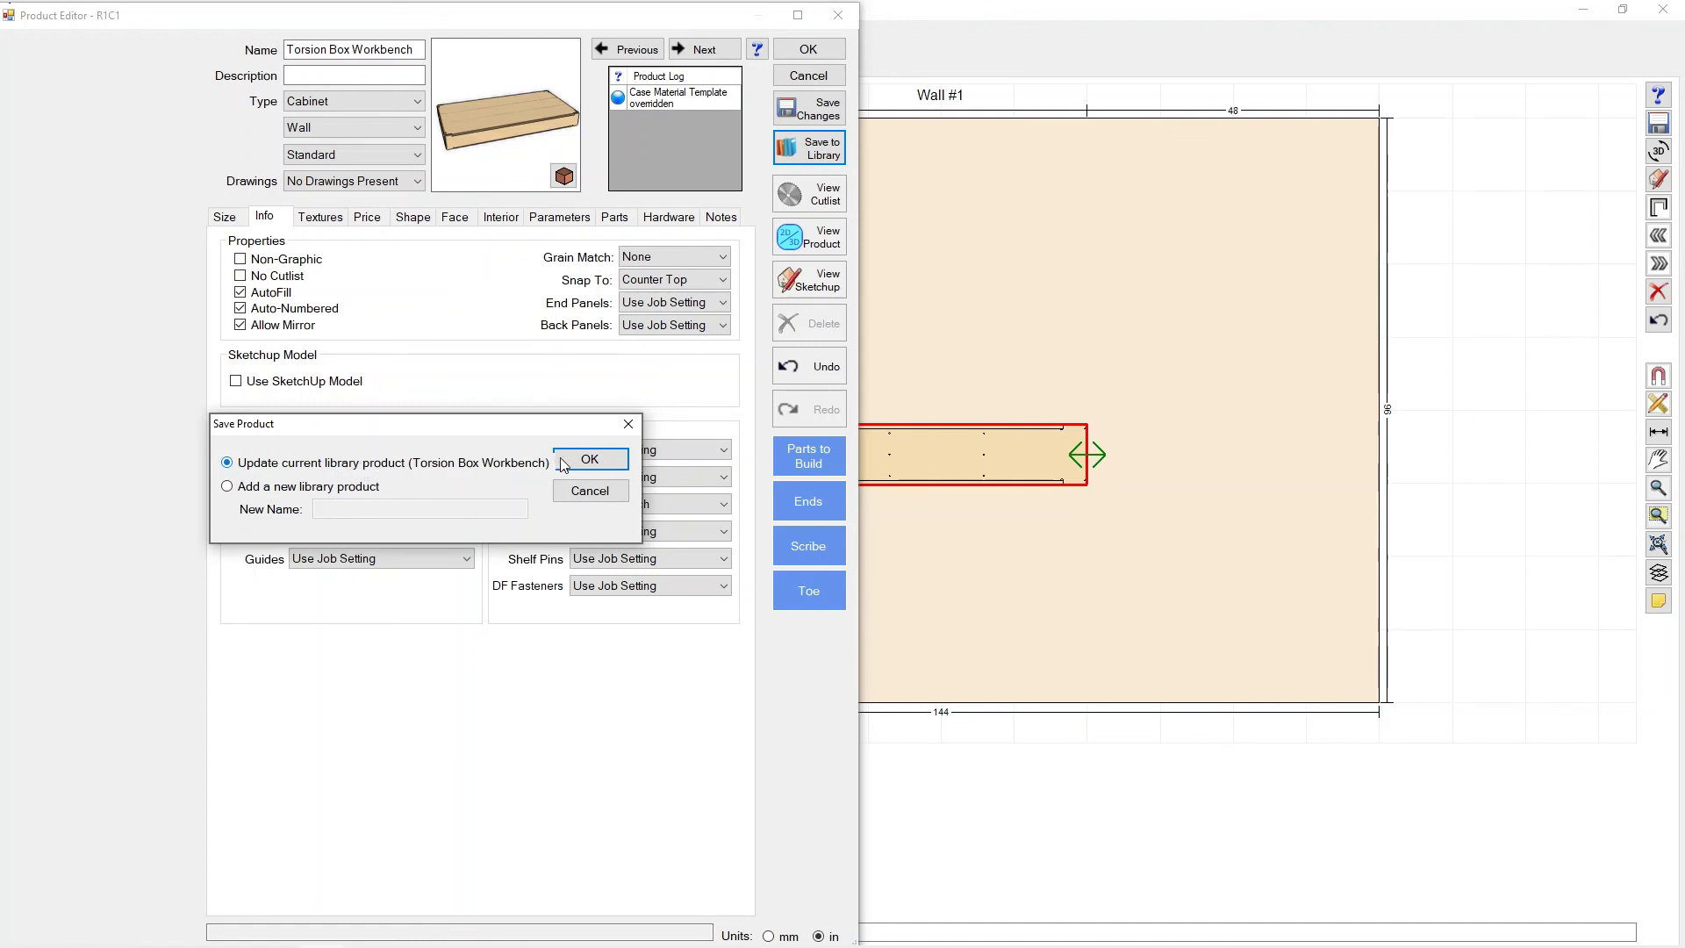
{"action": "left_click", "coordinate": [586, 460]}
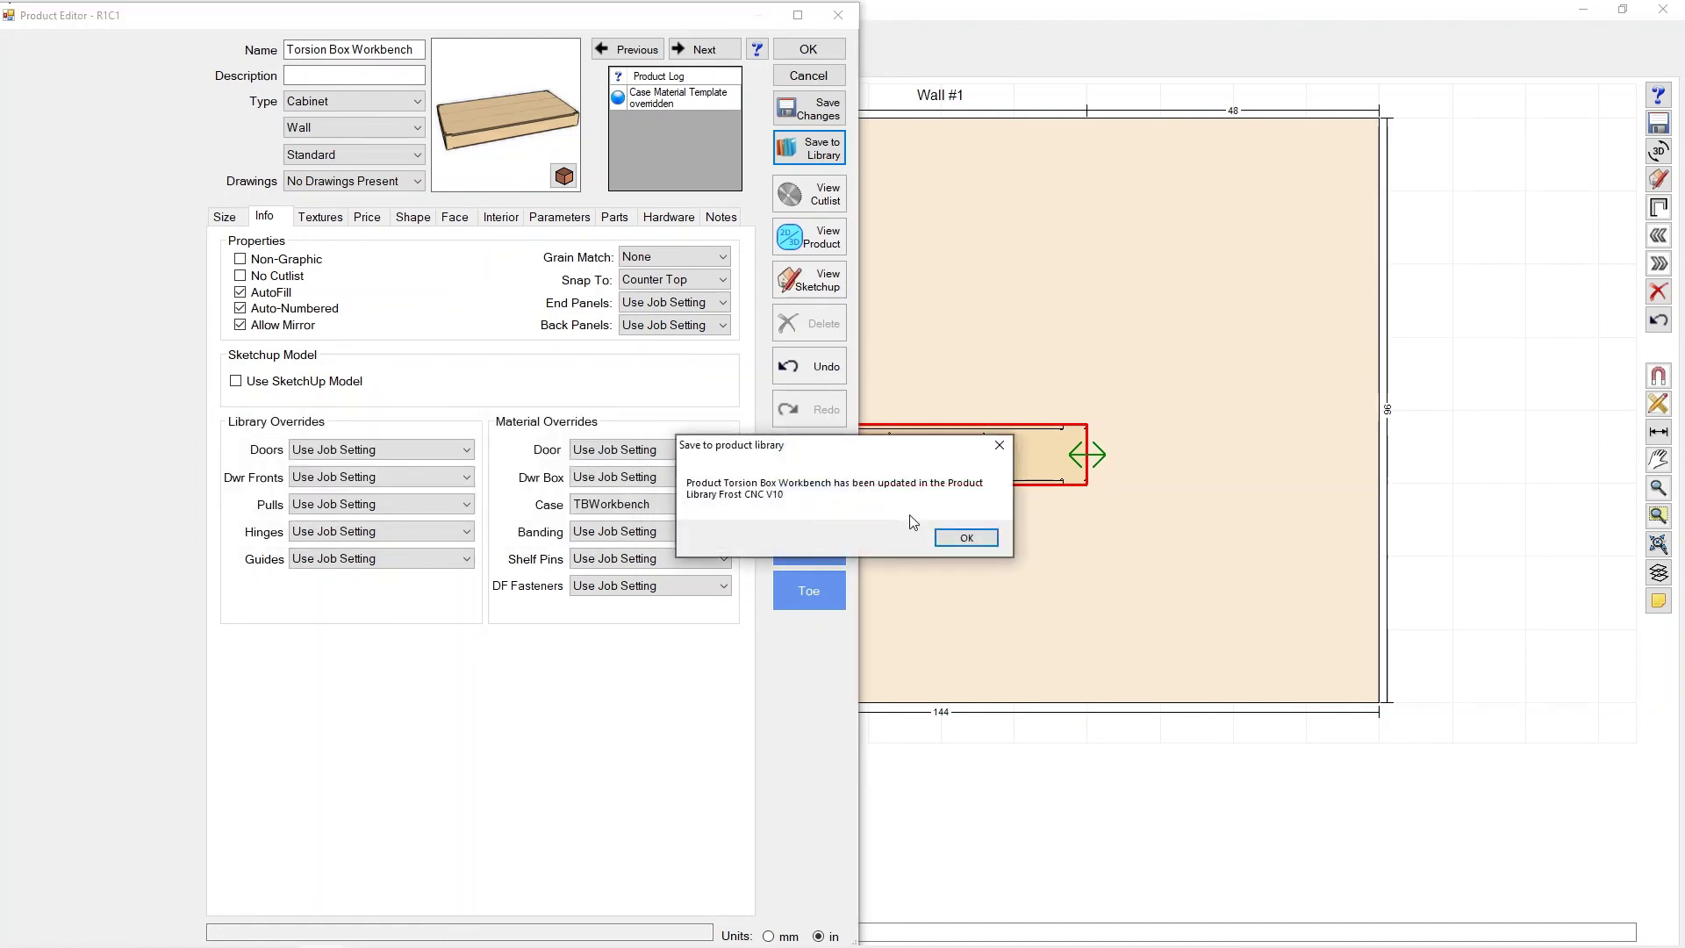
{"action": "left_click", "coordinate": [964, 537]}
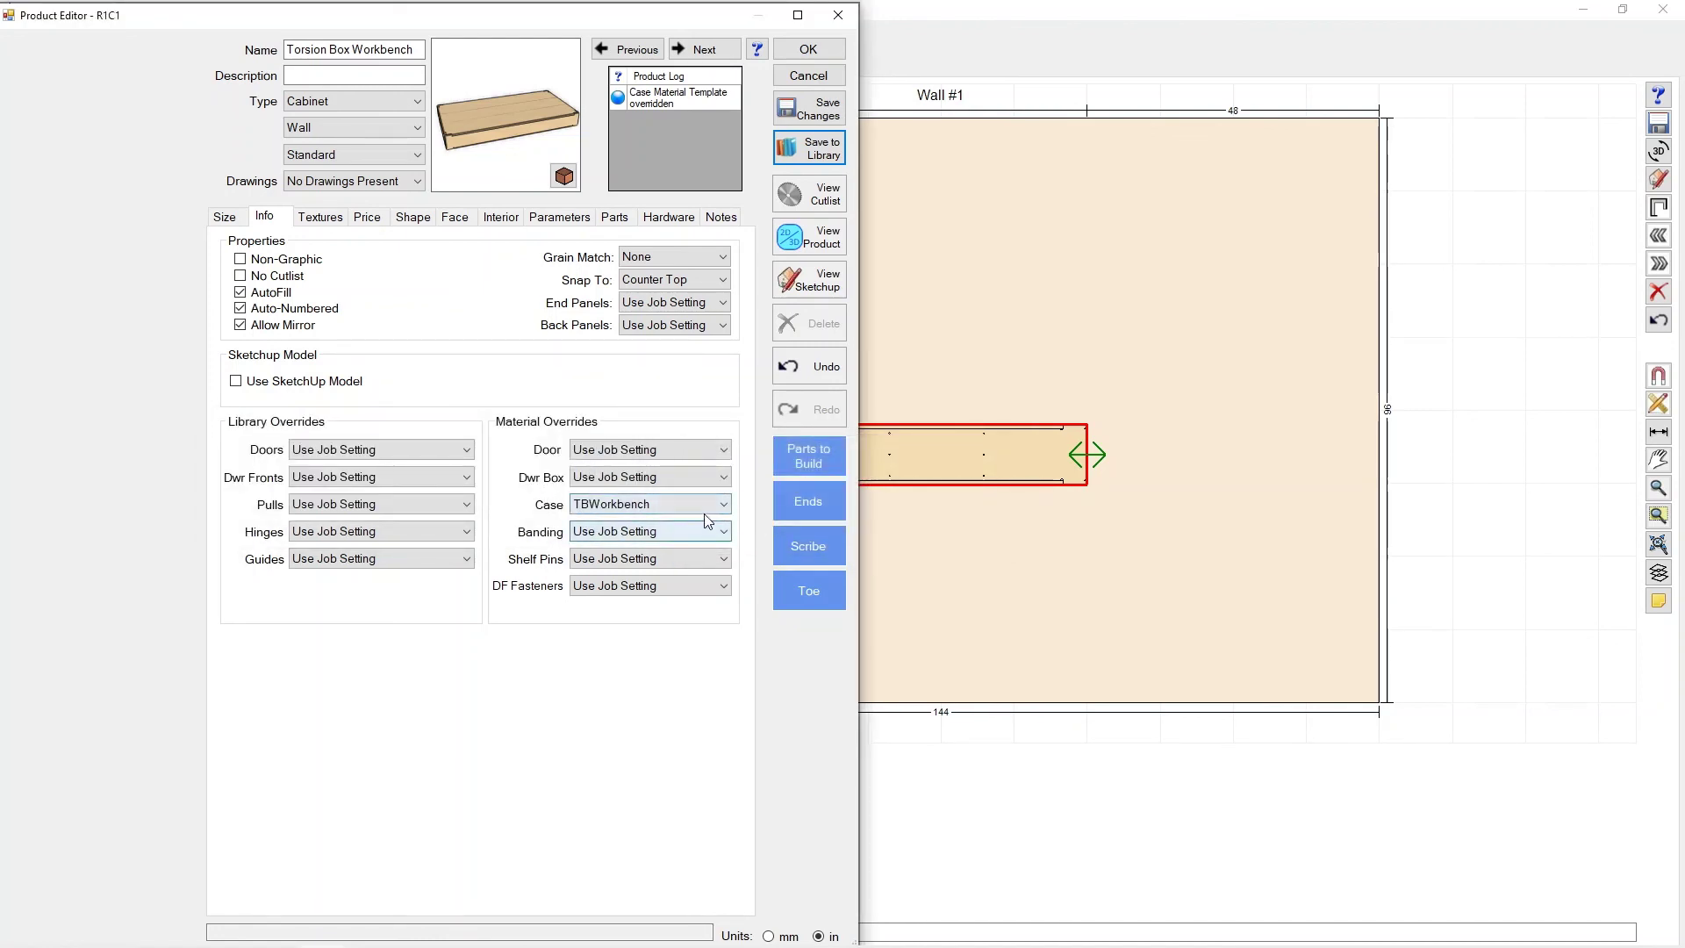